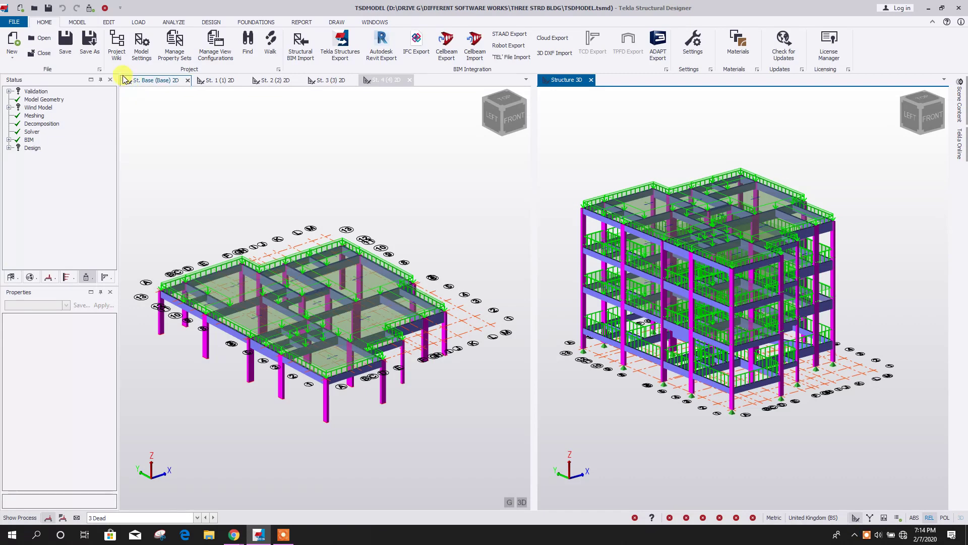
# Step: Generate the Final-scenario load combination with factors 1.400 dead and 1.600 imposed, deleting all previously generated combinations, and accept the loading
pyautogui.click(137, 22)
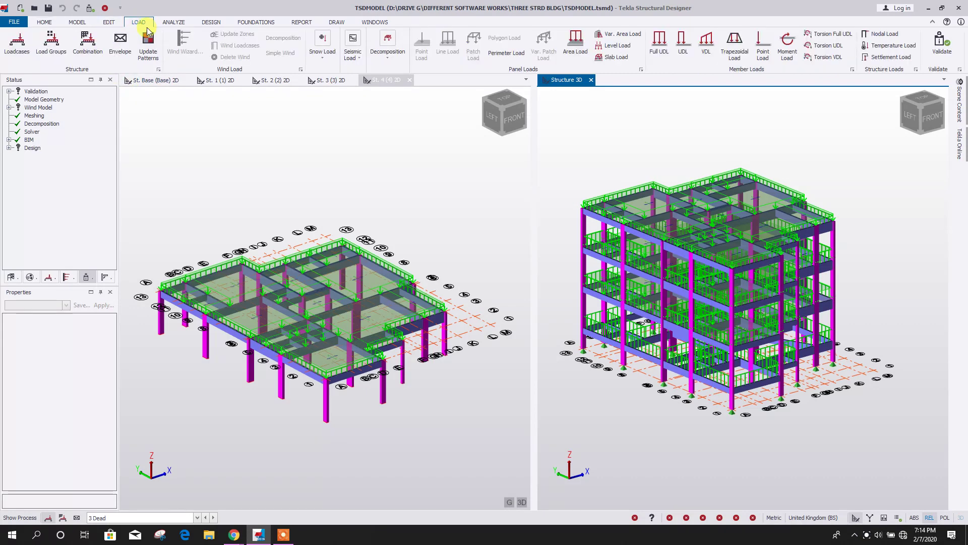
pyautogui.click(88, 43)
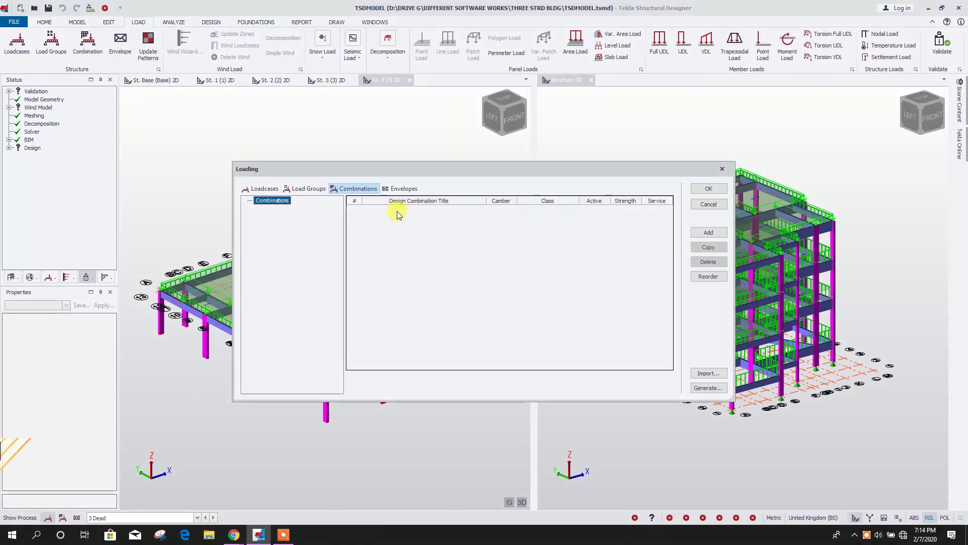
pyautogui.click(713, 388)
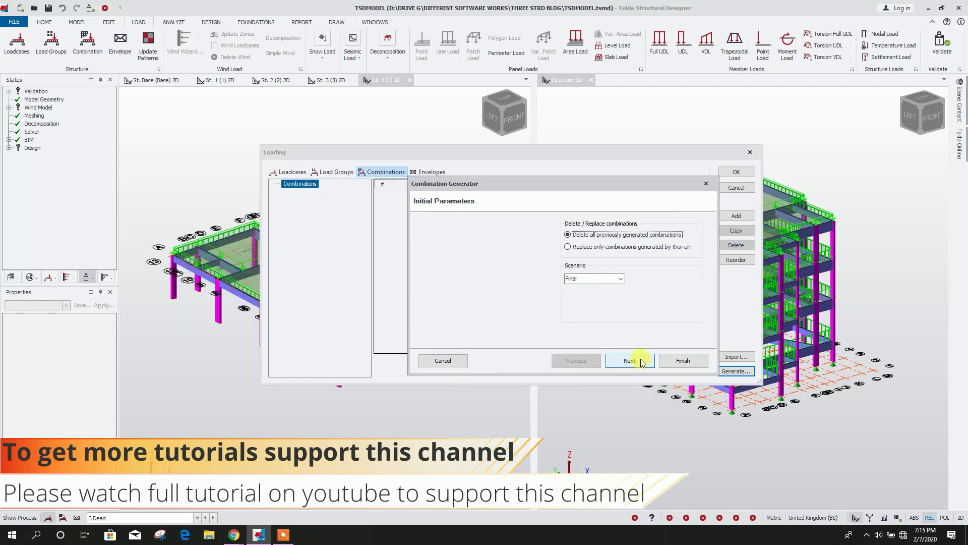
pyautogui.click(642, 364)
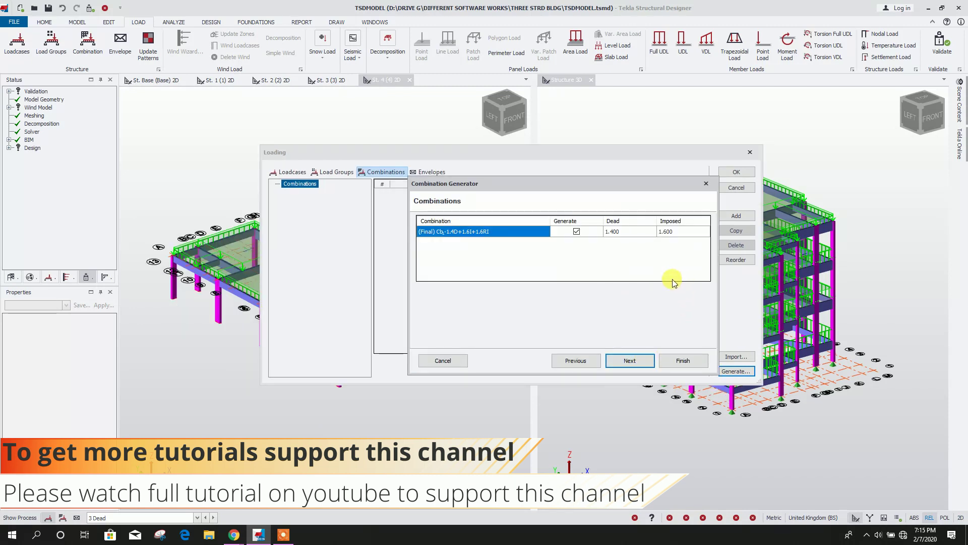
pyautogui.click(697, 362)
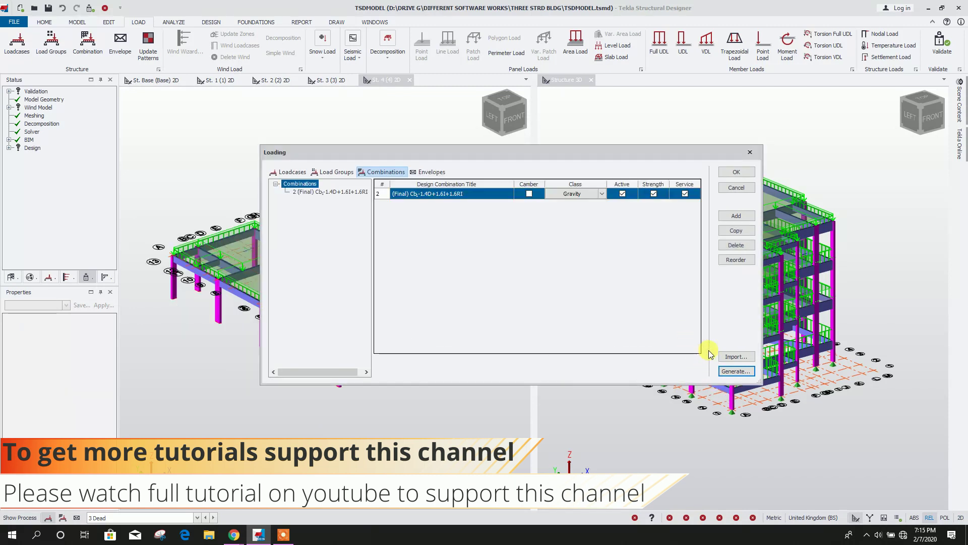
pyautogui.click(741, 175)
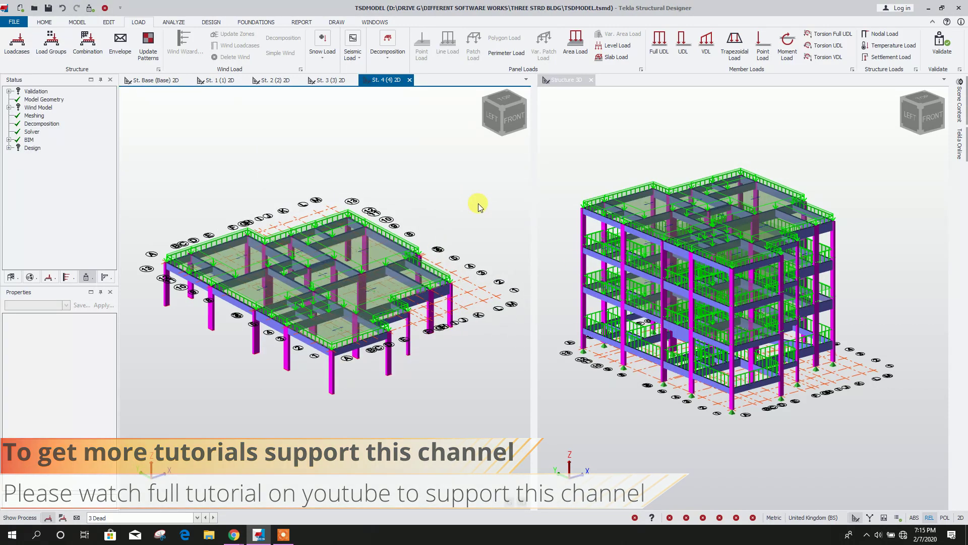
# Step: Run the slab load decomposition for the building and validate the model
pyautogui.click(77, 22)
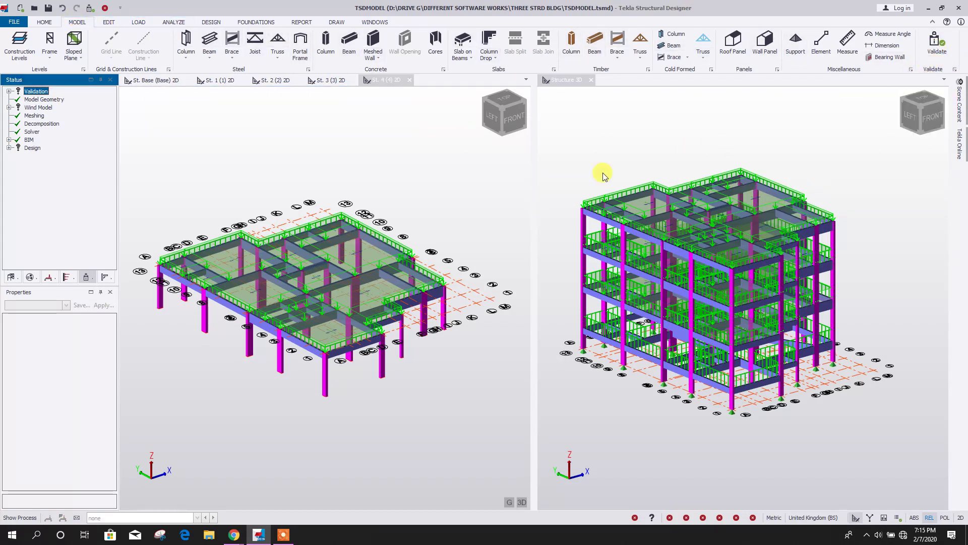
pyautogui.click(108, 21)
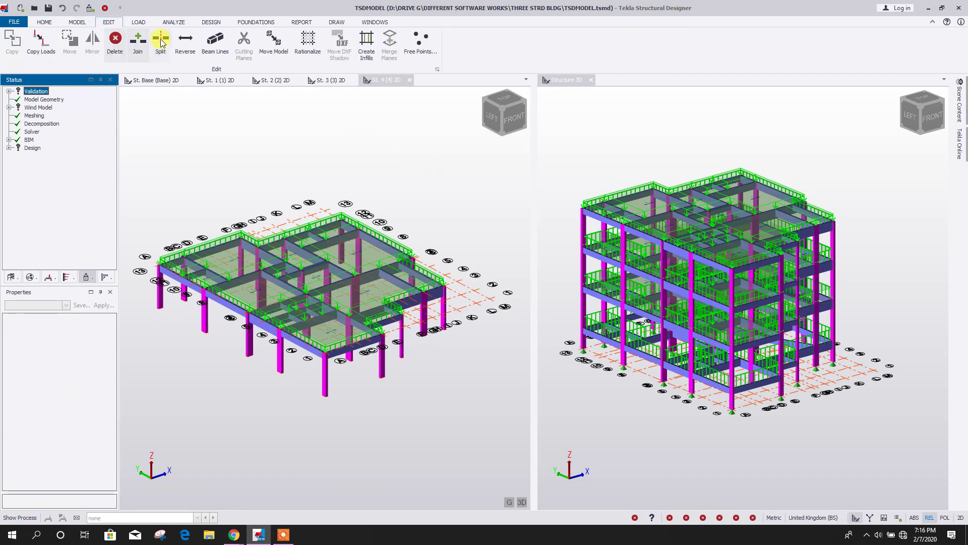
pyautogui.click(137, 21)
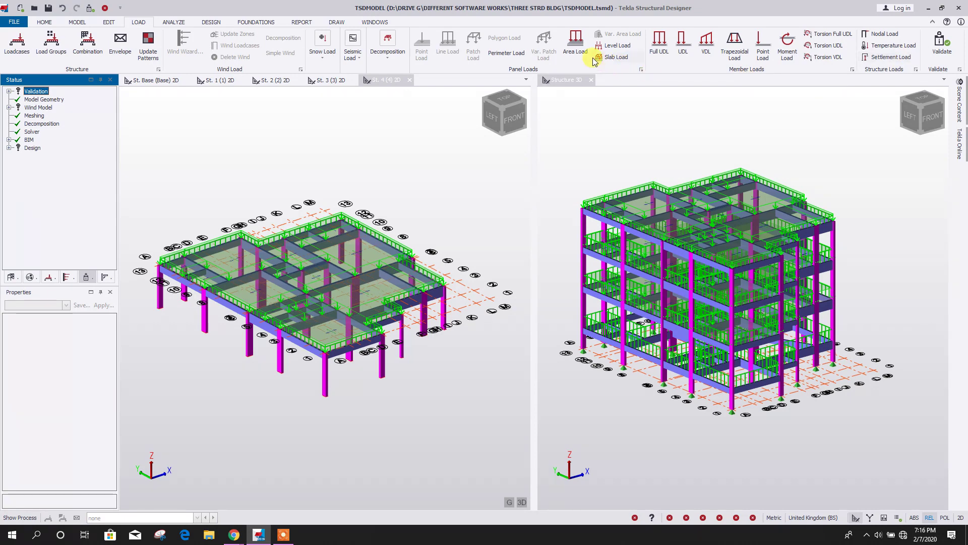
pyautogui.click(394, 59)
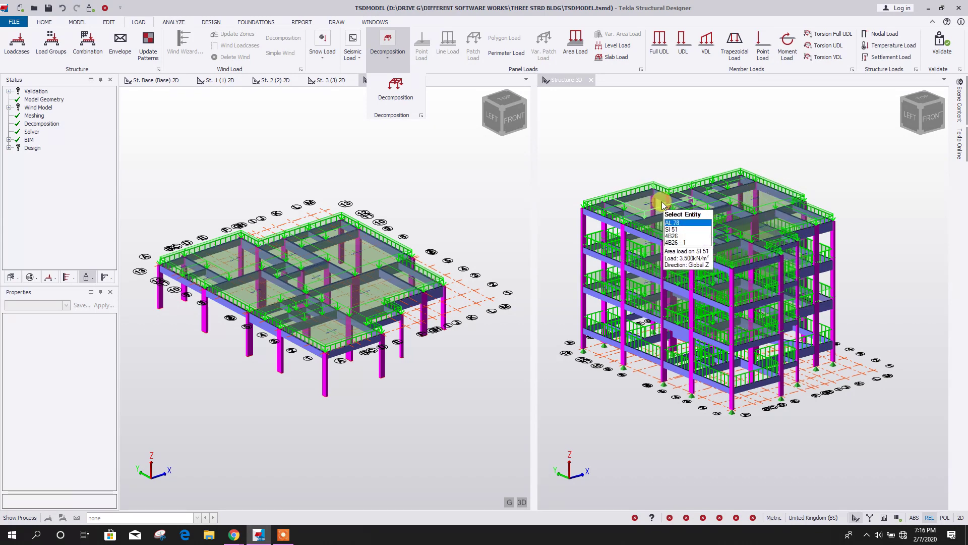
pyautogui.click(396, 85)
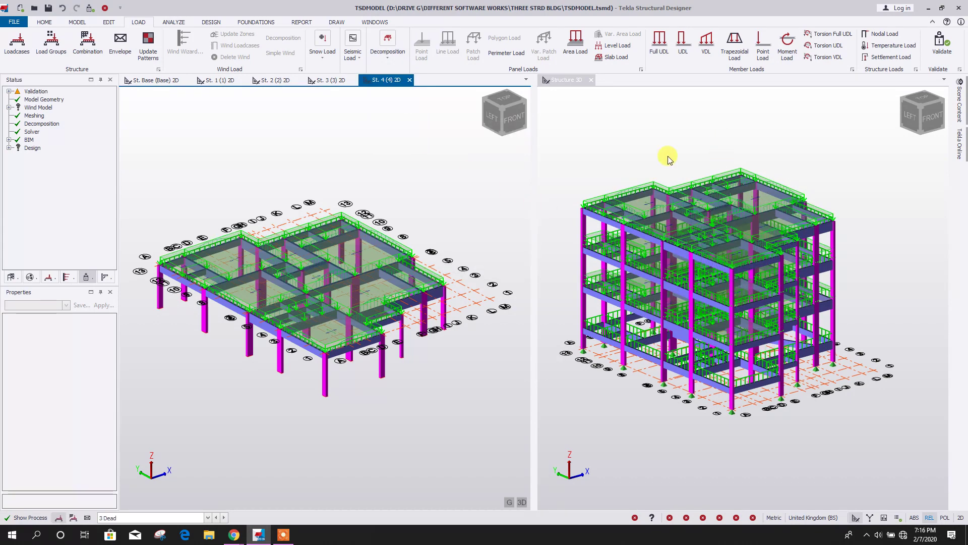
pyautogui.scroll(4, 314, 278)
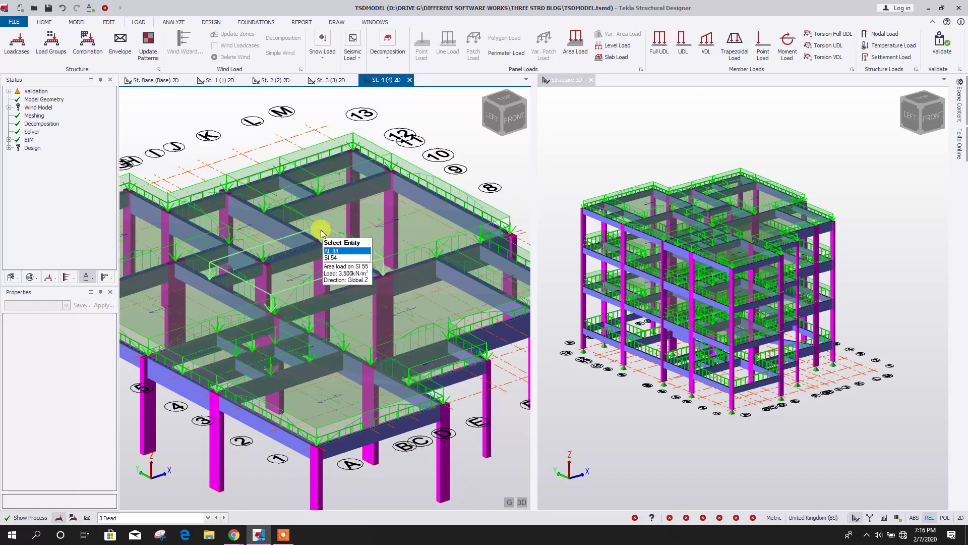
pyautogui.scroll(-5, 315, 299)
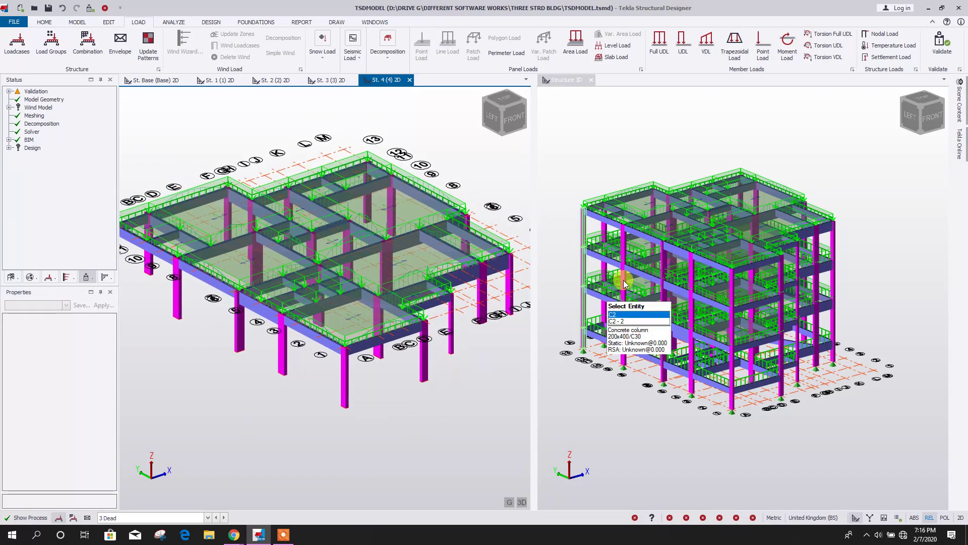
pyautogui.click(941, 57)
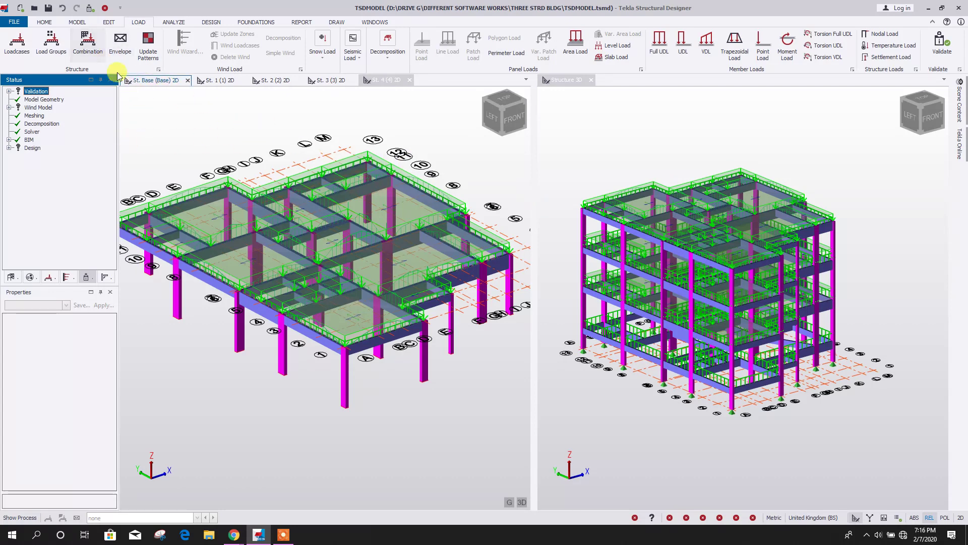
pyautogui.click(78, 22)
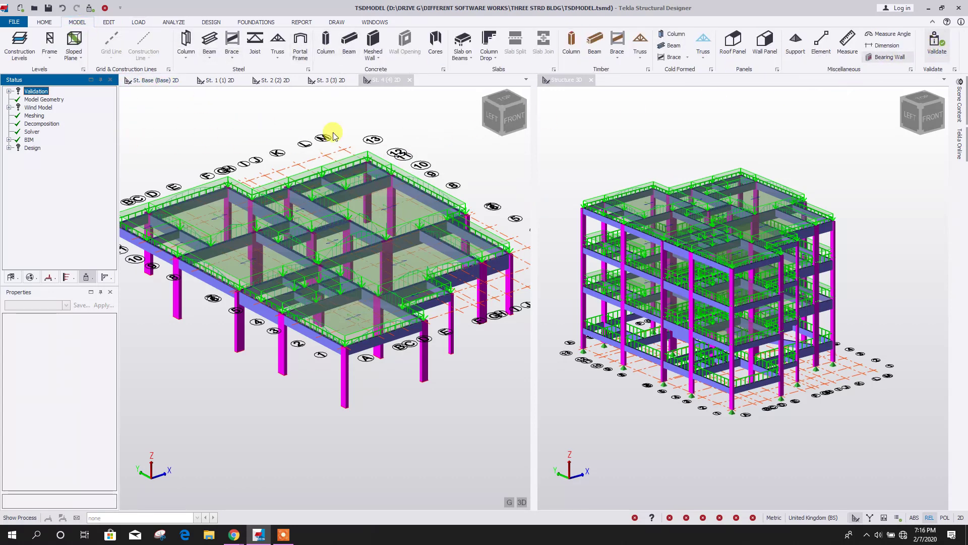
pyautogui.click(140, 22)
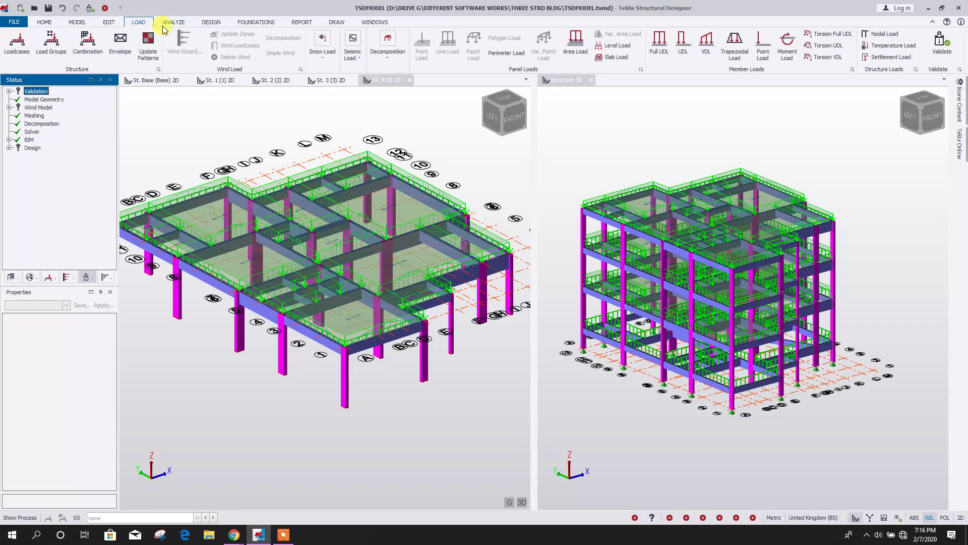
pyautogui.click(212, 22)
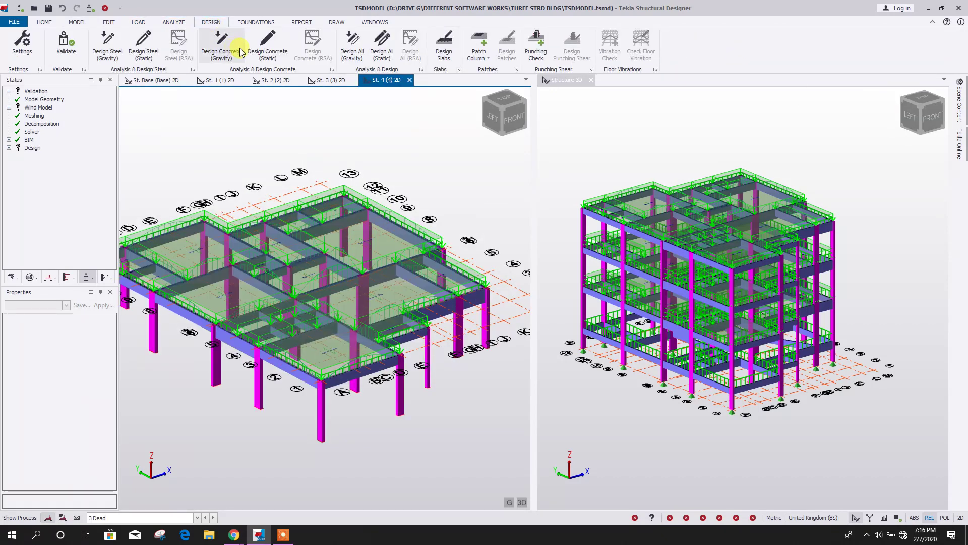
pyautogui.click(607, 141)
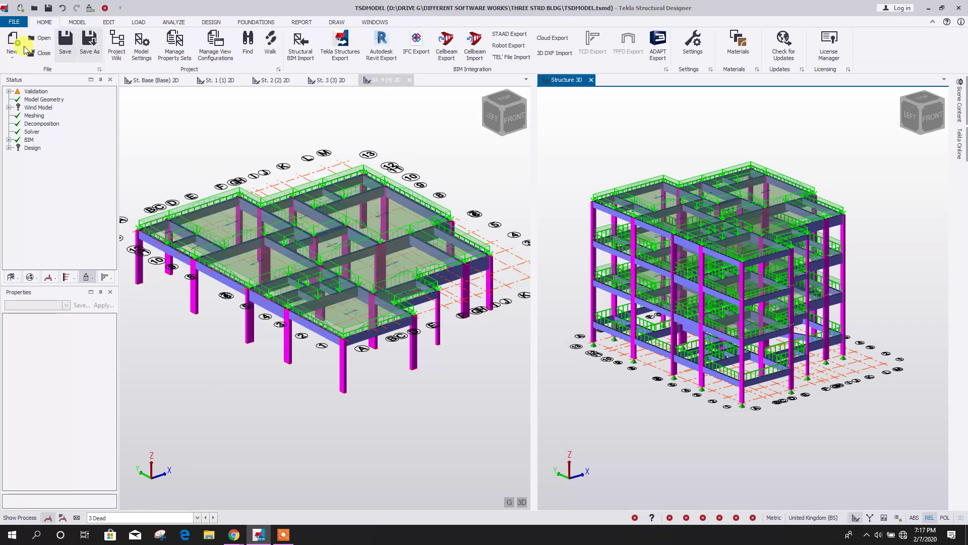
# Step: Save a copy of the model as TSDMODEL BS in the THREE STRD BLDG folder
pyautogui.click(14, 22)
pyautogui.click(25, 96)
pyautogui.click(132, 74)
pyautogui.click(398, 255)
pyautogui.click(508, 268)
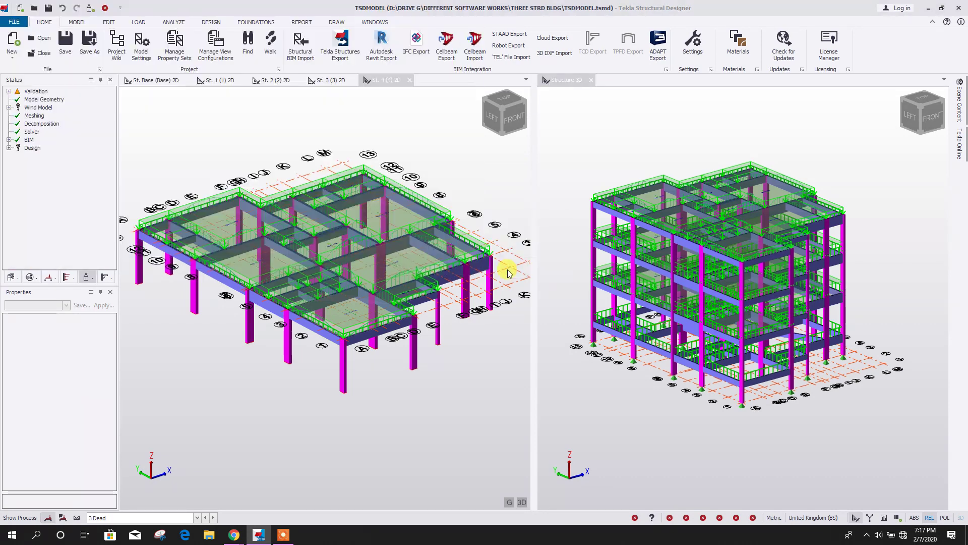
# Step: Run Analyze All (Static) on the model and the static concrete design of its members
pyautogui.click(174, 22)
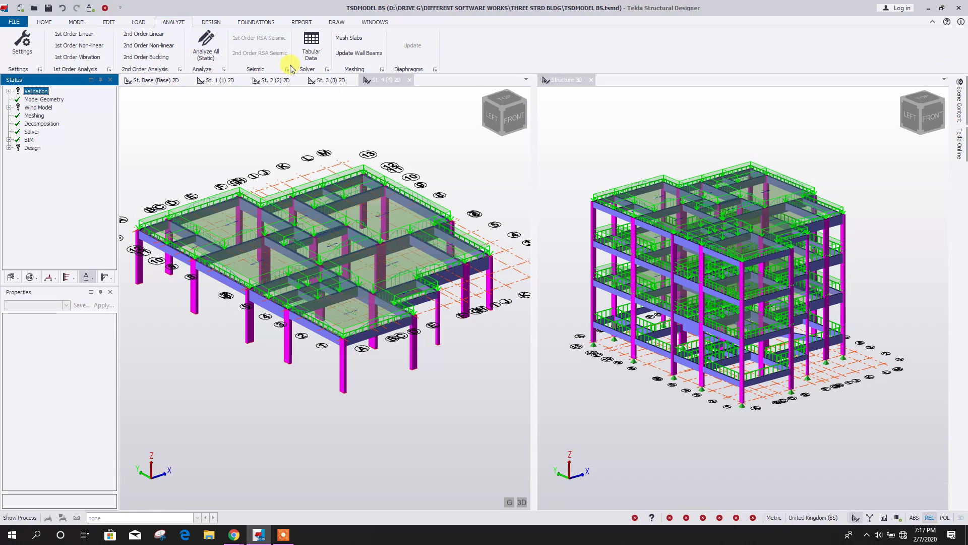
pyautogui.click(207, 47)
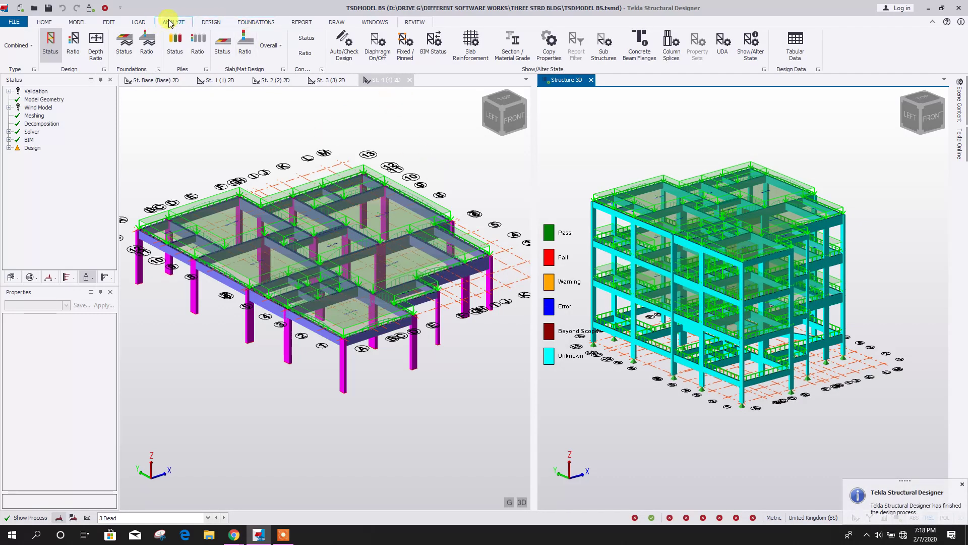
pyautogui.click(212, 23)
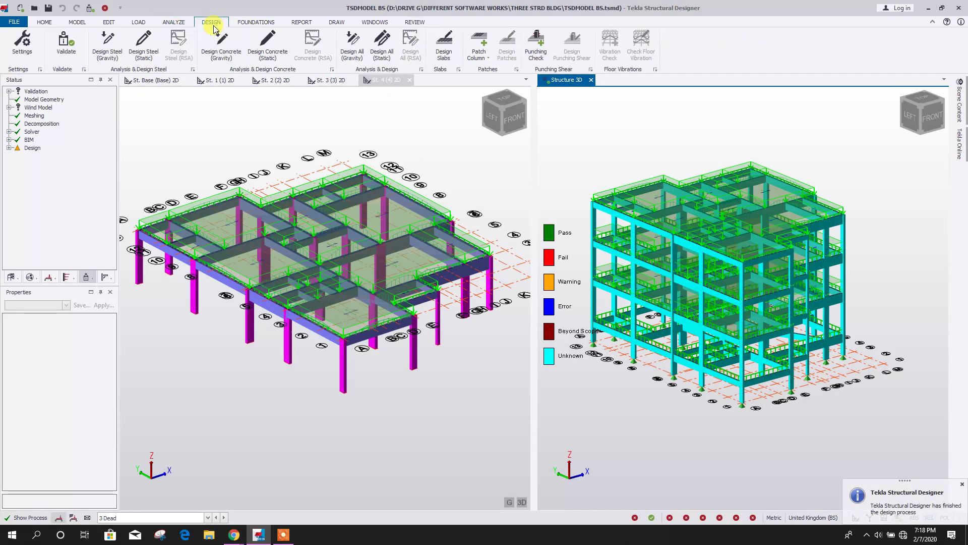
pyautogui.click(268, 43)
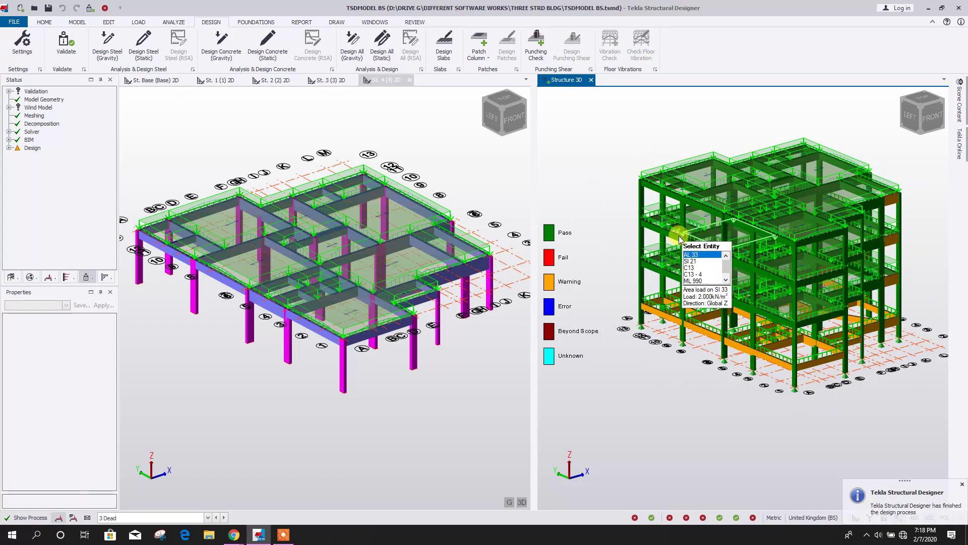
# Step: Examine the design status colours of the beams and columns in the 3D structure against the legend
pyautogui.scroll(3, 705, 338)
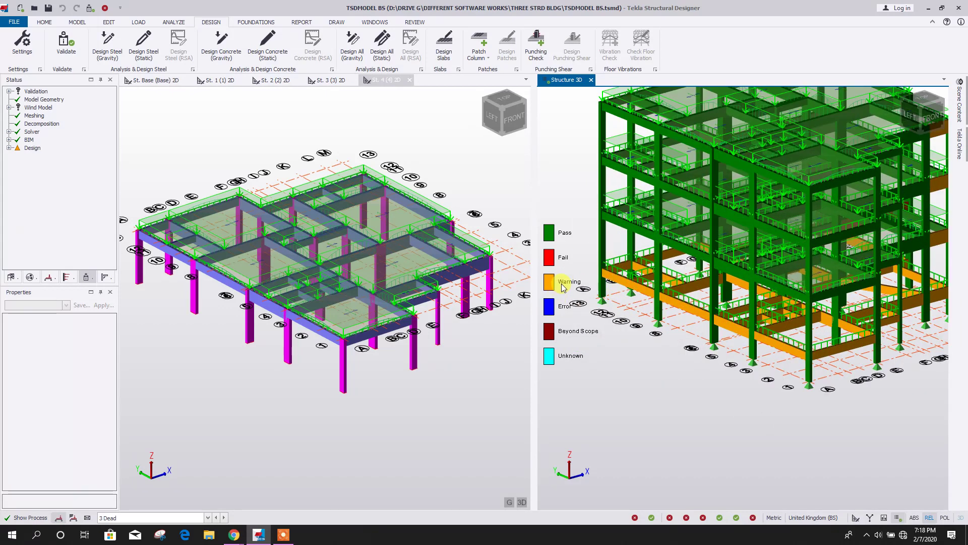
pyautogui.scroll(-3, 659, 387)
pyautogui.scroll(2, 746, 404)
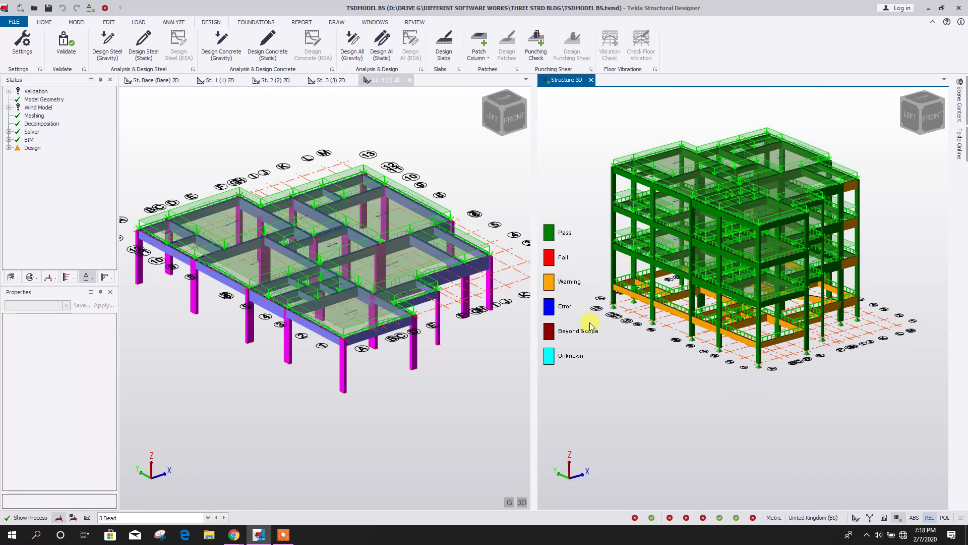
pyautogui.moveTo(784, 398); pyautogui.dragTo(754, 399, button='middle')
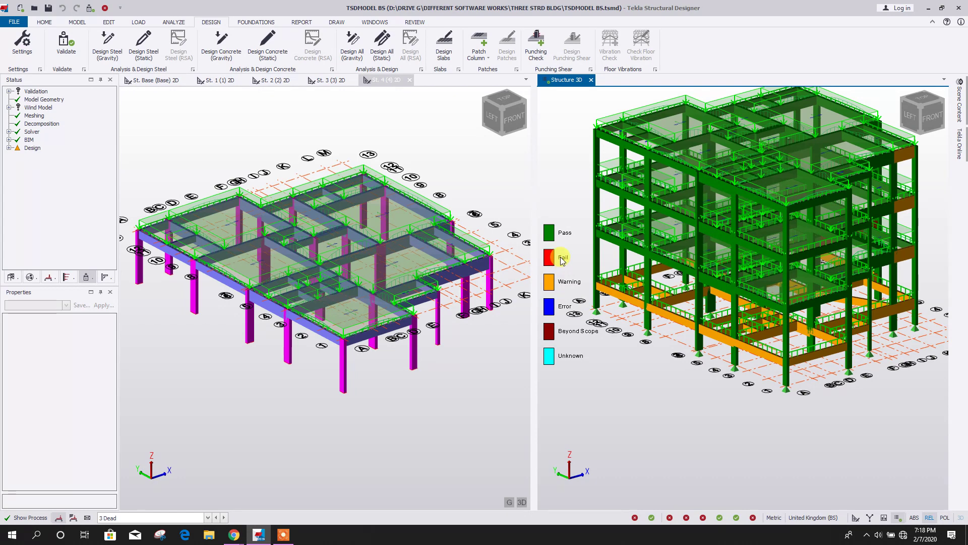
pyautogui.scroll(-3, 577, 260)
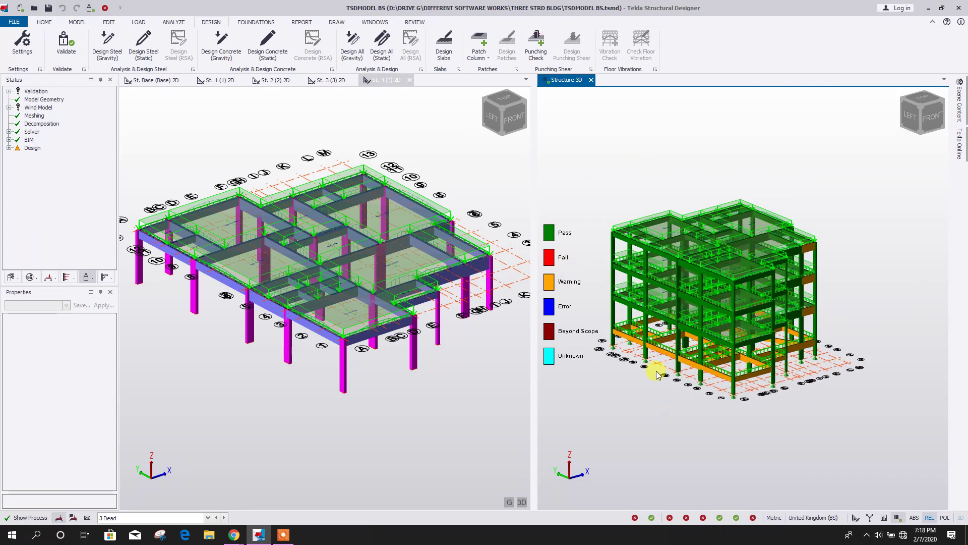
pyautogui.scroll(2, 656, 375)
pyautogui.scroll(2, 656, 283)
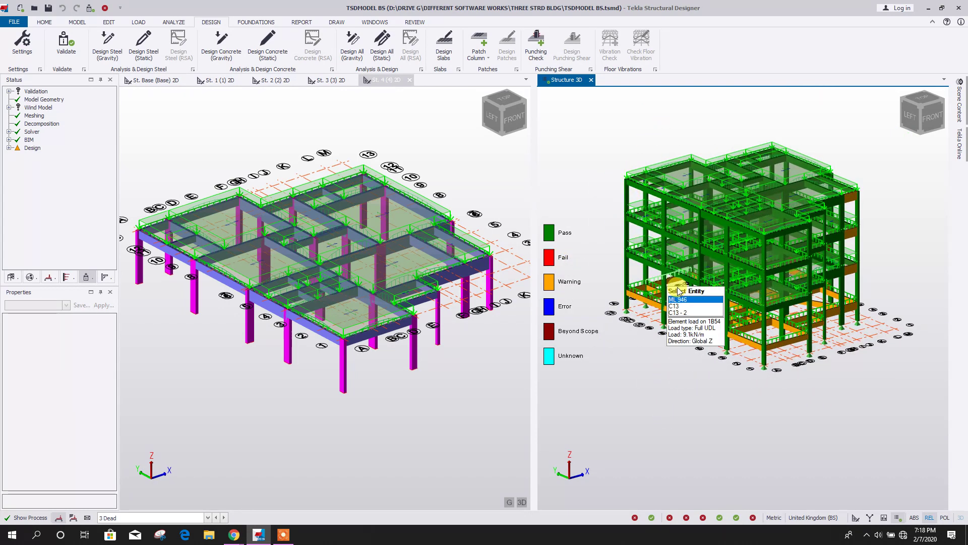
# Step: Create the member report for concrete column C2 and export it as a PDF
pyautogui.click(627, 237)
pyautogui.rightClick(627, 236)
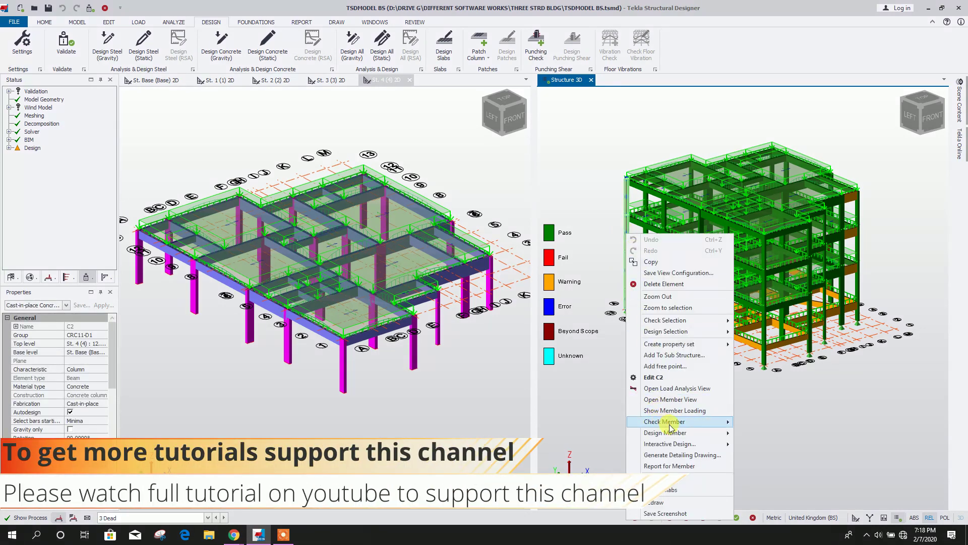
pyautogui.click(685, 466)
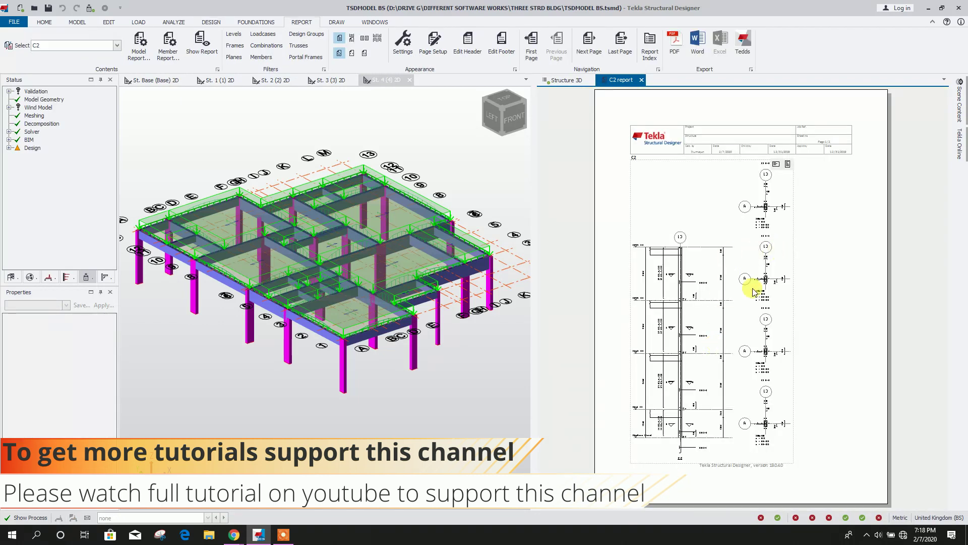
pyautogui.click(672, 48)
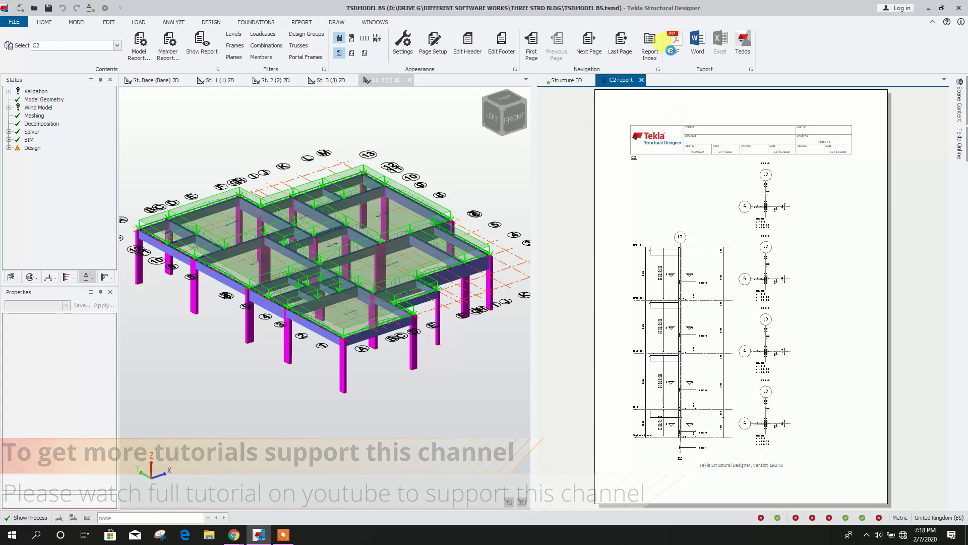
pyautogui.click(529, 309)
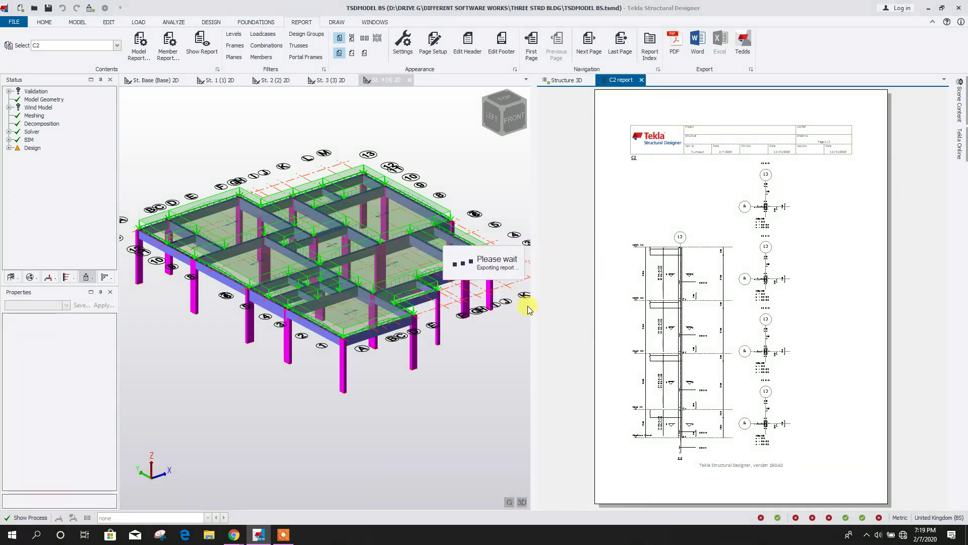
# Step: Review the elevation and cross-section reinforcement details of column C2 in the exported PDF report
pyautogui.scroll(-4, 521, 300)
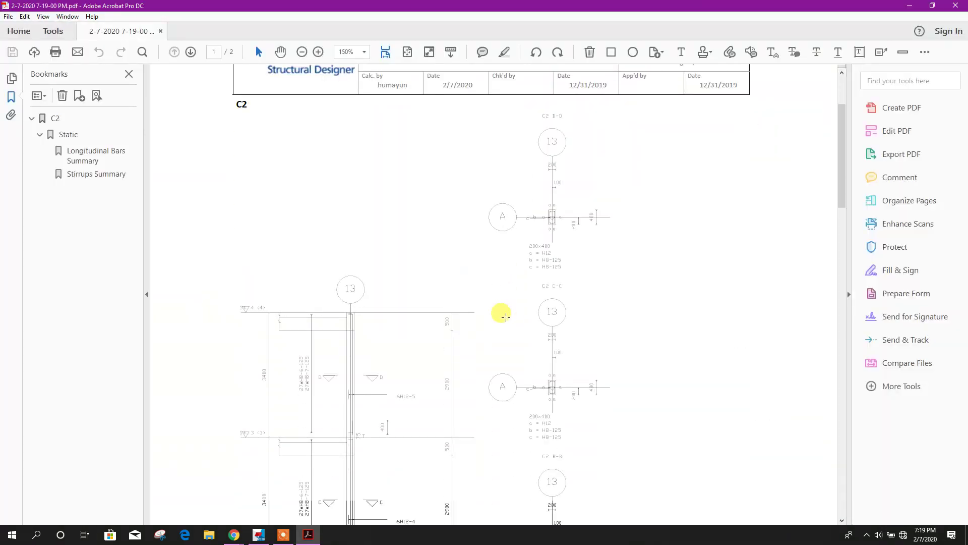
pyautogui.scroll(-9, 534, 293)
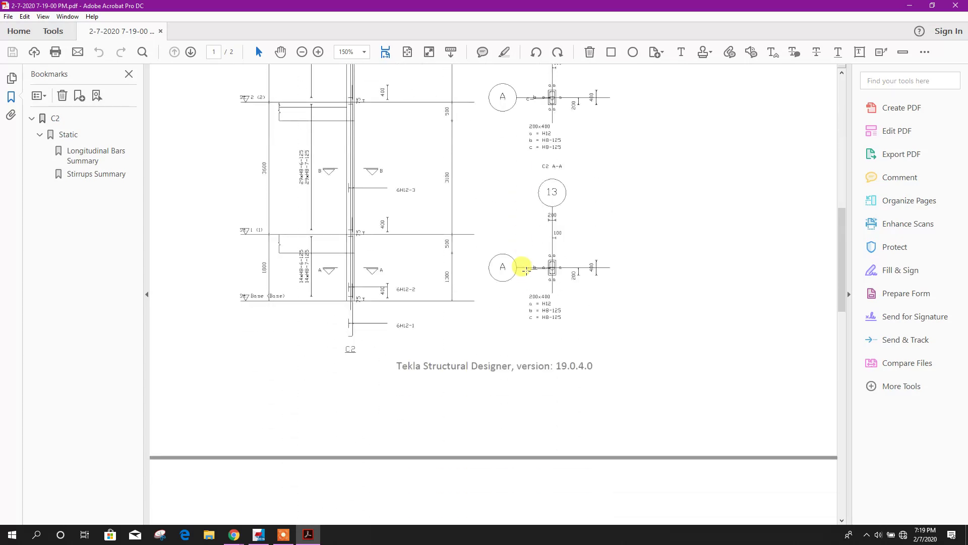
pyautogui.scroll(8, 527, 271)
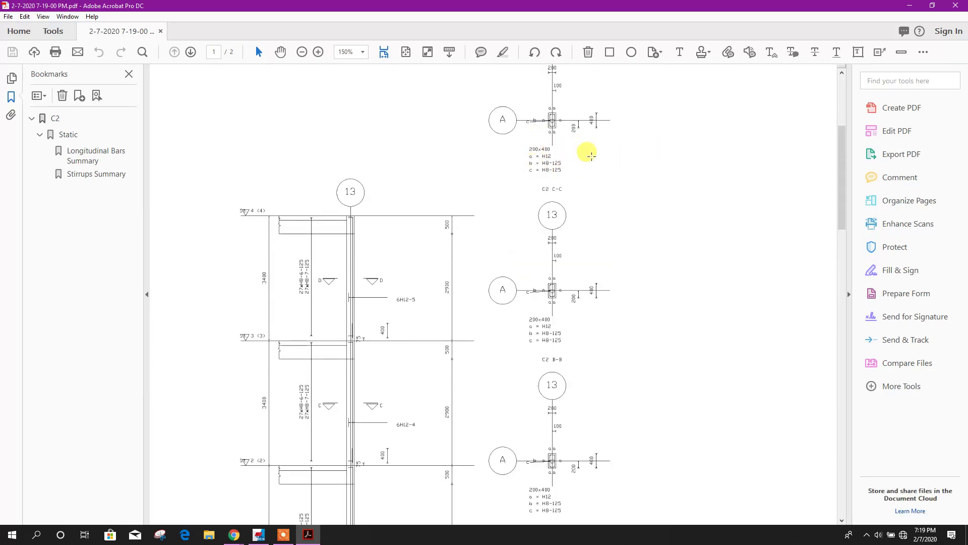
# Step: Review the longitudinal bars and stirrups summaries of column C2 in the PDF, and close both the PDF and the report view
pyautogui.scroll(-8, 479, 278)
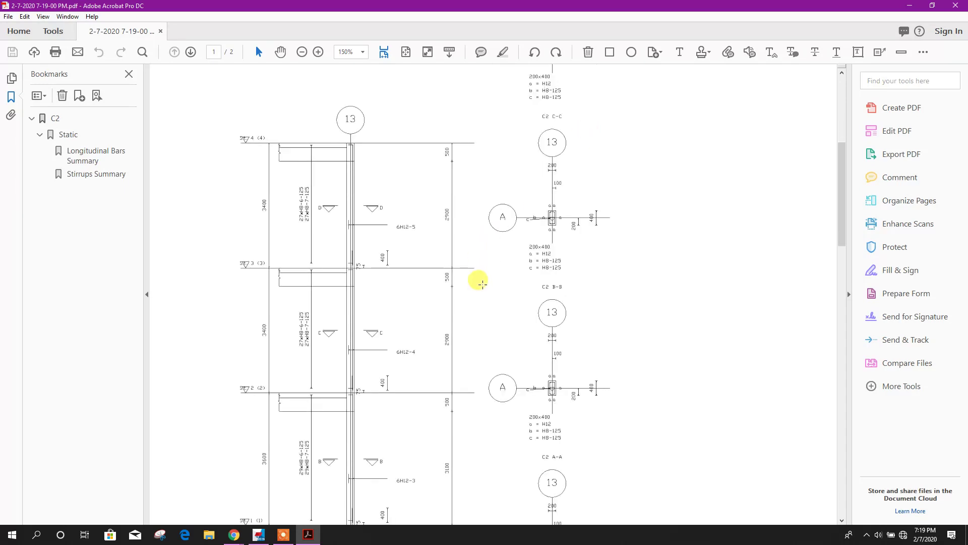
pyautogui.scroll(-10, 544, 187)
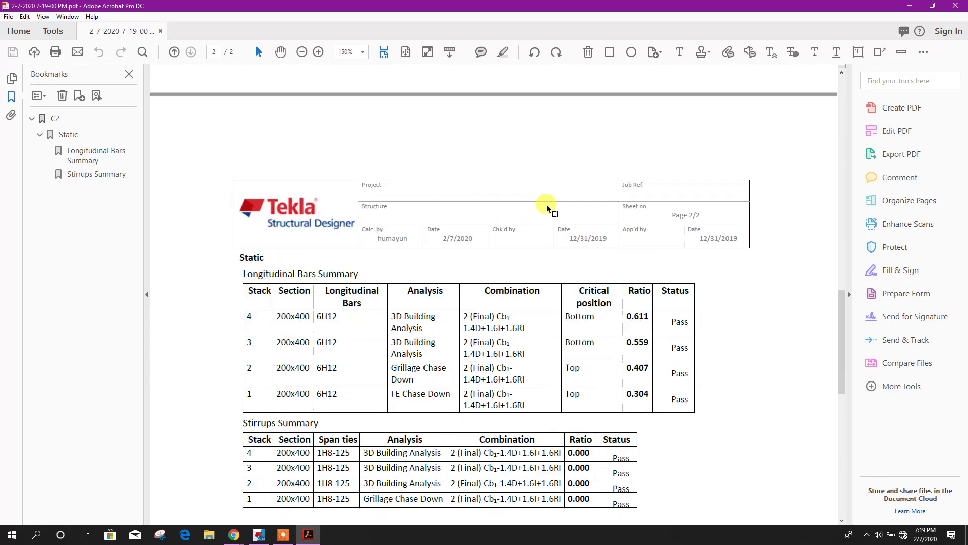
pyautogui.scroll(10, 518, 259)
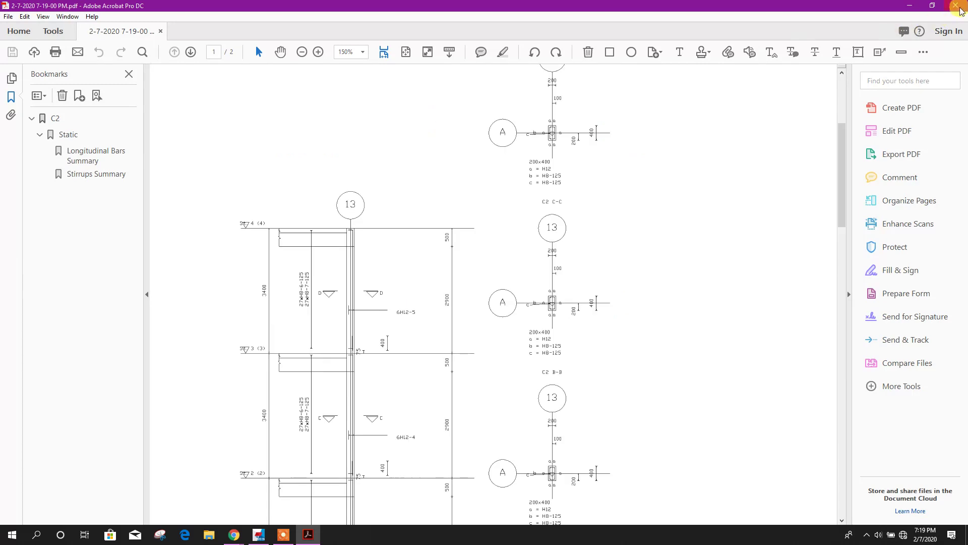
pyautogui.click(956, 6)
pyautogui.click(642, 79)
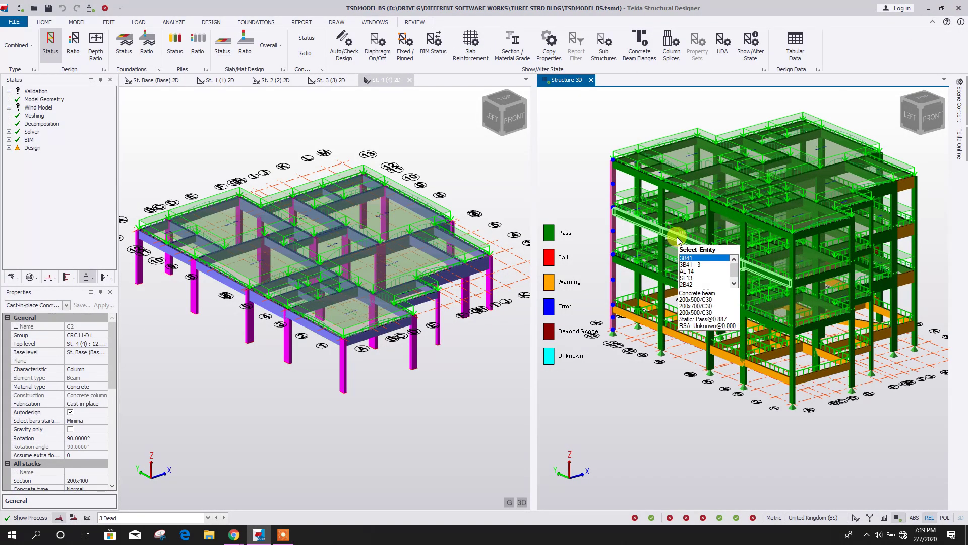
# Step: Create the member report for concrete beam 3B41 on the front face of the 3D structure and export it as a PDF
pyautogui.click(677, 241)
pyautogui.rightClick(678, 238)
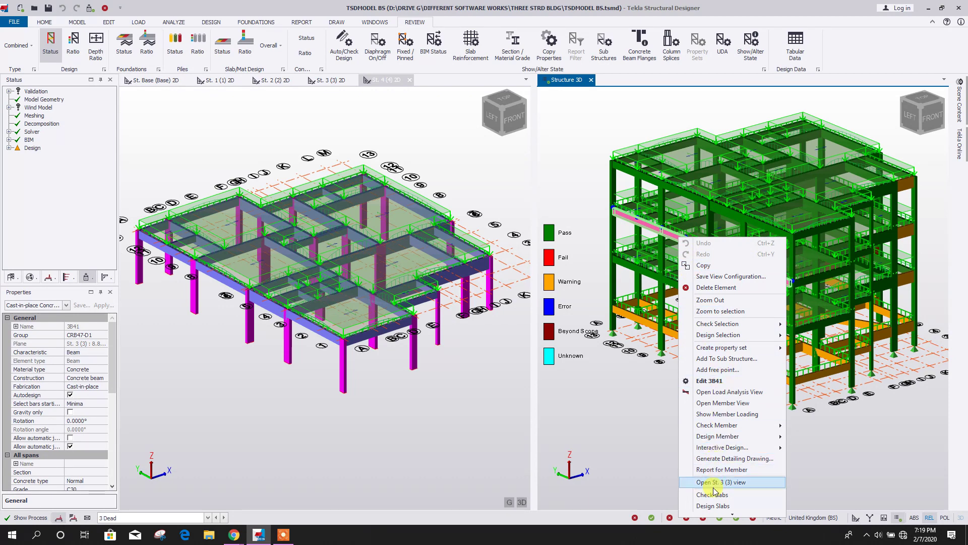
pyautogui.click(723, 470)
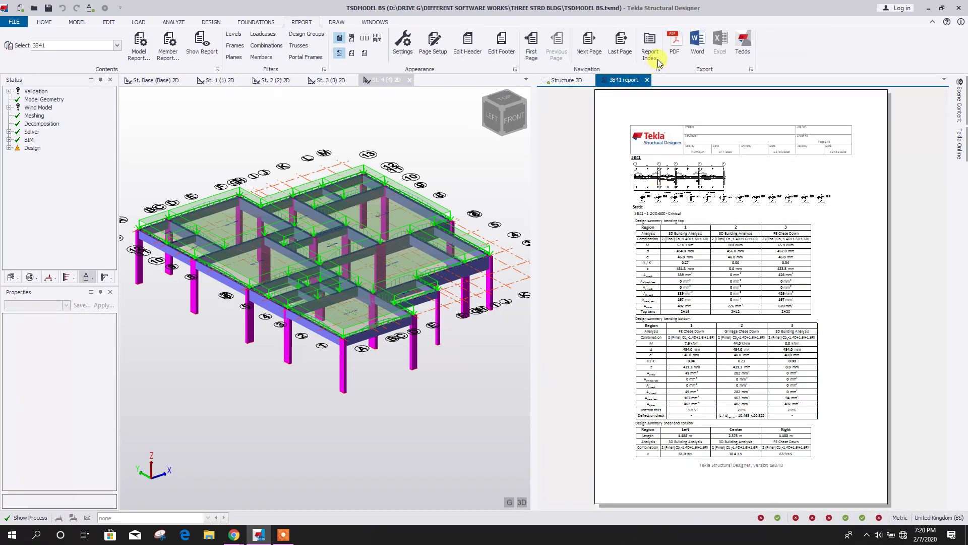
pyautogui.click(674, 44)
pyautogui.click(527, 303)
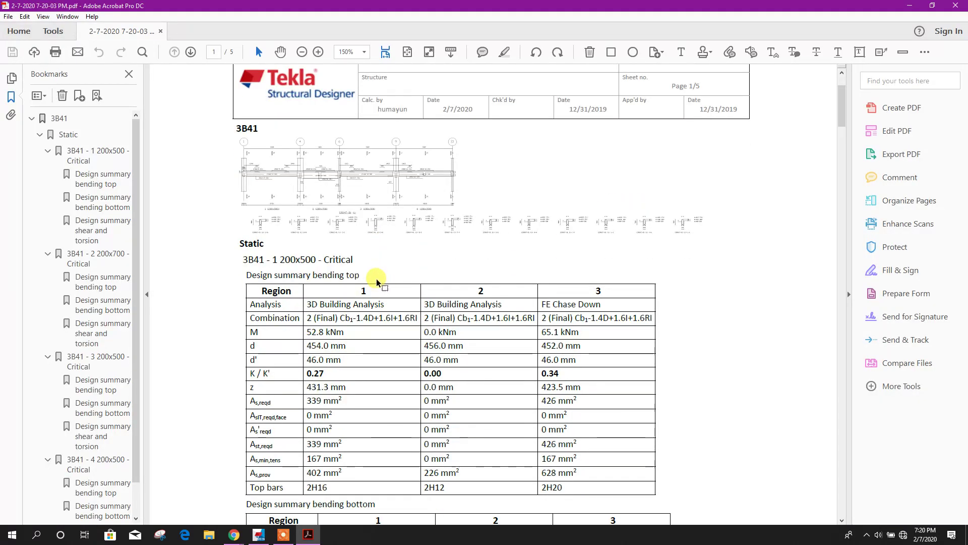
# Step: Review beam 3B41's reinforcement elevation, cross-sections and bending and shear design summaries in the PDF, and close the PDF and the report view
pyautogui.keyDown('ctrl'); pyautogui.scroll(5, 260, 217); pyautogui.keyUp('ctrl')
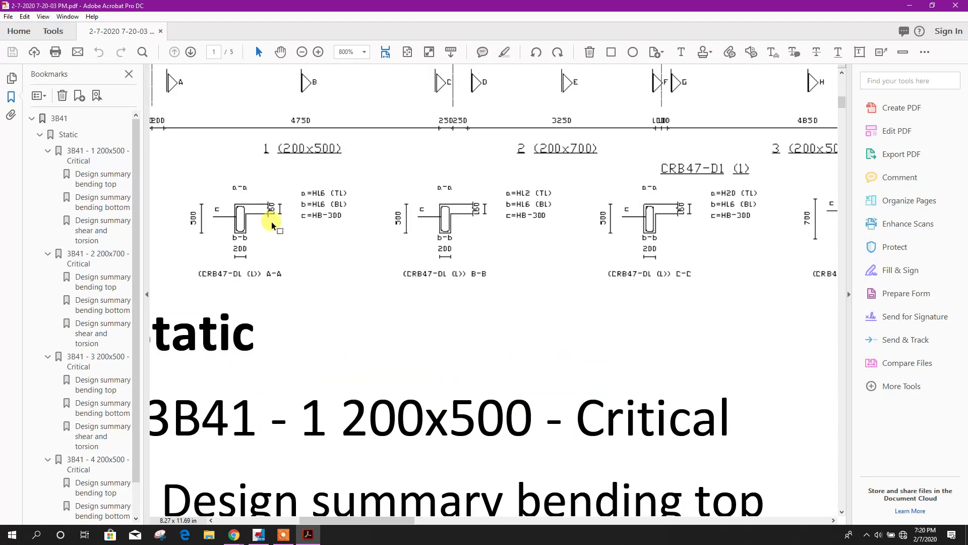
pyautogui.keyDown('ctrl'); pyautogui.scroll(-5, 408, 260); pyautogui.keyUp('ctrl')
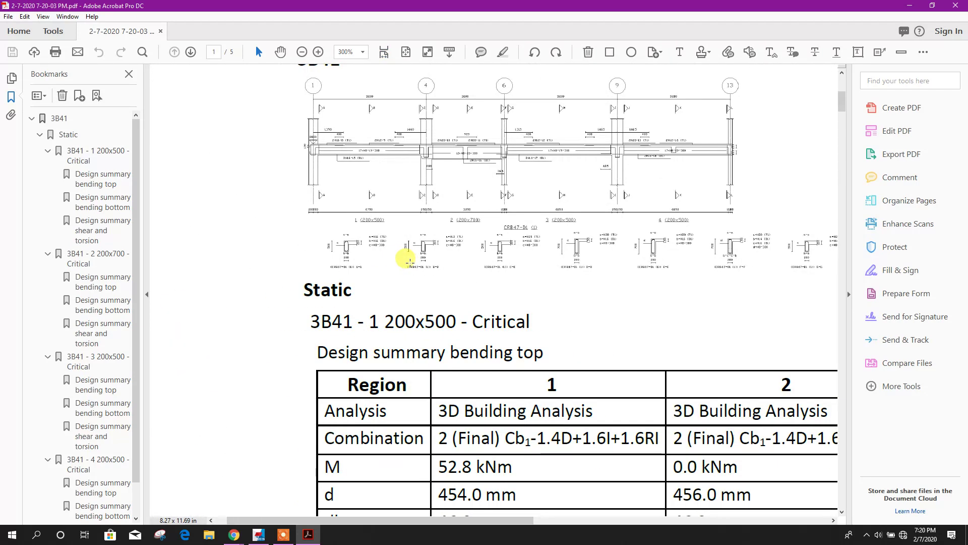
pyautogui.scroll(-3, 518, 241)
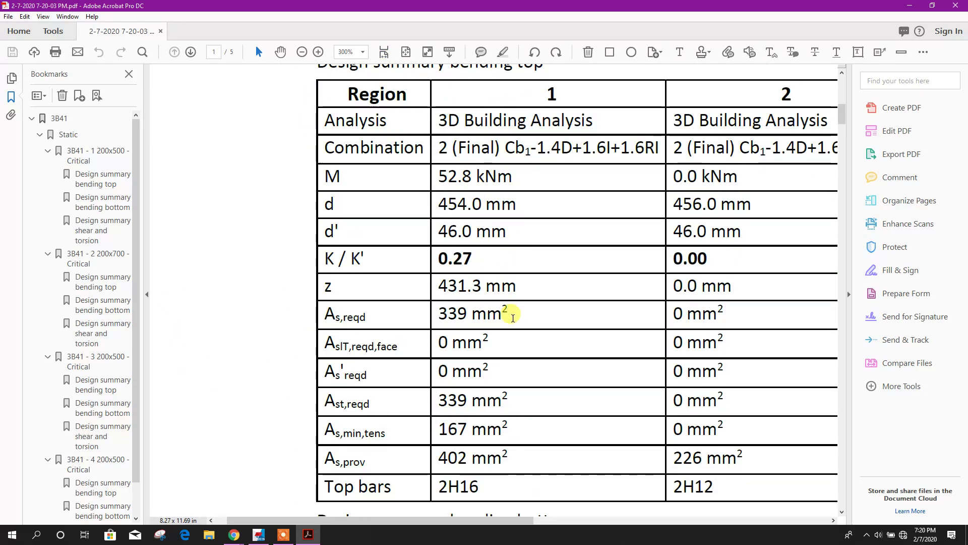
pyautogui.keyDown('ctrl'); pyautogui.scroll(-2, 510, 315); pyautogui.keyUp('ctrl')
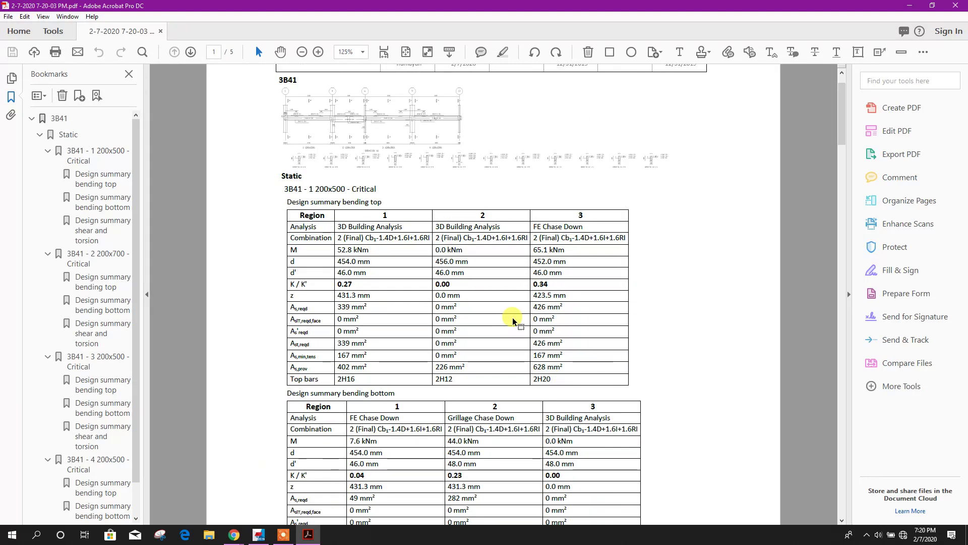
pyautogui.keyDown('ctrl'); pyautogui.scroll(-2, 513, 319); pyautogui.keyUp('ctrl')
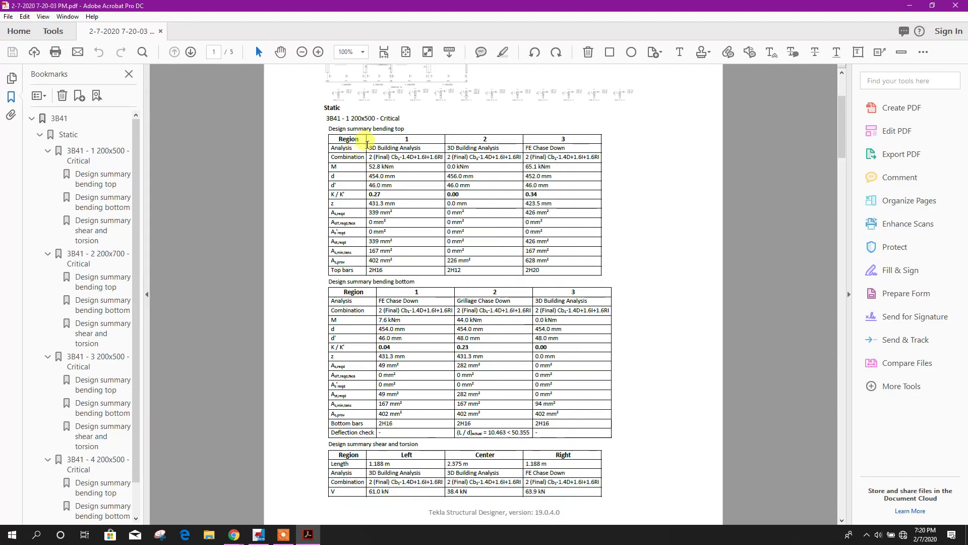
pyautogui.scroll(-4, 463, 263)
pyautogui.scroll(-5, 462, 263)
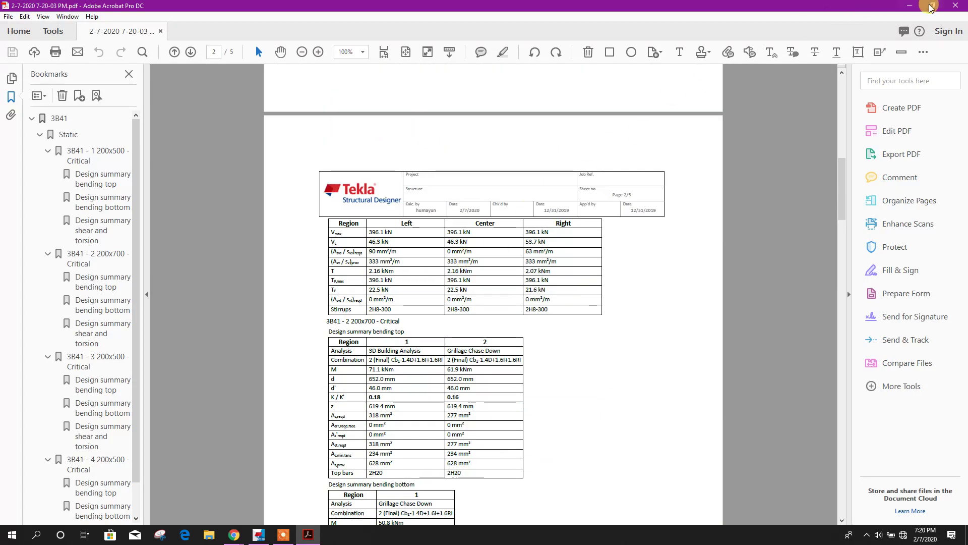
pyautogui.click(955, 6)
pyautogui.click(647, 80)
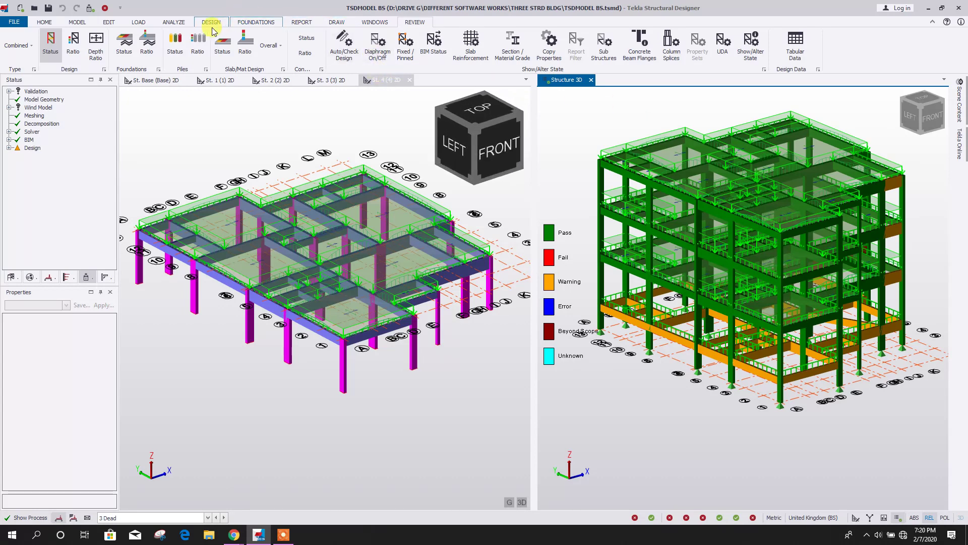
# Step: Generate the concrete column schedule DXF for all column groups at 1:25 scale with the Column Schedule layer settings, declining the read-only copy
pyautogui.click(337, 22)
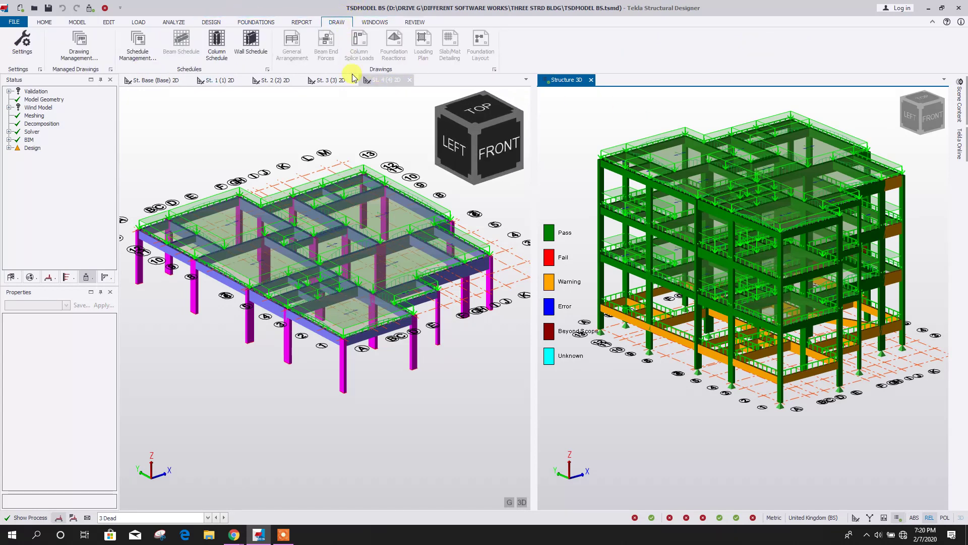
pyautogui.click(217, 48)
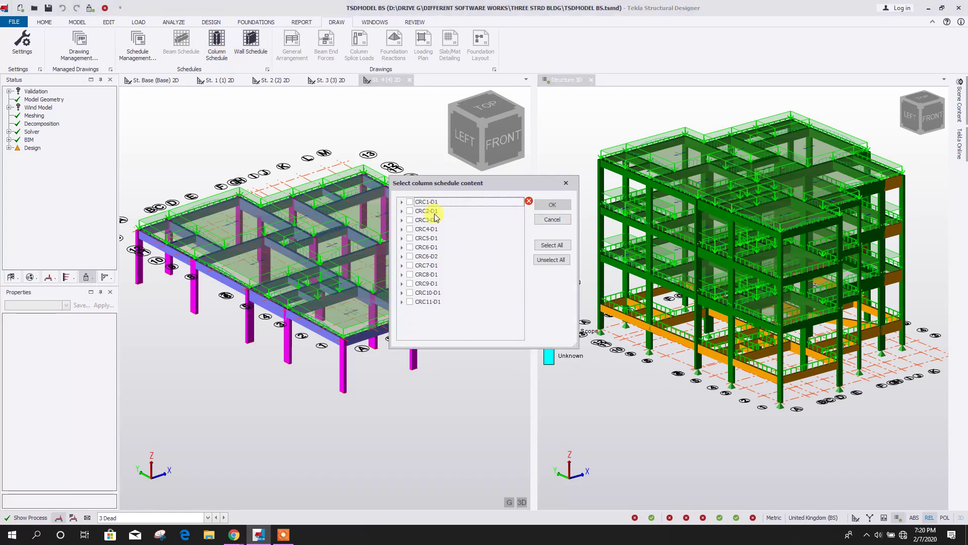
pyautogui.click(553, 205)
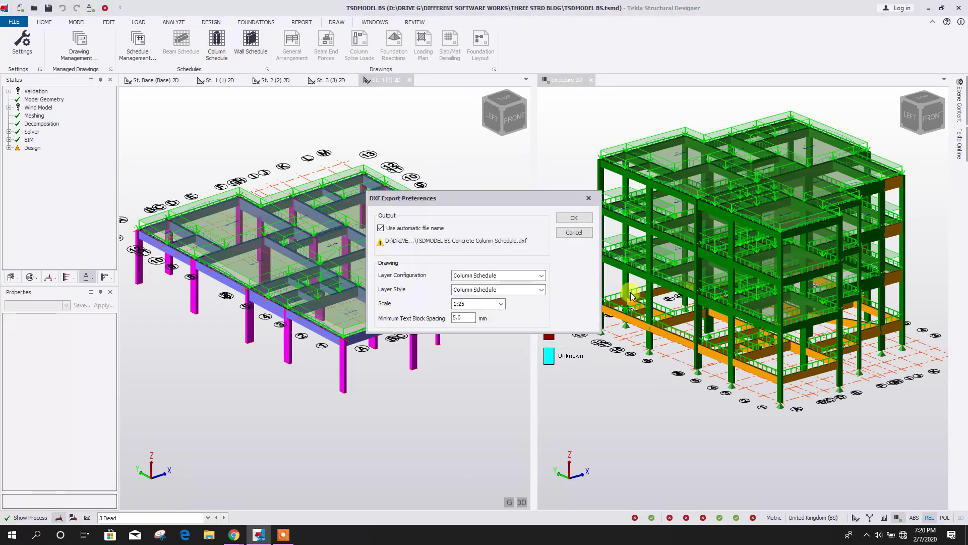
pyautogui.click(578, 218)
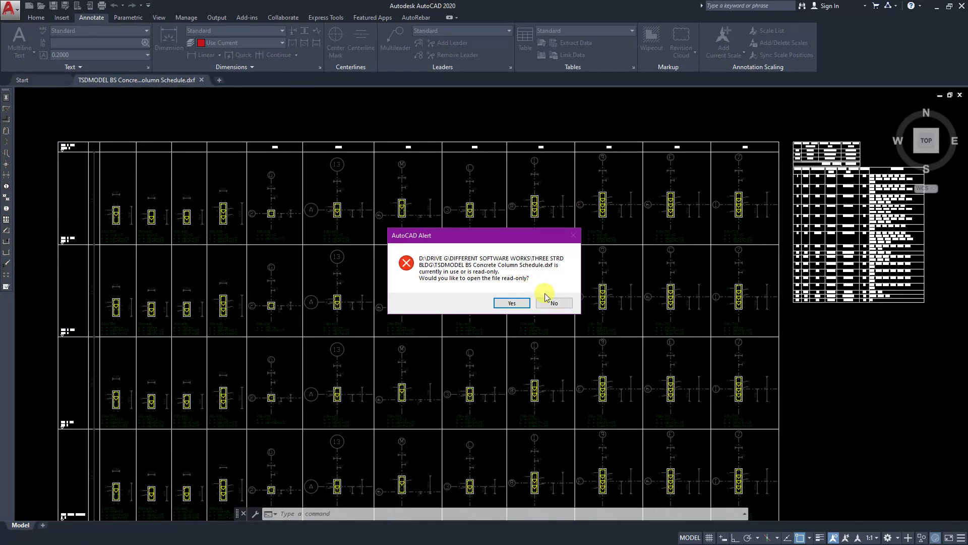
pyautogui.click(546, 301)
# Step: Look over the whole column schedule drawing, checking its storey levels, starter bars and column group labels
pyautogui.scroll(-4, 209, 251)
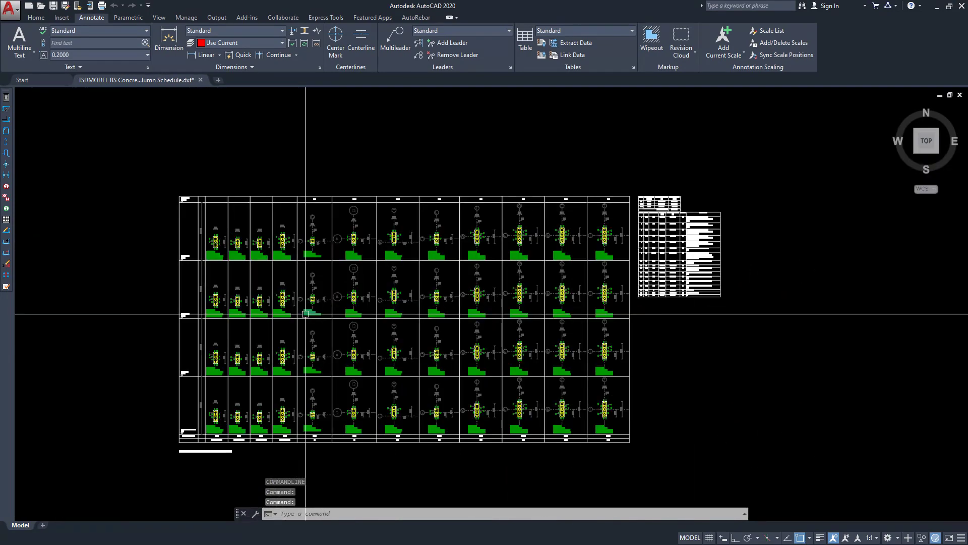
pyautogui.scroll(3, 185, 404)
pyautogui.scroll(-3, 171, 379)
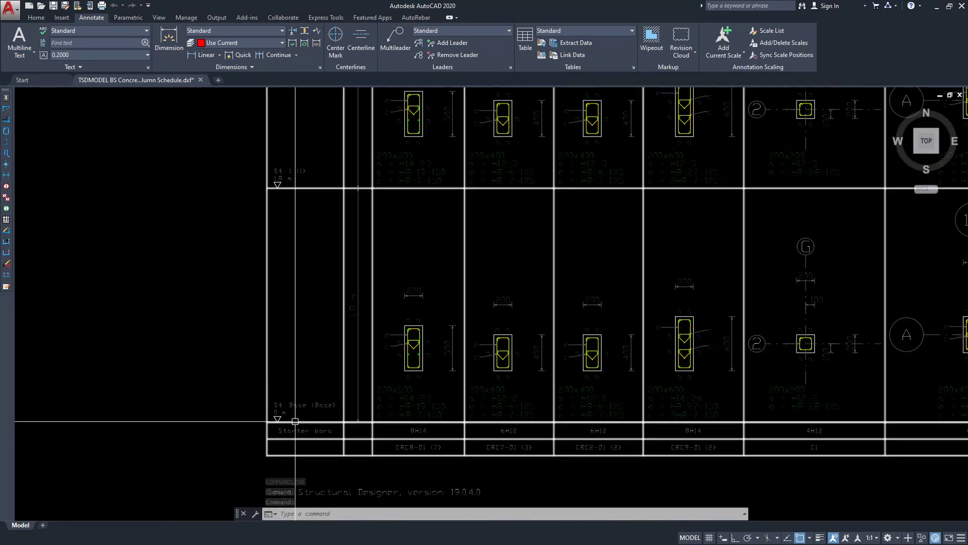
pyautogui.scroll(-4, 356, 322)
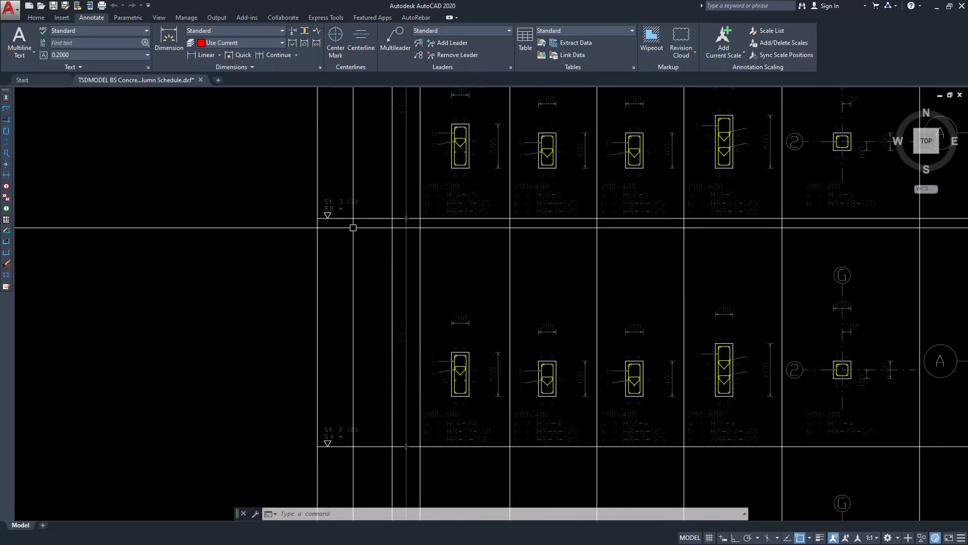
pyautogui.moveTo(361, 149); pyautogui.dragTo(338, 182, button='middle')
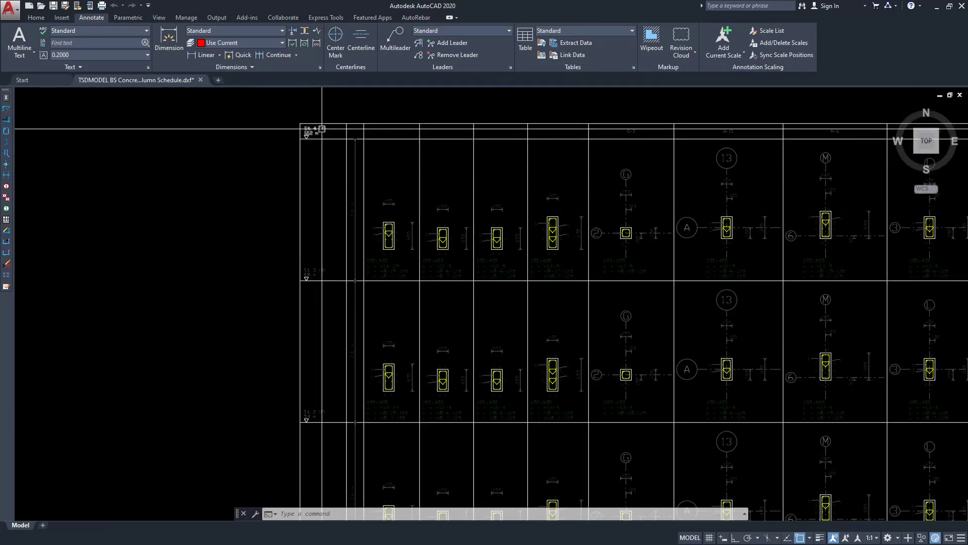
pyautogui.scroll(-4, 310, 166)
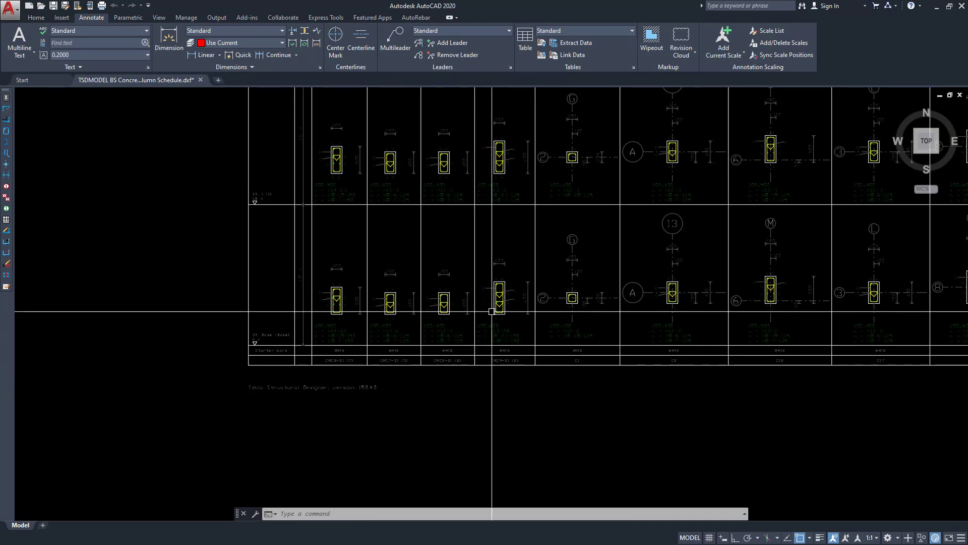
# Step: Examine the column cross-sections, sizes and reinforcement notes storey by storey in the column schedule drawing
pyautogui.scroll(3, 599, 340)
pyautogui.scroll(-5, 532, 271)
pyautogui.scroll(8, 482, 225)
pyautogui.scroll(-5, 482, 226)
pyautogui.scroll(6, 418, 320)
pyautogui.moveTo(417, 320); pyautogui.dragTo(419, 469, button='middle')
pyautogui.scroll(-4, 444, 363)
pyautogui.moveTo(453, 359); pyautogui.dragTo(453, 329, button='middle')
pyautogui.scroll(10, 453, 329)
pyautogui.scroll(-12, 435, 346)
pyautogui.scroll(7, 434, 320)
pyautogui.scroll(2, 446, 341)
pyautogui.scroll(-8, 446, 341)
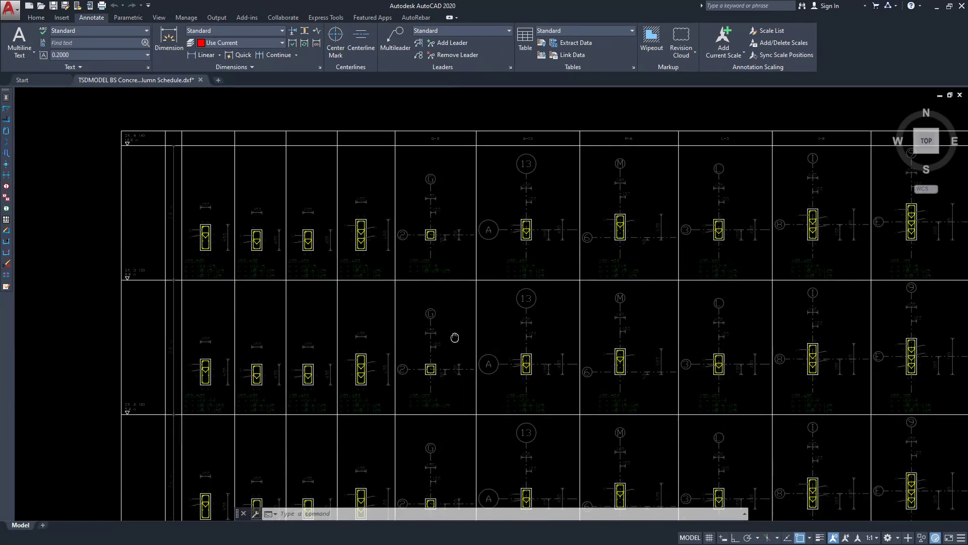
pyautogui.scroll(9, 439, 302)
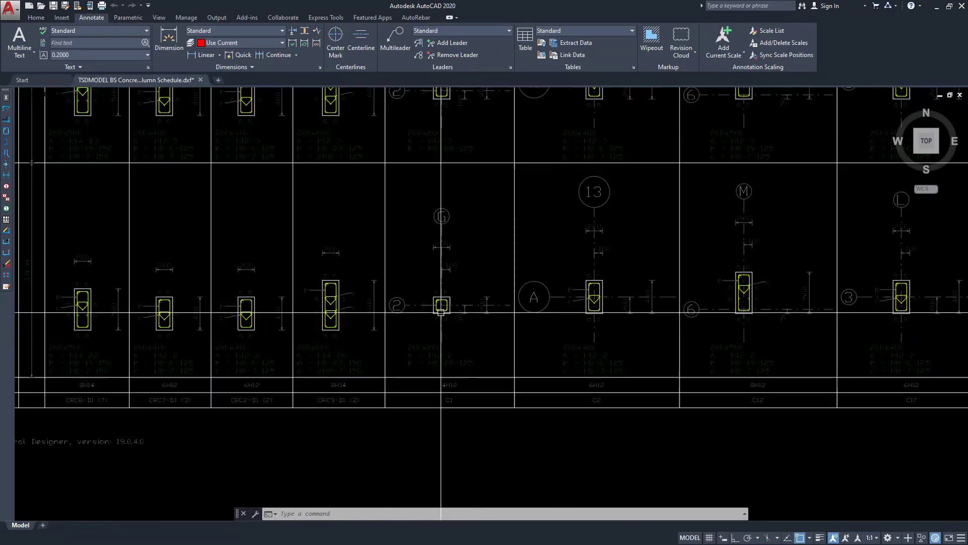
pyautogui.scroll(-5, 447, 320)
pyautogui.scroll(2, 462, 316)
pyautogui.scroll(-8, 441, 317)
pyautogui.scroll(2, 444, 361)
pyautogui.scroll(-2, 484, 313)
pyautogui.scroll(4, 447, 166)
pyautogui.scroll(-3, 460, 219)
pyautogui.scroll(4, 473, 193)
pyautogui.scroll(-5, 594, 277)
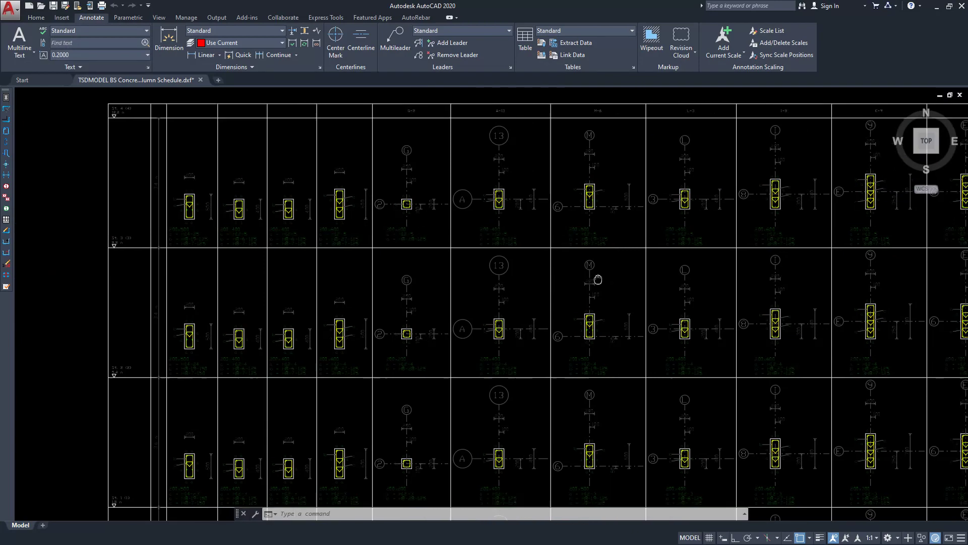
# Step: Examine the bar weight and bar mark quantity tables beside the column schedule, and close the drawing
pyautogui.scroll(5, 629, 270)
pyautogui.scroll(5, 413, 240)
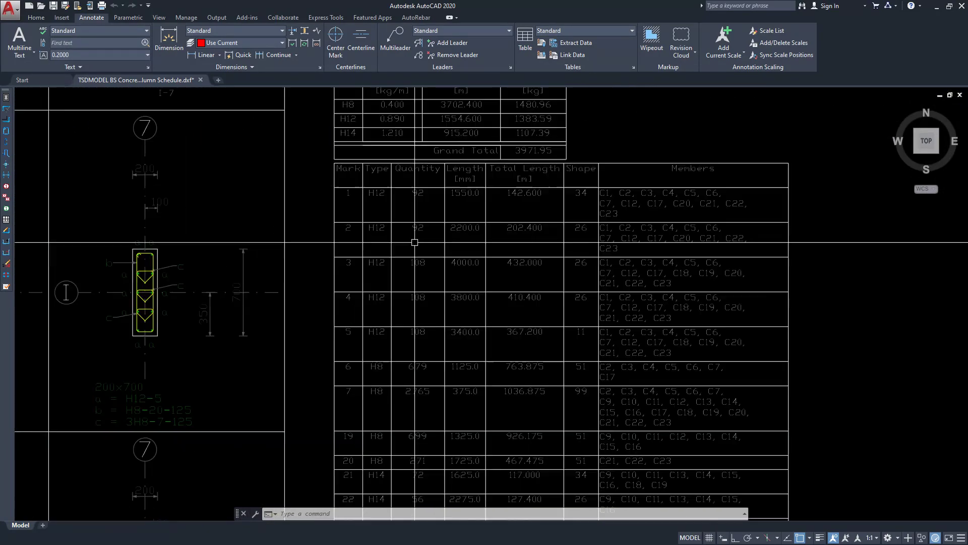
pyautogui.moveTo(398, 208)
pyautogui.mouseDown(button='middle')
pyautogui.moveTo(398, 264)
pyautogui.moveTo(443, 249)
pyautogui.mouseUp(button='middle')
pyautogui.scroll(-3, 362, 249)
pyautogui.scroll(-1, 362, 249)
pyautogui.scroll(4, 426, 426)
pyautogui.scroll(-4, 426, 425)
pyautogui.scroll(-4, 428, 363)
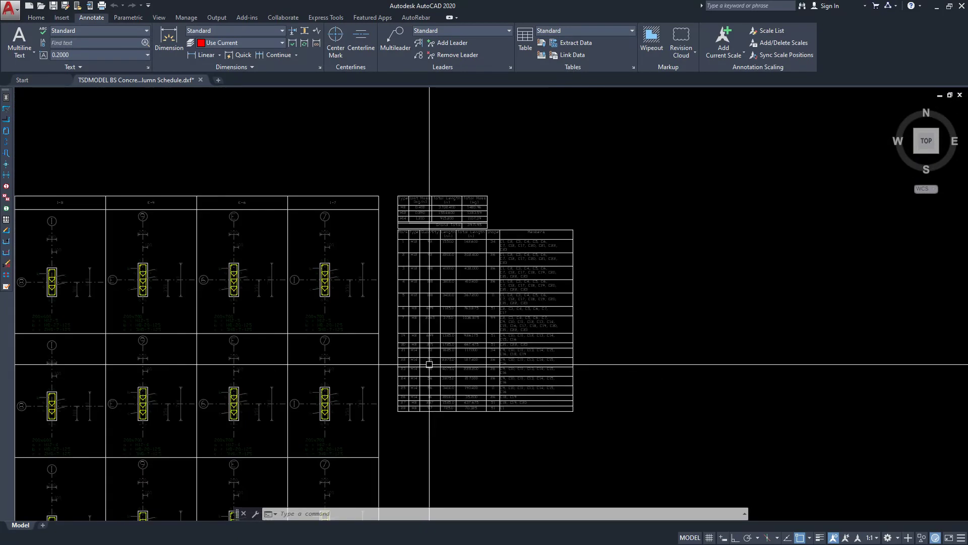
pyautogui.scroll(-3, 429, 367)
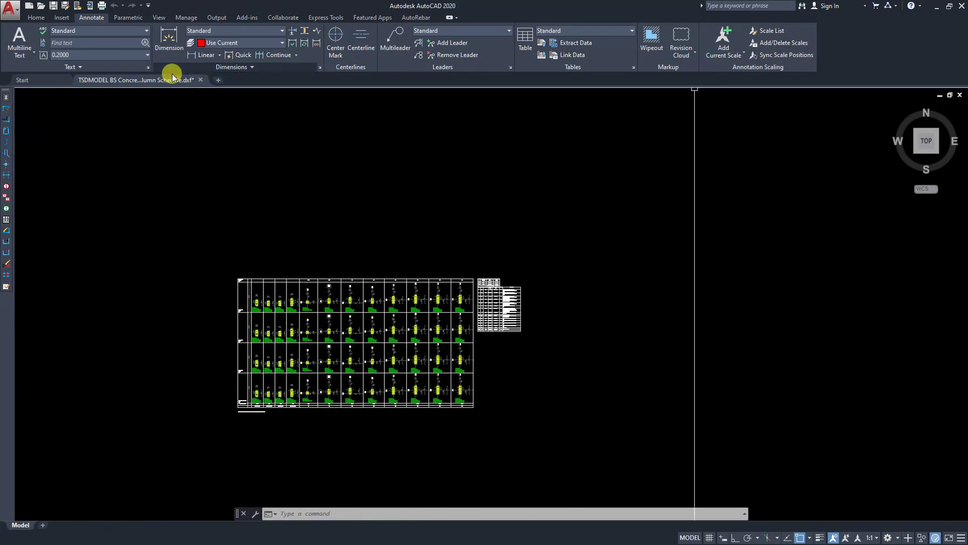
pyautogui.click(201, 82)
pyautogui.click(520, 299)
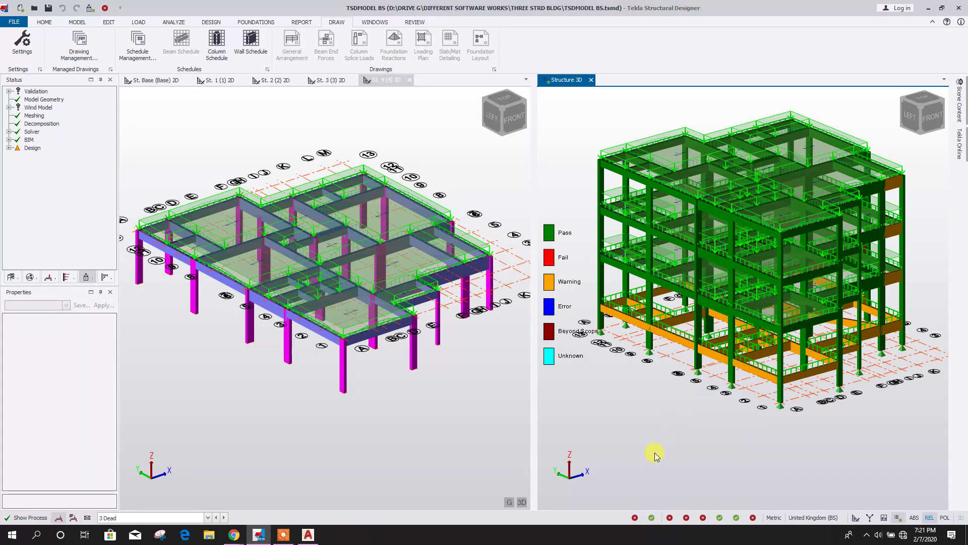
# Step: Switch to Tekla Structural Designer and generate the detailing drawing of concrete column C2 as a DXF
pyautogui.click(601, 236)
pyautogui.rightClick(601, 236)
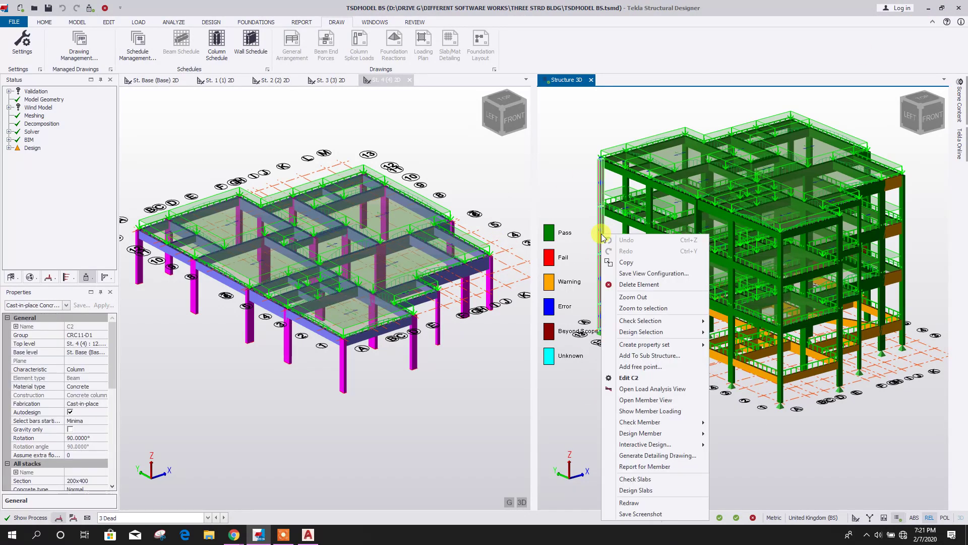
pyautogui.moveTo(608, 211)
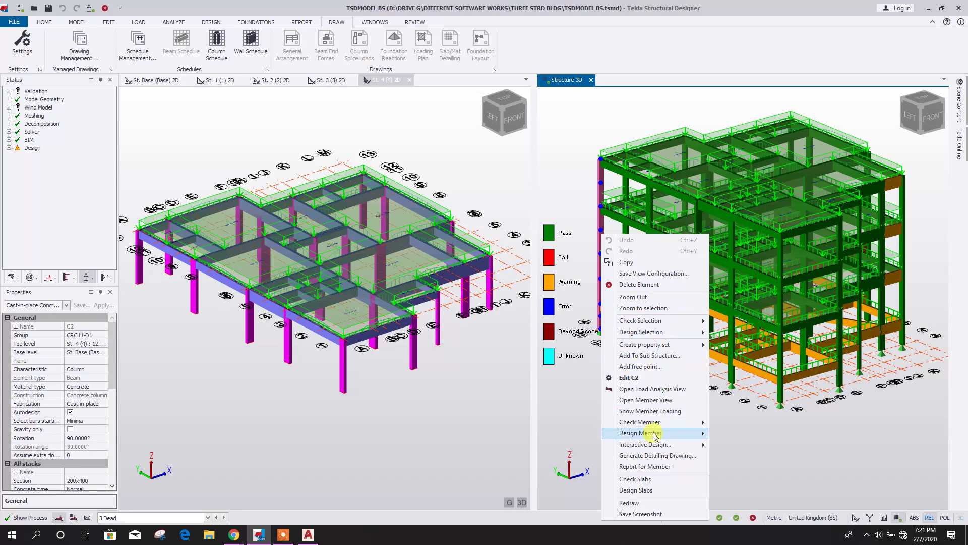
pyautogui.click(680, 457)
pyautogui.click(574, 218)
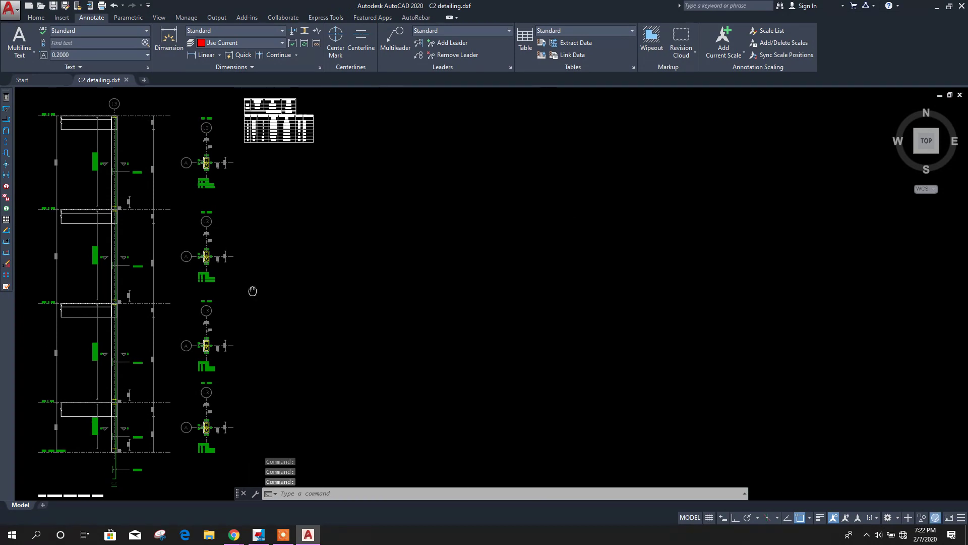
# Step: Inspect the elevation, cross-sections and bar labels in the C2 detailing drawing, and close the drawing
pyautogui.moveTo(253, 291); pyautogui.dragTo(379, 291, button='middle')
pyautogui.scroll(5, 309, 280)
pyautogui.scroll(-3, 320, 190)
pyautogui.scroll(5, 448, 223)
pyautogui.scroll(-5, 449, 224)
pyautogui.scroll(5, 467, 191)
pyautogui.scroll(-5, 461, 317)
pyautogui.scroll(4, 511, 244)
pyautogui.scroll(-8, 558, 192)
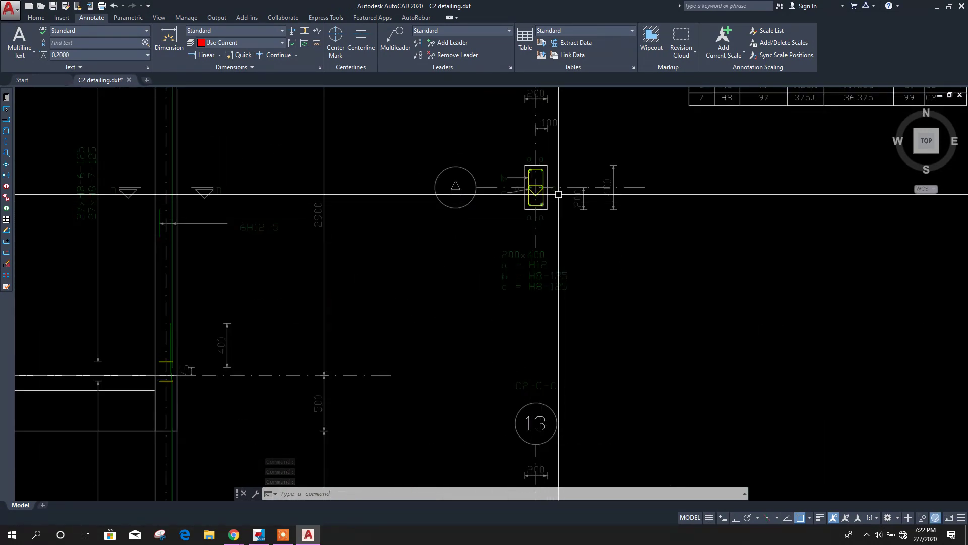
pyautogui.click(129, 80)
pyautogui.click(460, 289)
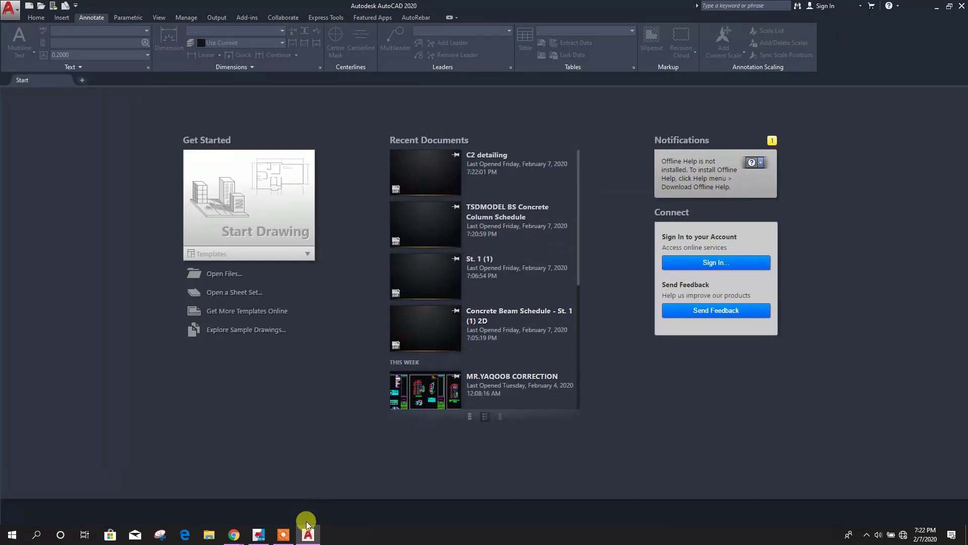
# Step: Switch to Tekla Structural Designer and generate the concrete beam schedule of level St. 1 (1) as a DXF
pyautogui.click(259, 534)
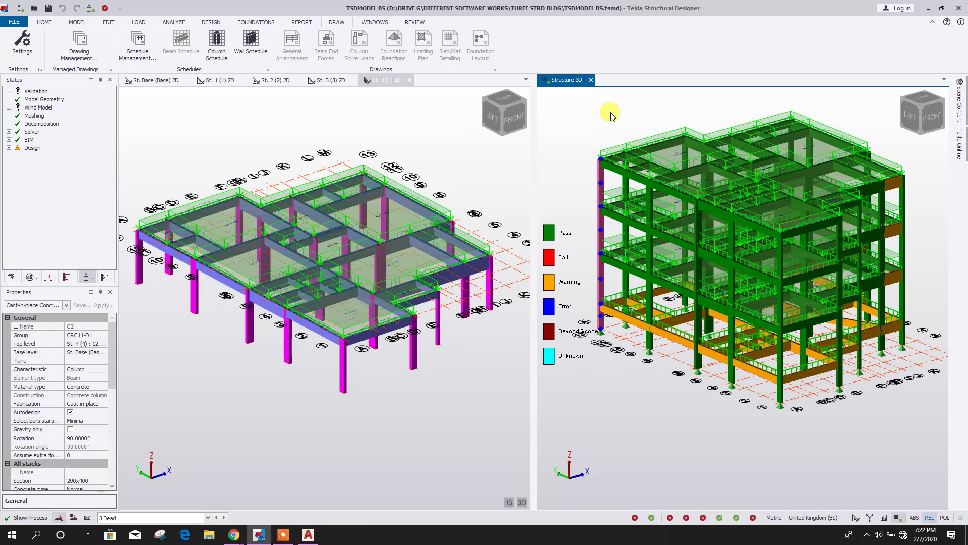
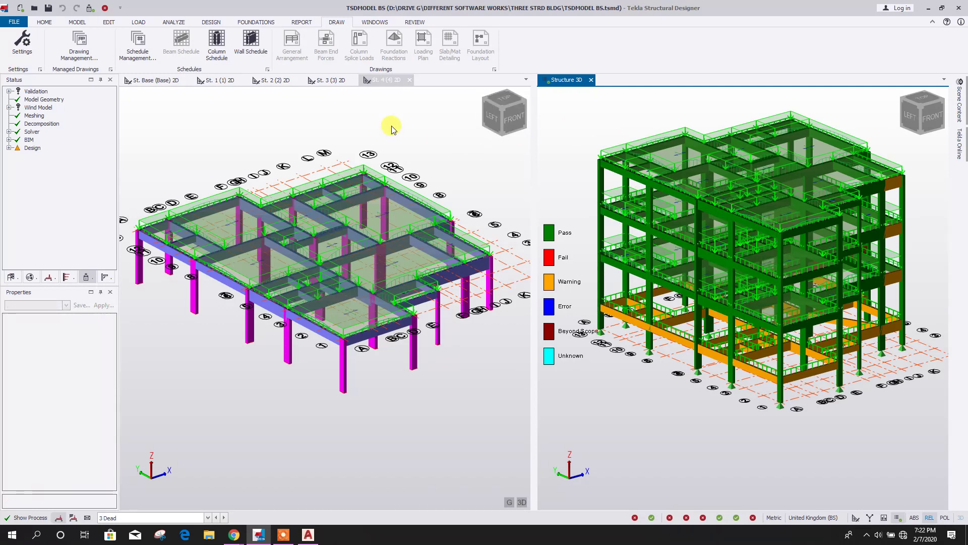
pyautogui.click(222, 82)
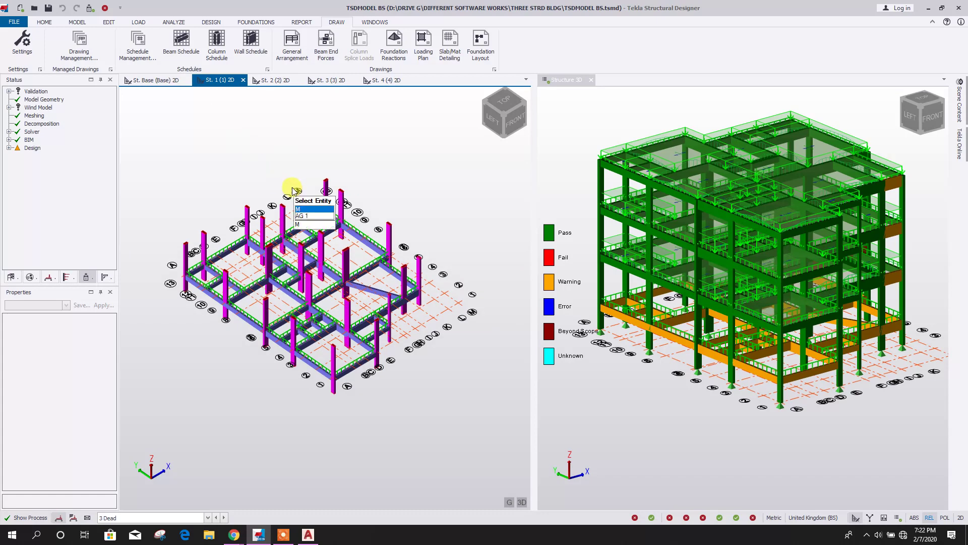
pyautogui.click(627, 111)
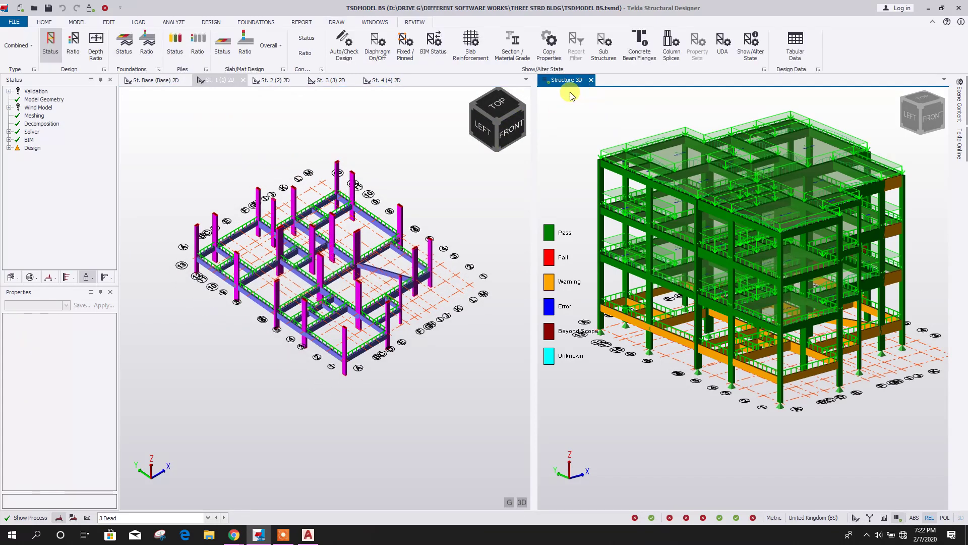
pyautogui.click(331, 23)
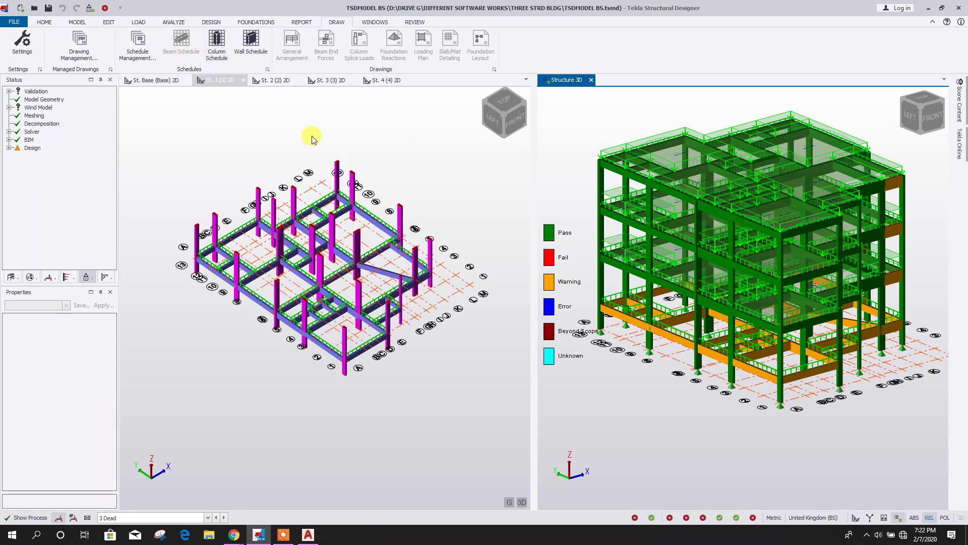
pyautogui.click(256, 121)
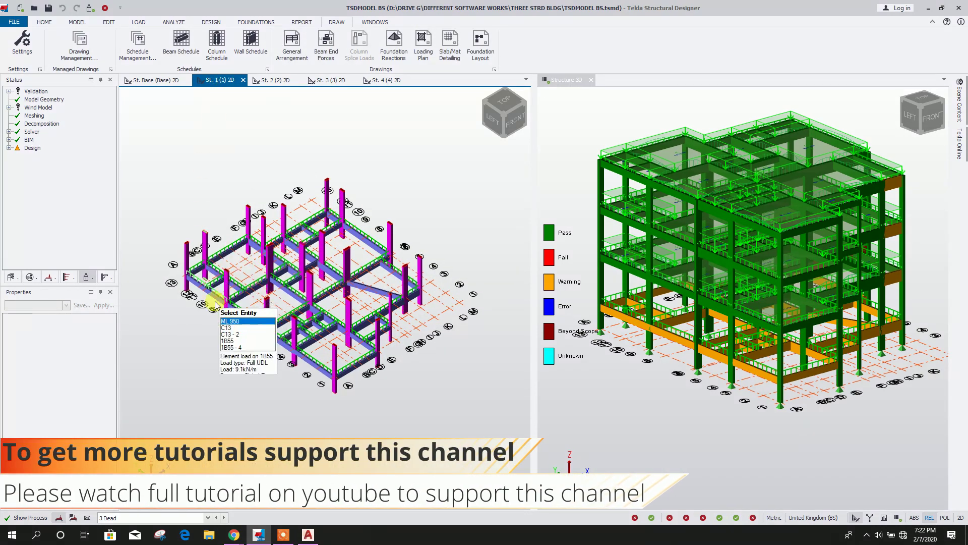
pyautogui.click(182, 50)
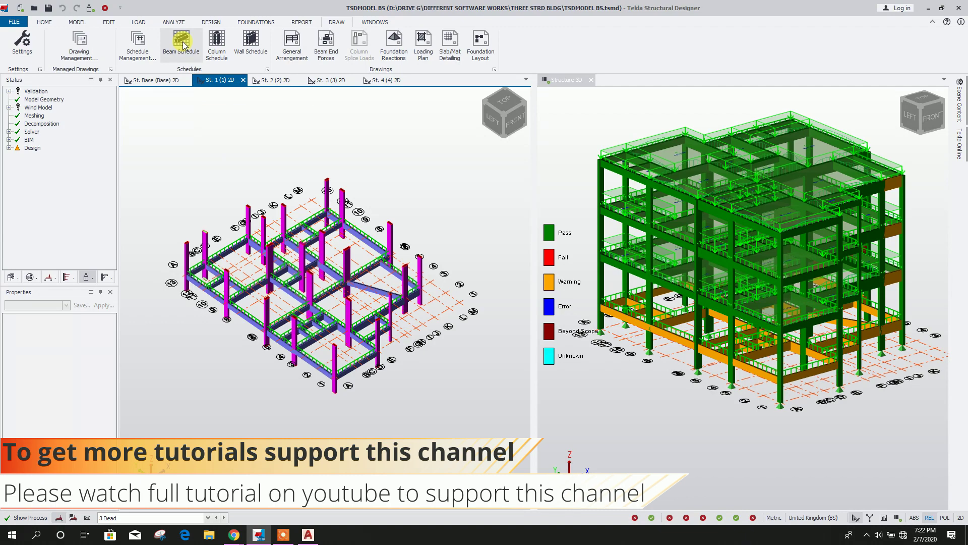
pyautogui.click(575, 218)
# Step: Examine the beam sizes, reinforcement and span notes in the St. 1 (1) beam schedule, and return to Tekla Structural Designer
pyautogui.scroll(5, 275, 220)
pyautogui.scroll(-5, 350, 331)
pyautogui.moveTo(350, 331)
pyautogui.mouseDown(button='middle')
pyautogui.moveTo(369, 400)
pyautogui.moveTo(362, 241)
pyautogui.mouseUp(button='middle')
pyautogui.scroll(5, 321, 342)
pyautogui.scroll(-5, 320, 342)
pyautogui.scroll(5, 217, 192)
pyautogui.moveTo(206, 167); pyautogui.dragTo(251, 214, button='middle')
pyautogui.scroll(-2, 251, 214)
pyautogui.scroll(-3, 294, 257)
pyautogui.scroll(-2, 294, 258)
pyautogui.scroll(5, 335, 303)
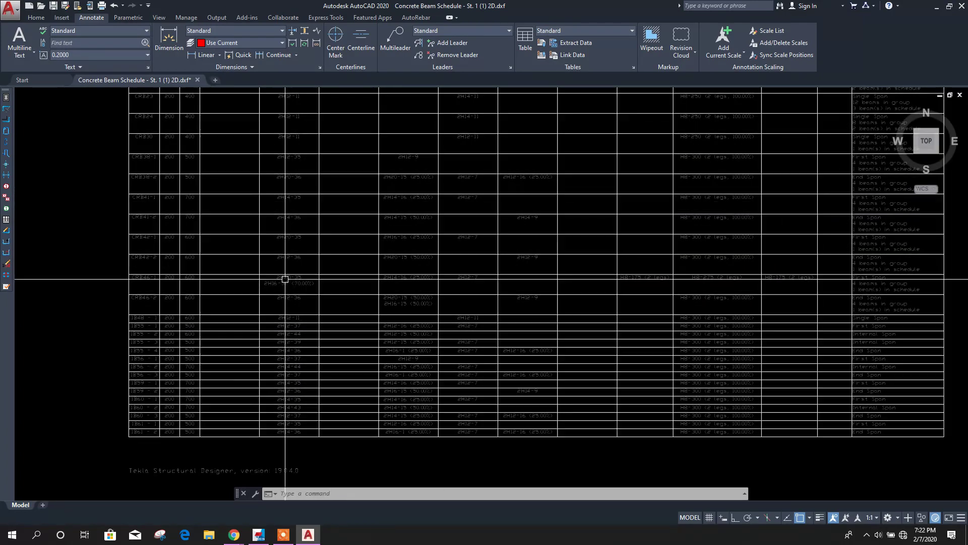
pyautogui.scroll(-5, 288, 248)
pyautogui.click(936, 6)
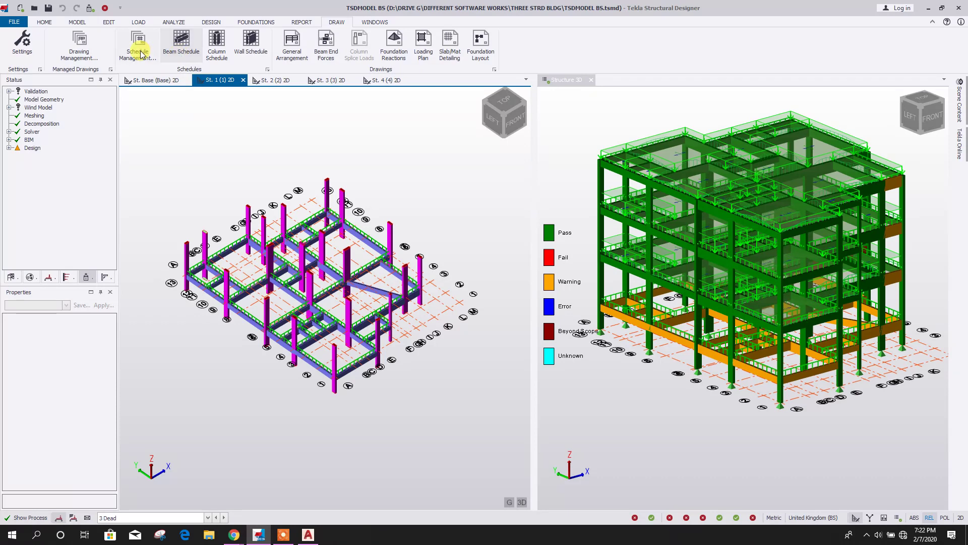
# Step: Generate the Concrete Beam Detail drawing of level St. 1 (1) as a DXF
pyautogui.click(78, 45)
pyautogui.click(452, 178)
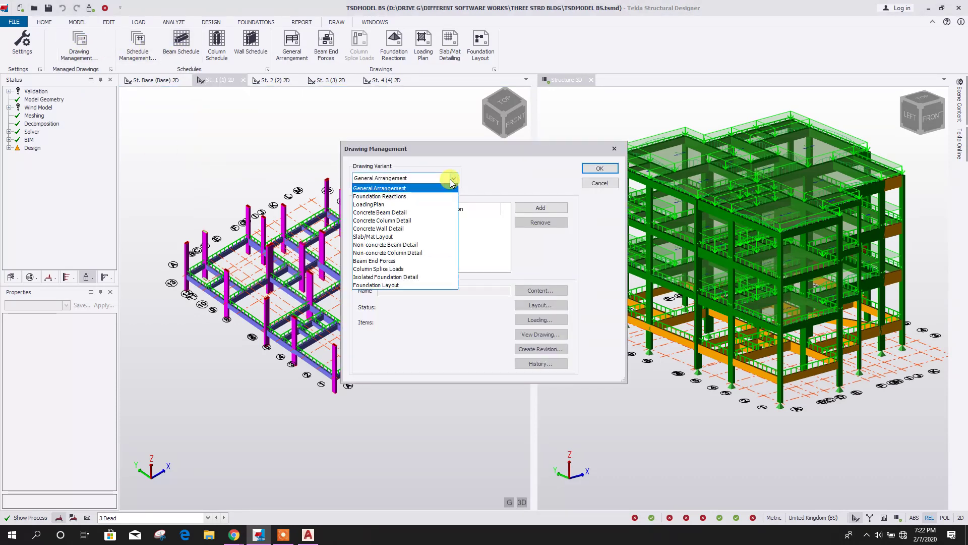
pyautogui.click(398, 212)
pyautogui.click(540, 238)
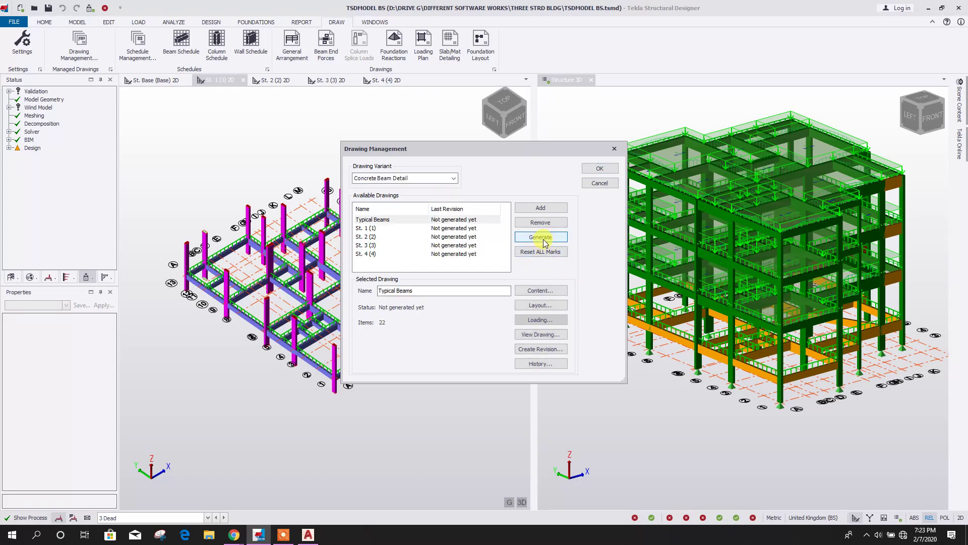
pyautogui.click(376, 228)
pyautogui.press('Down')
pyautogui.press('Down')
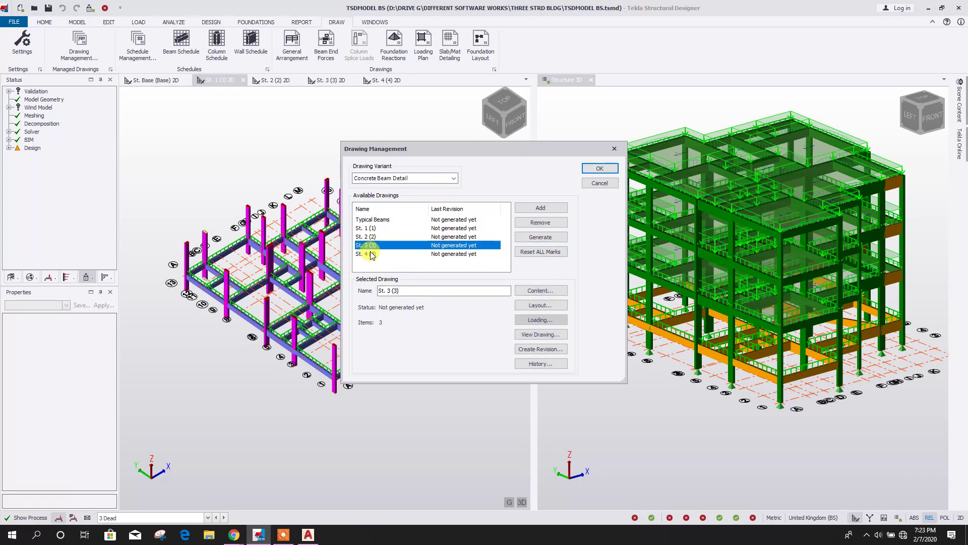
pyautogui.press('Up')
pyautogui.press('Up')
pyautogui.click(373, 237)
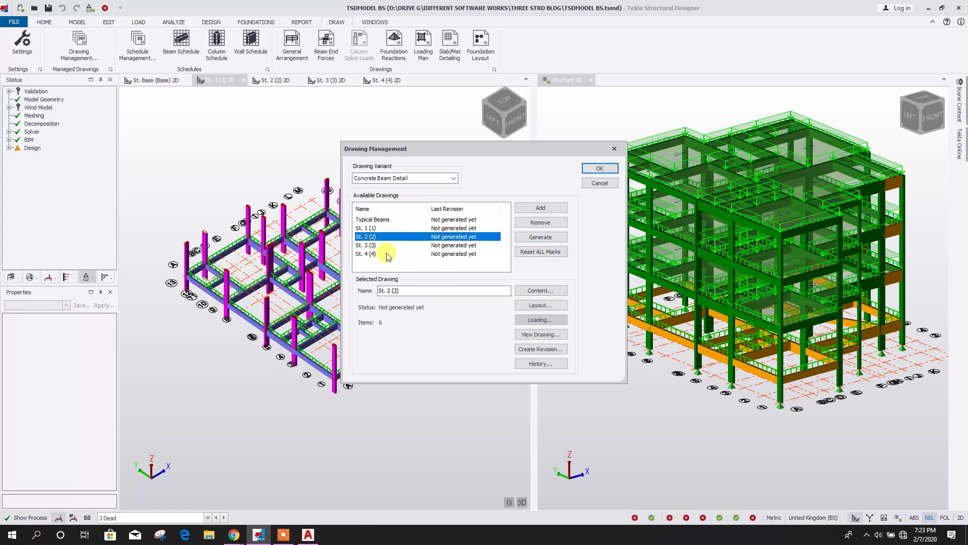
pyautogui.click(372, 229)
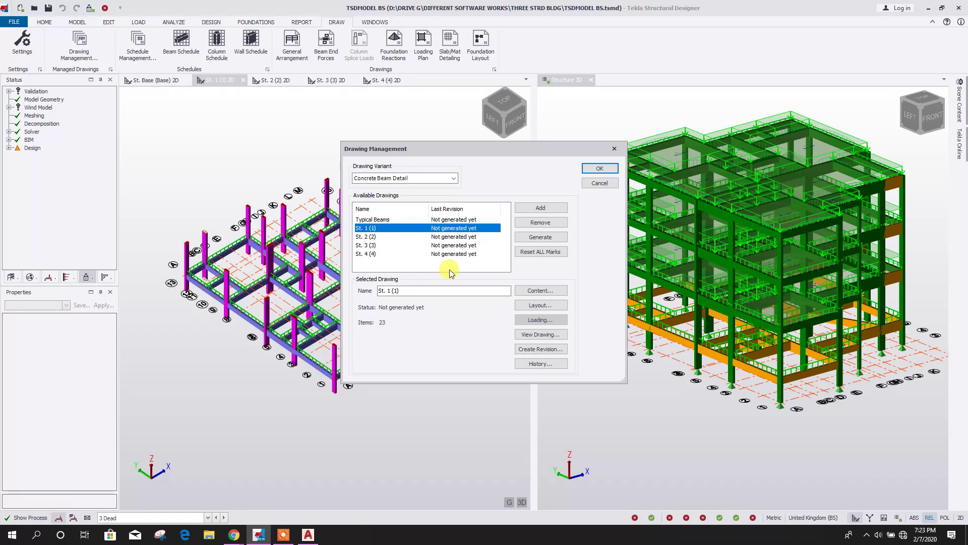
pyautogui.click(539, 335)
pyautogui.click(574, 220)
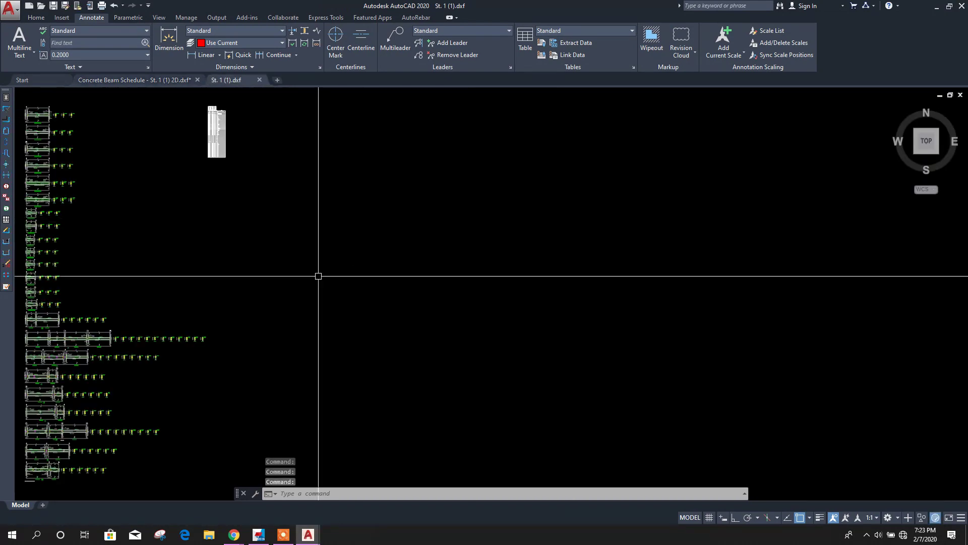
# Step: Inspect the beam elevations, cross-sections and bar quantity tables in the St. 1 (1) detail drawing, and return to Tekla Structural Designer
pyautogui.scroll(10, 253, 129)
pyautogui.scroll(-3, 316, 212)
pyautogui.scroll(3, 316, 202)
pyautogui.scroll(-5, 382, 404)
pyautogui.scroll(4, 376, 393)
pyautogui.scroll(-5, 366, 391)
pyautogui.scroll(4, 357, 357)
pyautogui.scroll(-2, 383, 353)
pyautogui.scroll(-3, 408, 275)
pyautogui.scroll(4, 432, 208)
pyautogui.scroll(-1, 411, 195)
pyautogui.scroll(3, 414, 193)
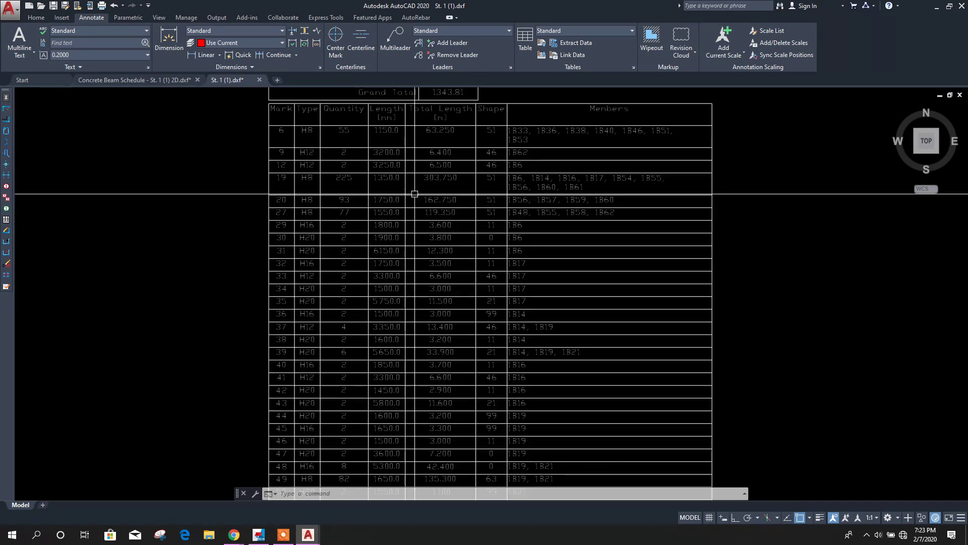
pyautogui.scroll(-5, 393, 214)
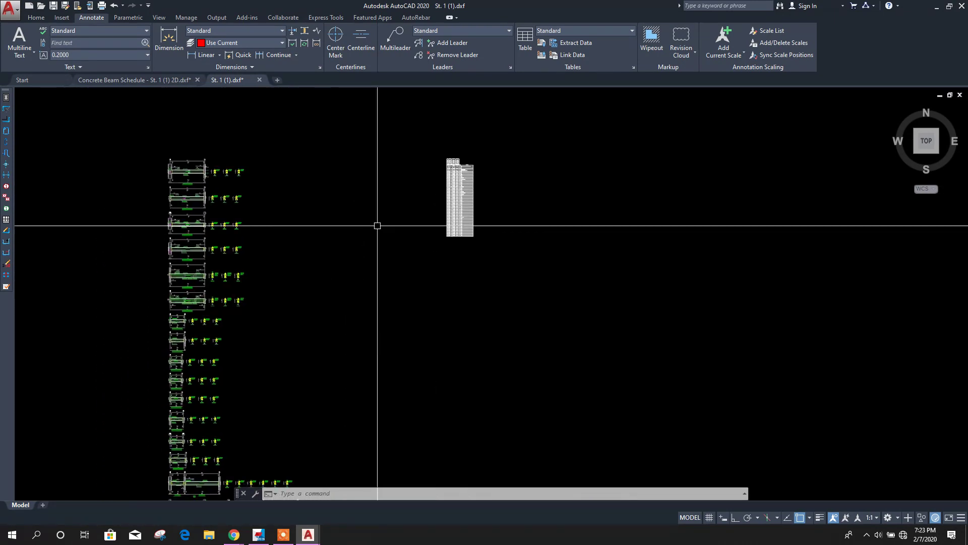
pyautogui.click(937, 6)
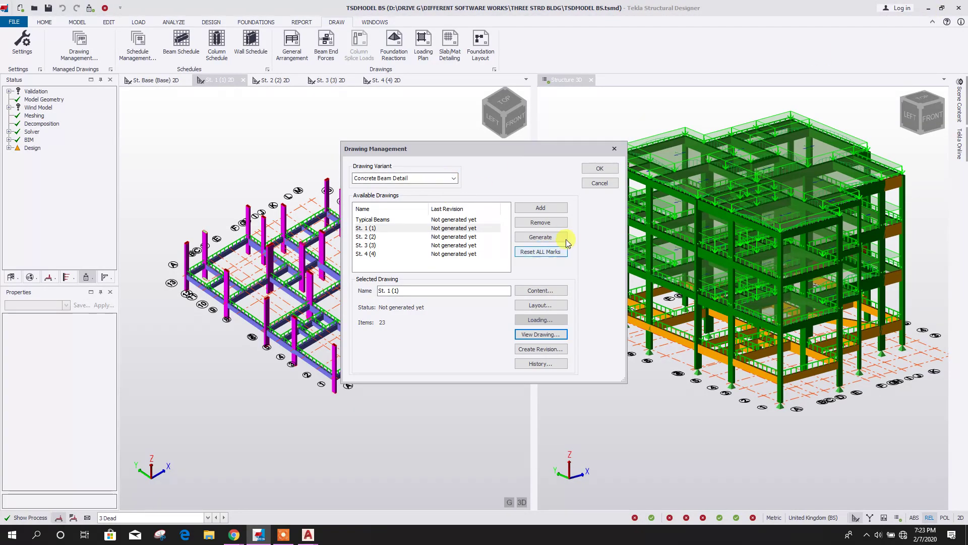
# Step: Generate the Concrete Beam Detail drawing of level St. 2 (2) as a DXF with the Beam Detail layers at 1:25 scale
pyautogui.click(382, 237)
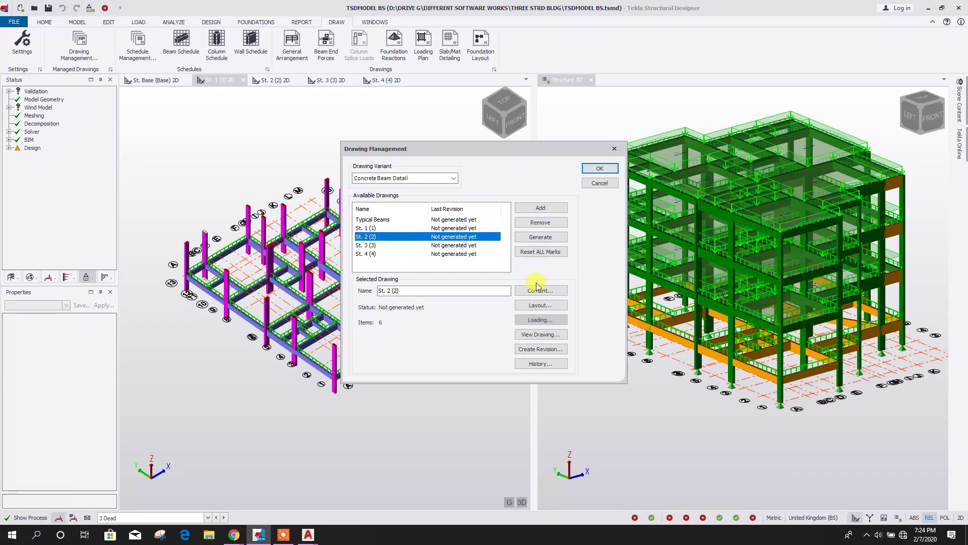
pyautogui.click(543, 334)
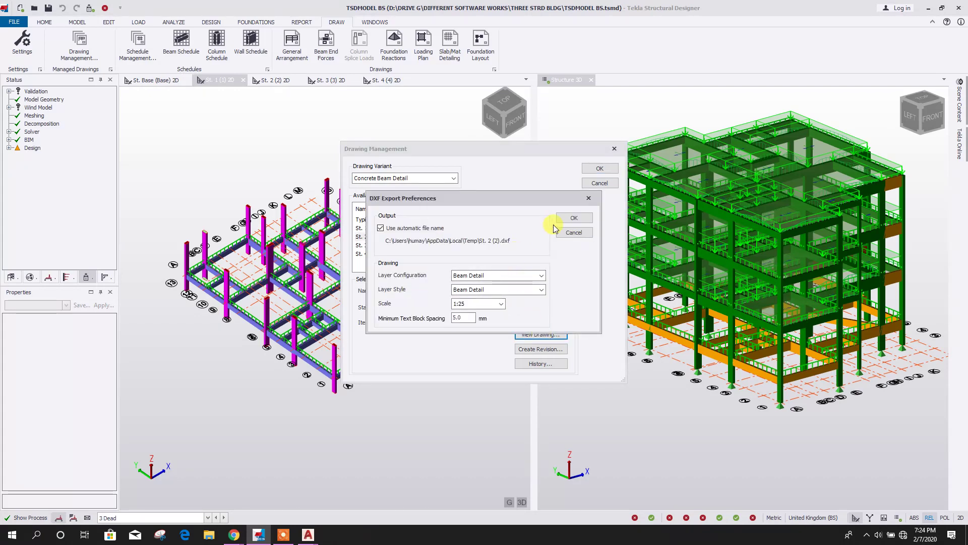
pyautogui.click(574, 218)
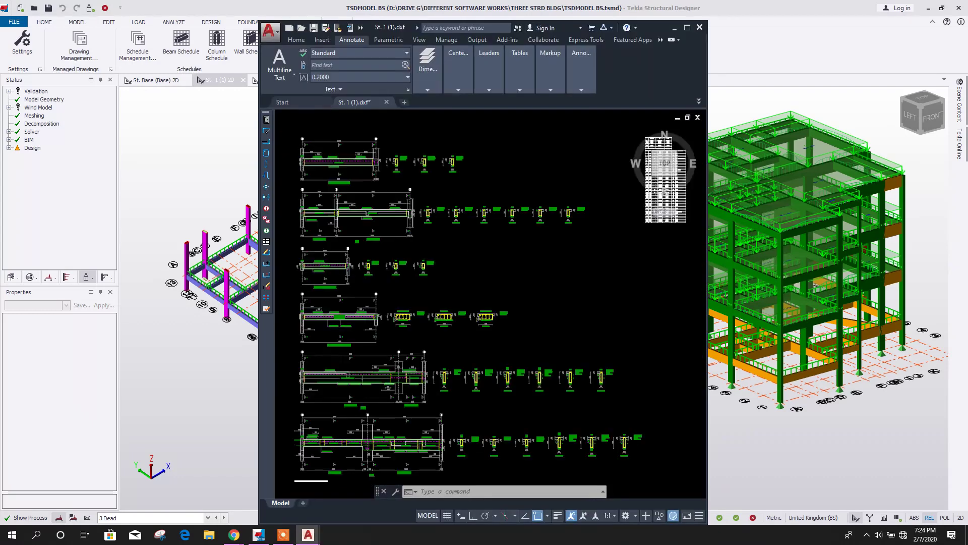
# Step: Inspect the beam elevations and cross-sections in the St. 2 (2) detail drawing, and close AutoCAD with all its open drawings
pyautogui.scroll(6, 421, 224)
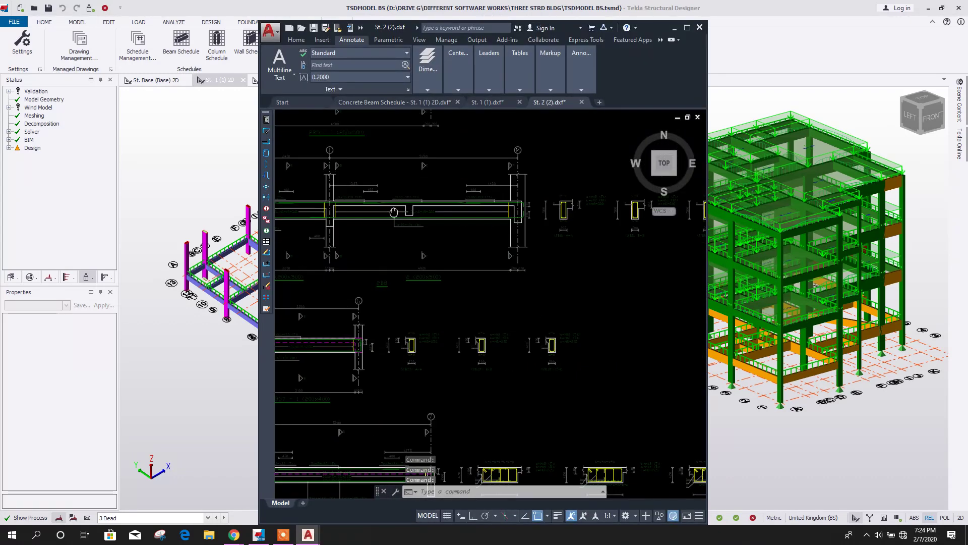
pyautogui.scroll(-6, 409, 246)
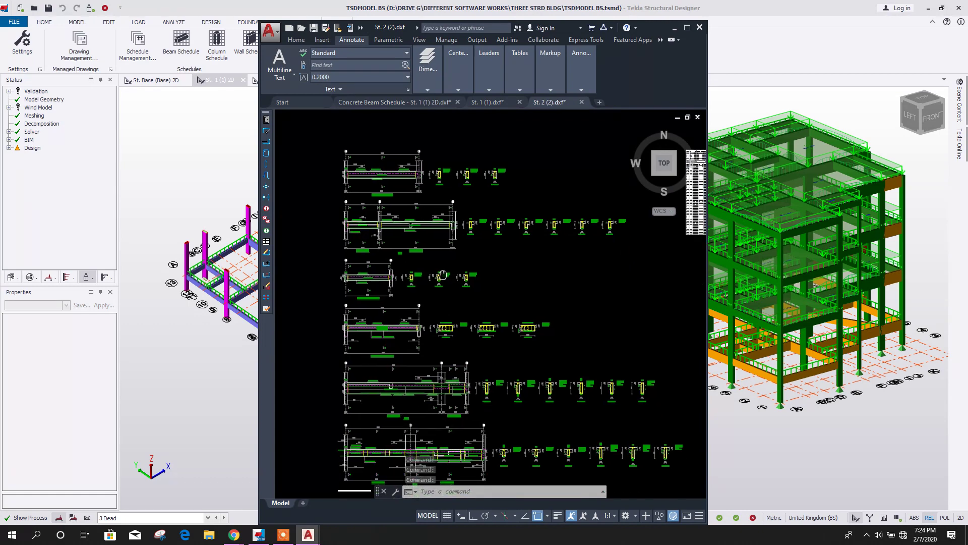
pyautogui.scroll(3, 439, 333)
pyautogui.scroll(-8, 435, 336)
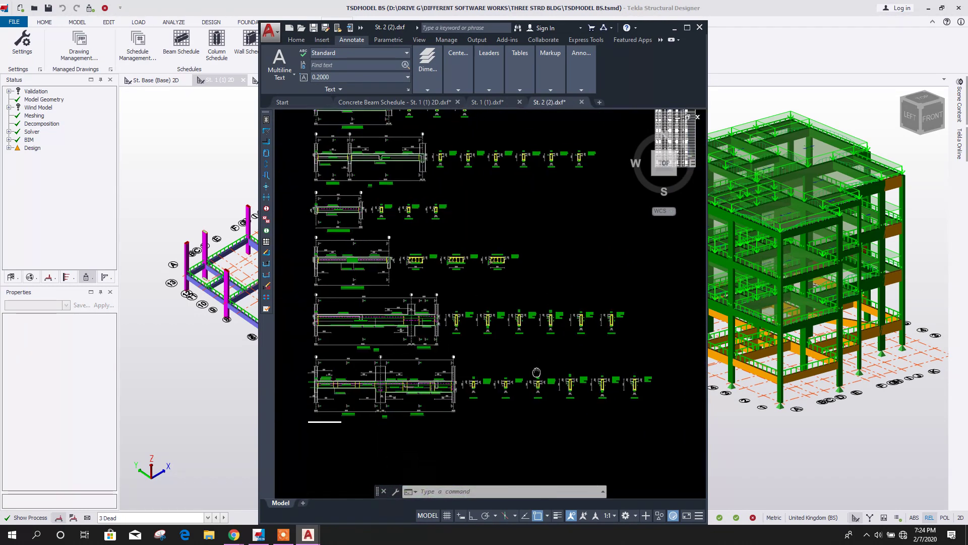
pyautogui.scroll(6, 413, 245)
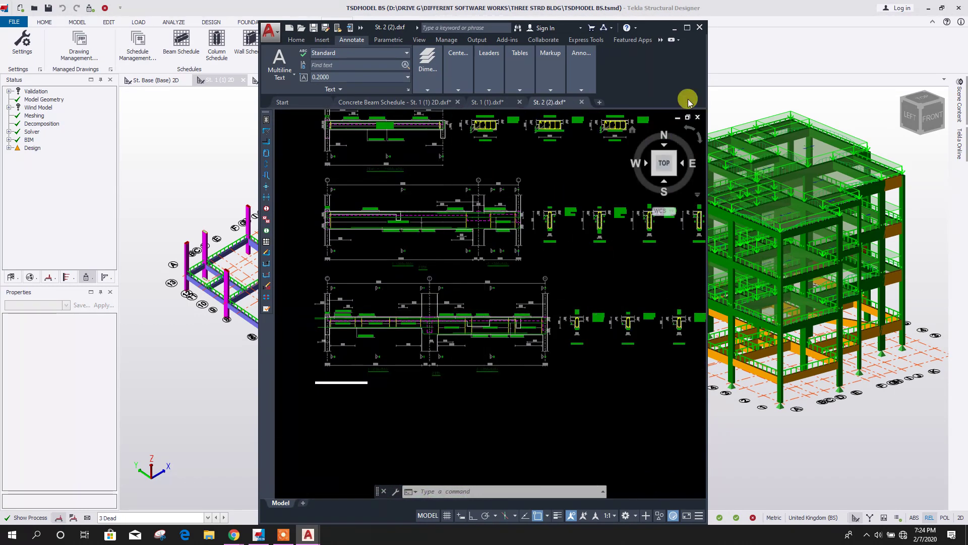
pyautogui.click(699, 28)
pyautogui.click(510, 300)
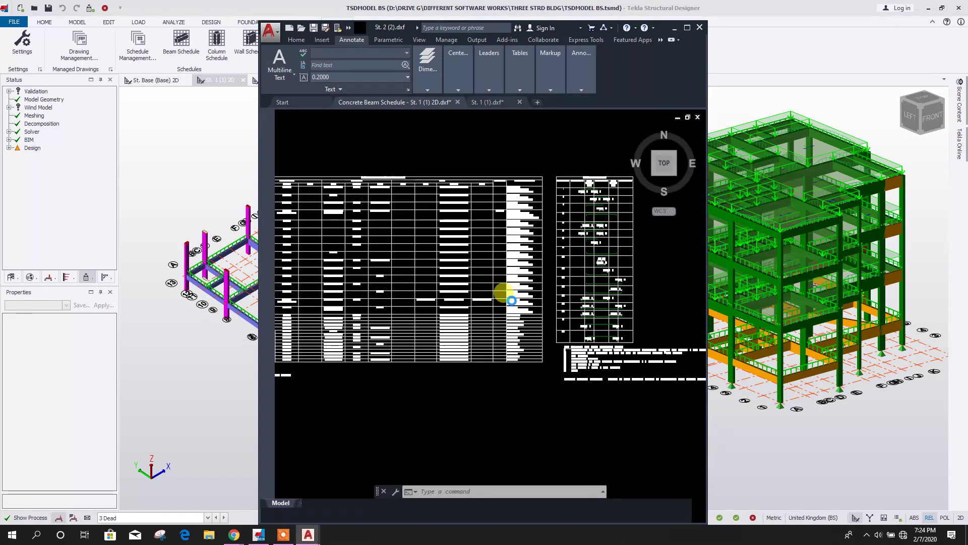
pyautogui.click(507, 300)
pyautogui.click(507, 300)
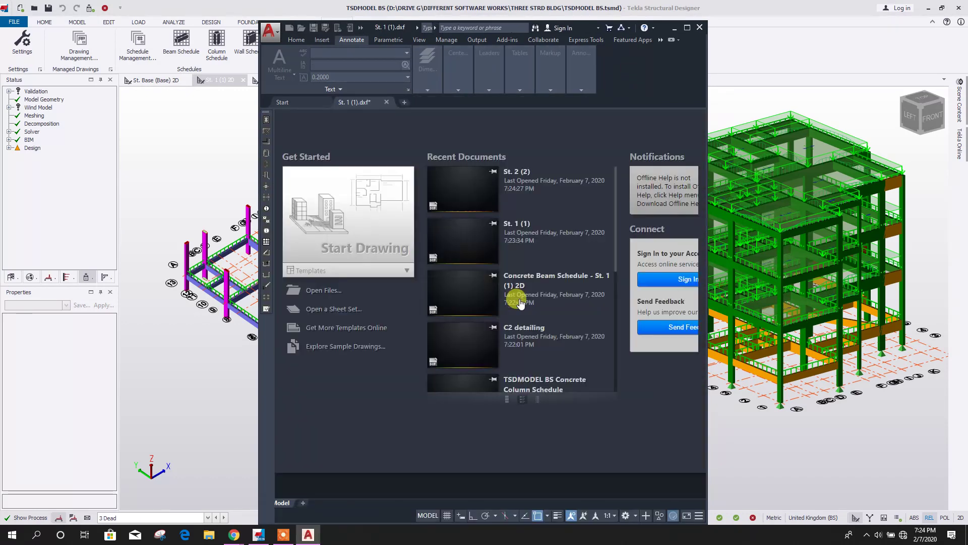
# Step: Leave drawing management and review the design status of the members in the 3D structure view
pyautogui.click(615, 148)
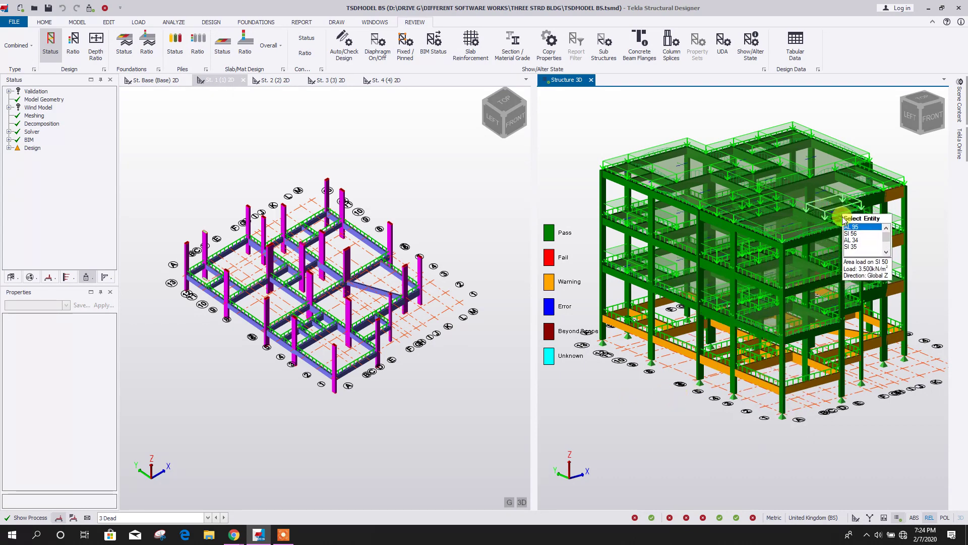
pyautogui.scroll(-2, 651, 368)
pyautogui.scroll(2, 629, 182)
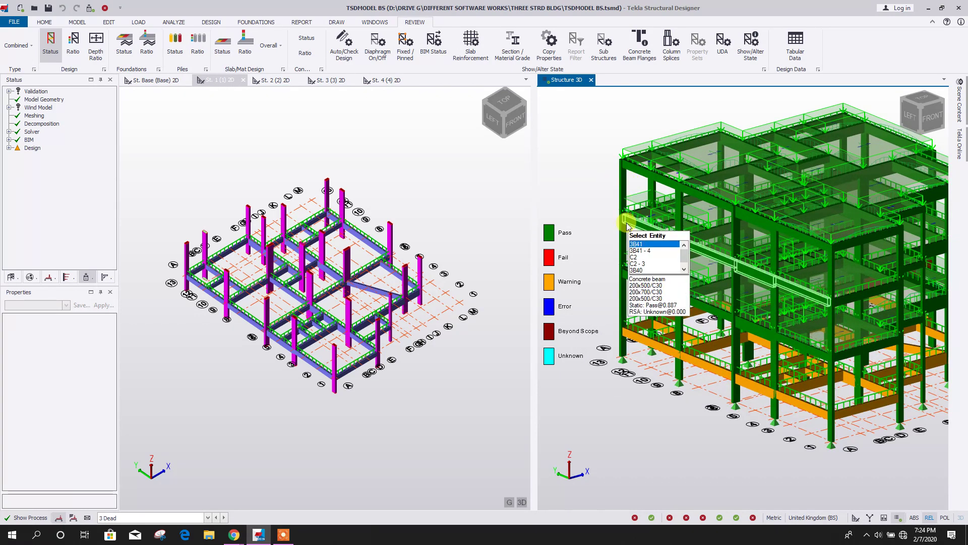
pyautogui.scroll(-2, 580, 171)
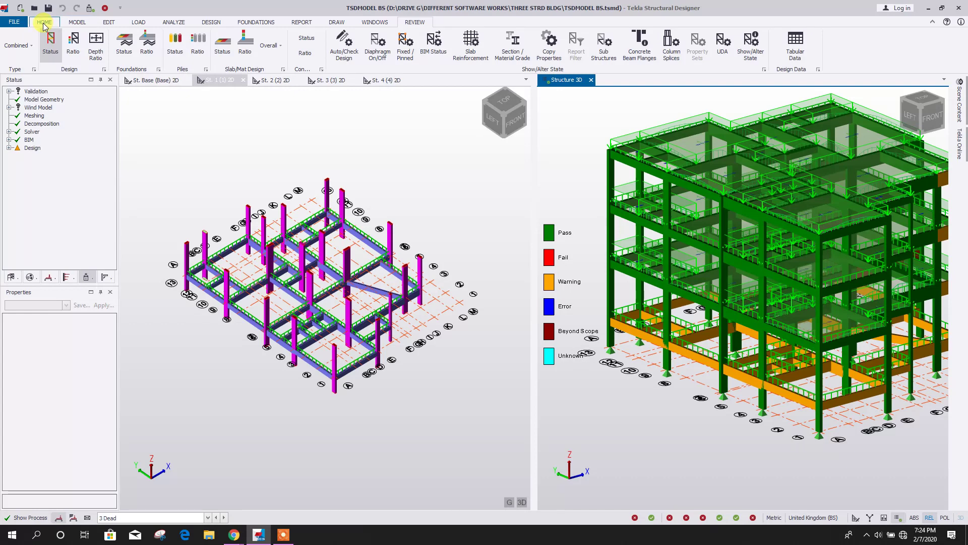
# Step: Open the recent model TSDMODEL.tsmd in place of the British Standards model
pyautogui.click(15, 21)
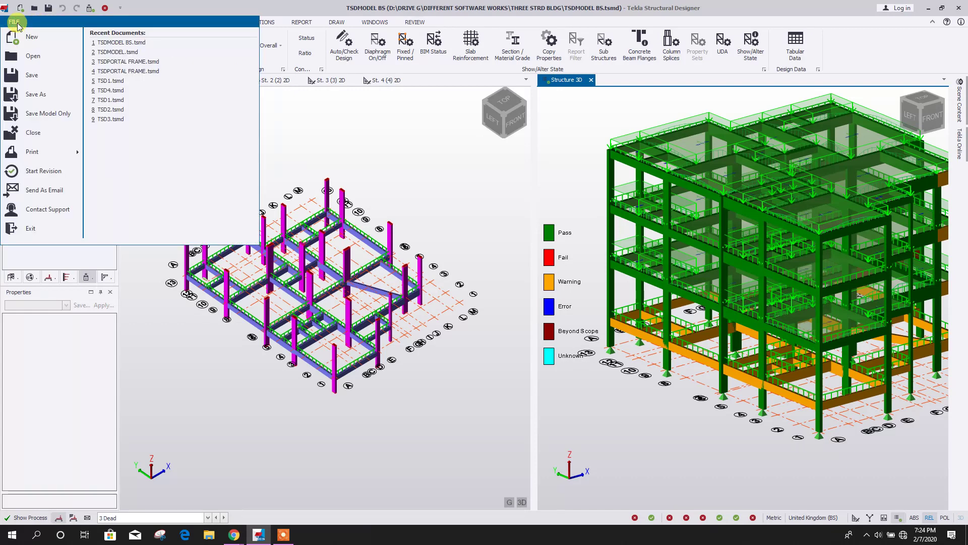
pyautogui.click(128, 53)
pyautogui.click(475, 303)
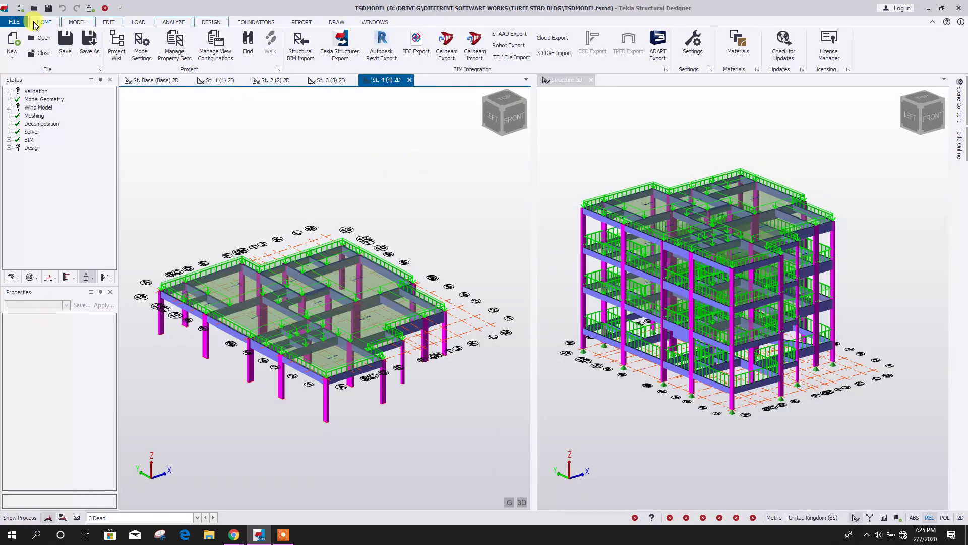
# Step: Save a copy of the model as TSDMODEL IS.tsmd in the THREE STRD BLDG folder
pyautogui.click(15, 22)
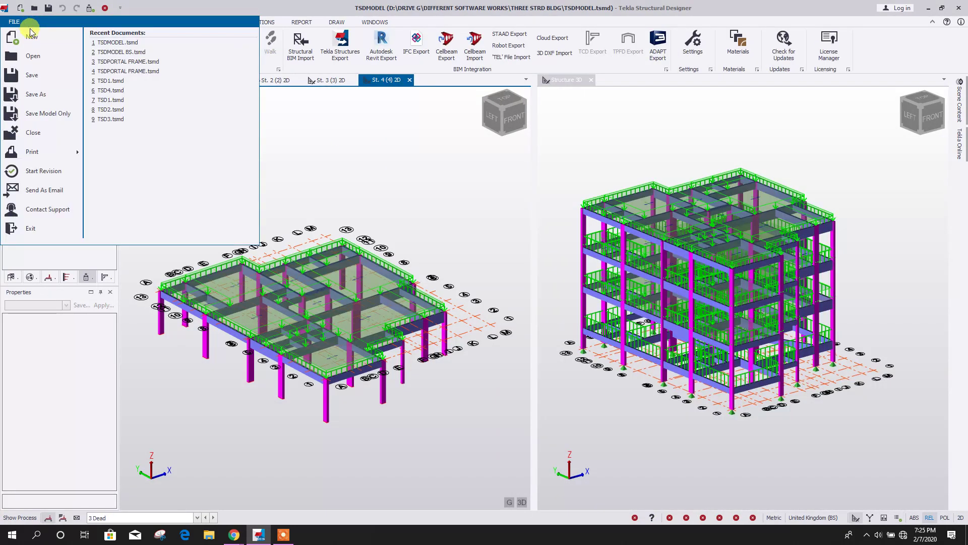
pyautogui.click(31, 95)
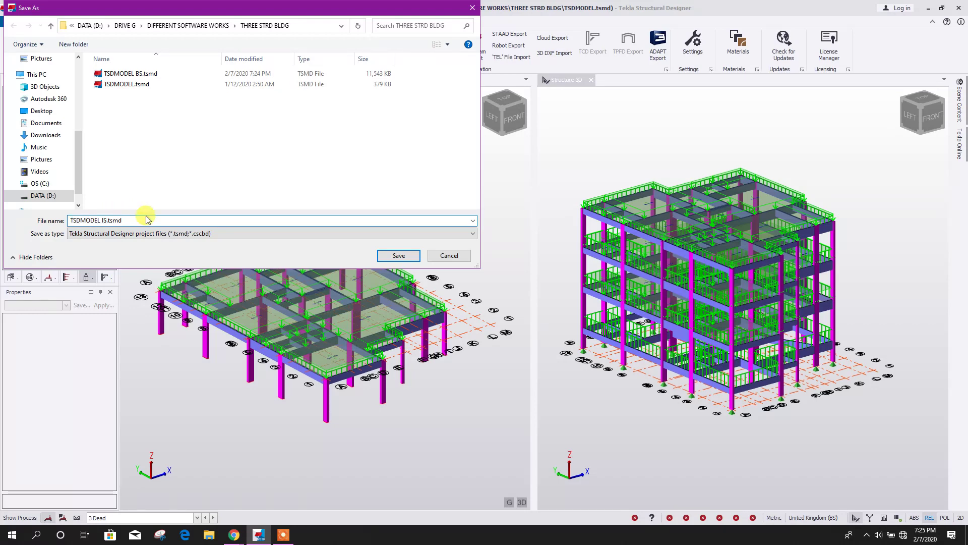
pyautogui.click(396, 256)
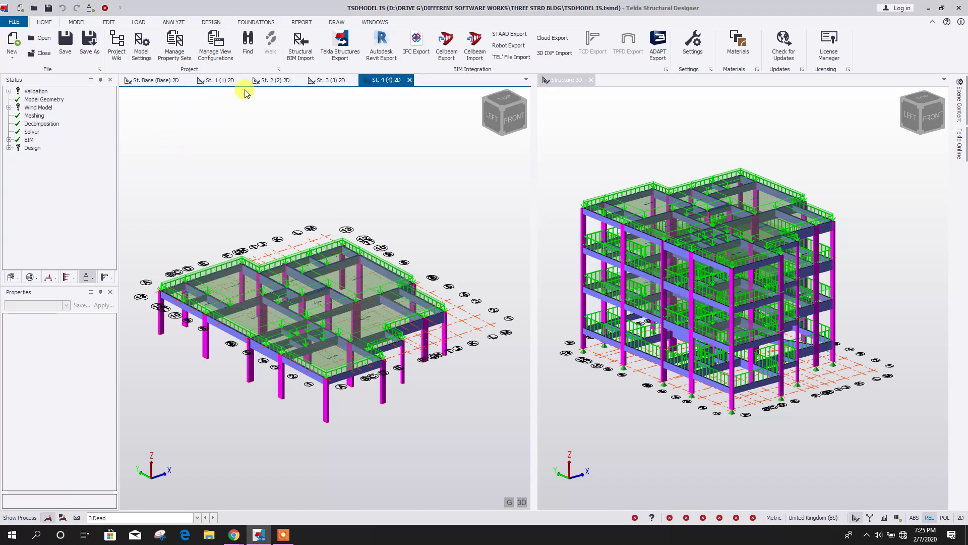
# Step: Check the list of design load combinations in the loading settings without changing anything
pyautogui.click(138, 22)
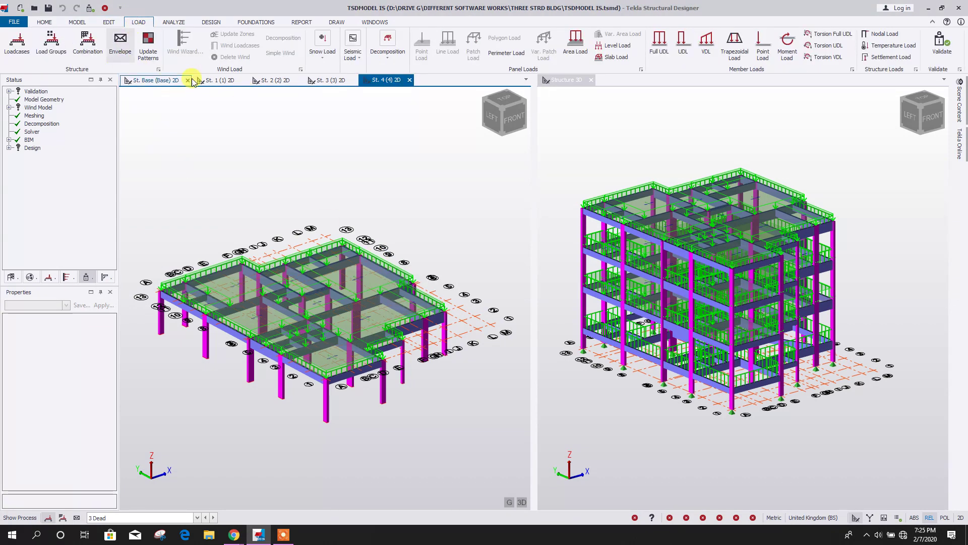
pyautogui.click(96, 52)
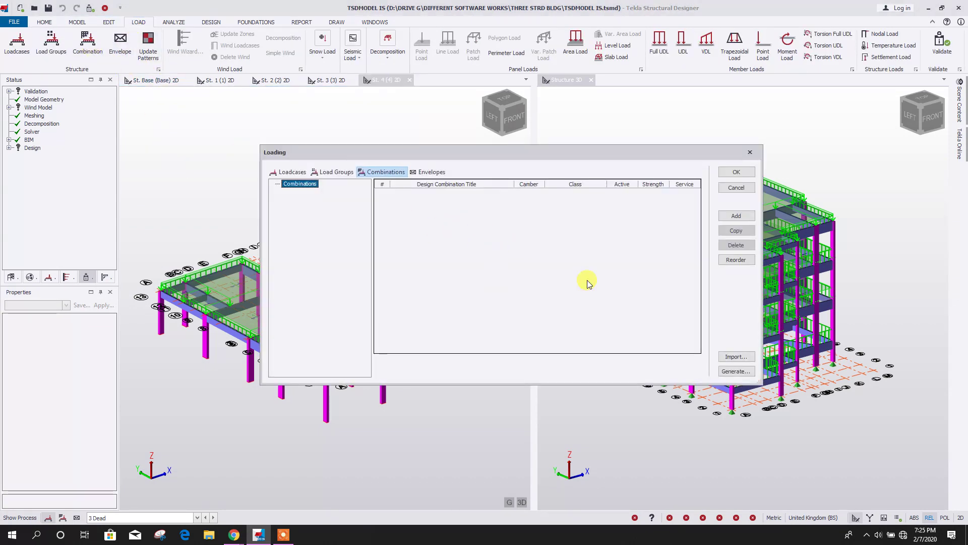
pyautogui.click(750, 151)
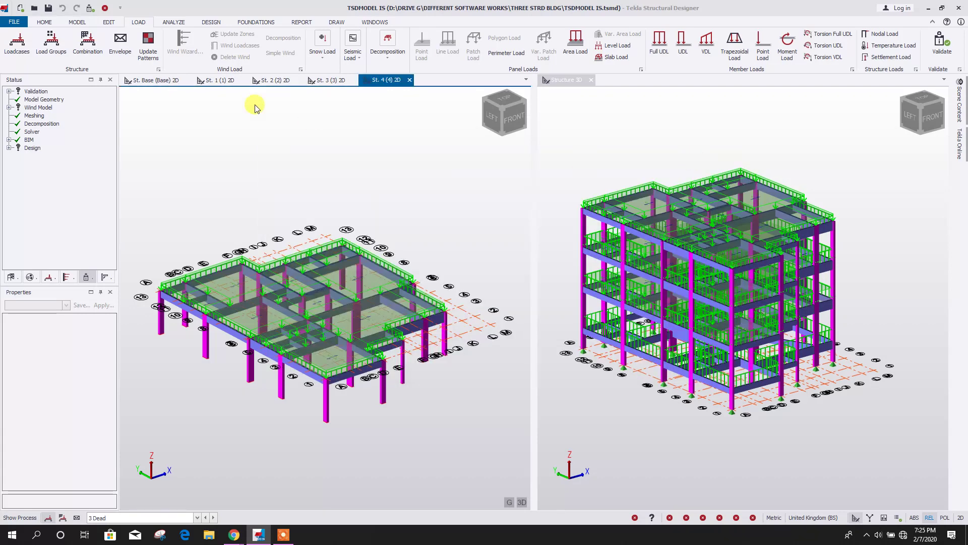
# Step: Set the model's head code to India and check the resistance codes it assigns
pyautogui.click(56, 22)
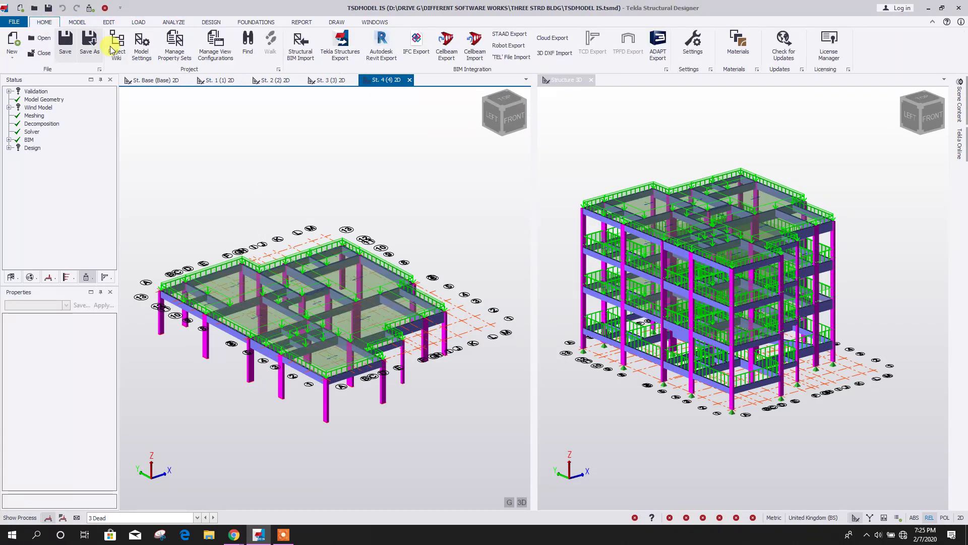
pyautogui.click(142, 44)
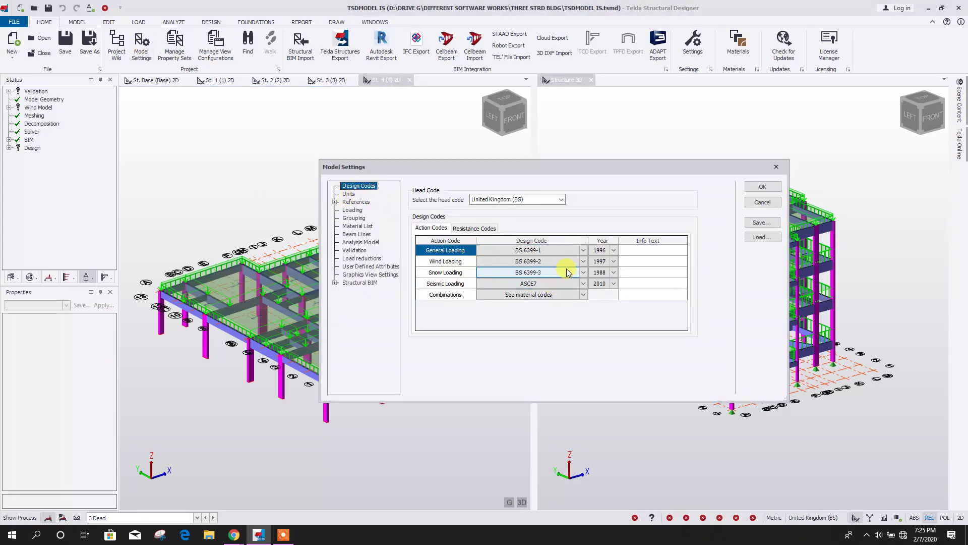
pyautogui.click(529, 201)
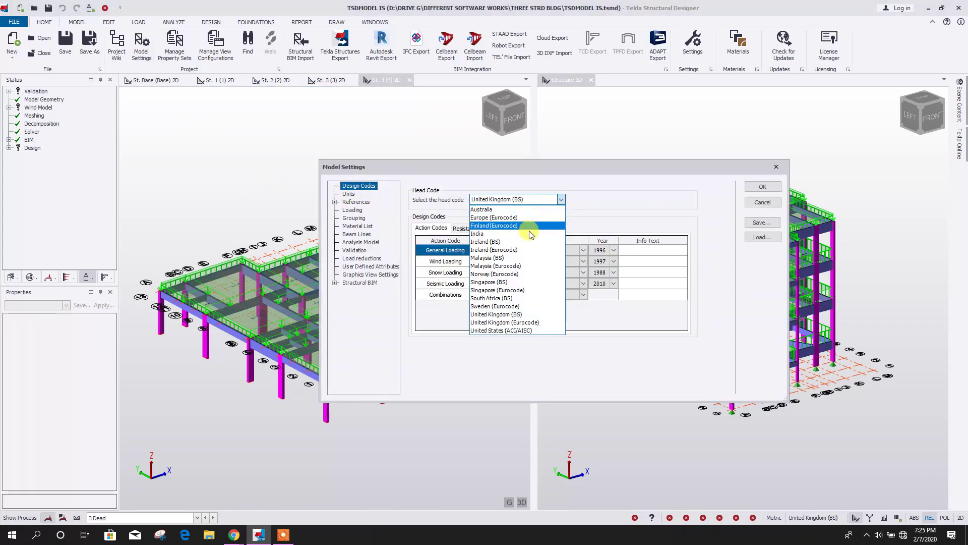
pyautogui.click(497, 233)
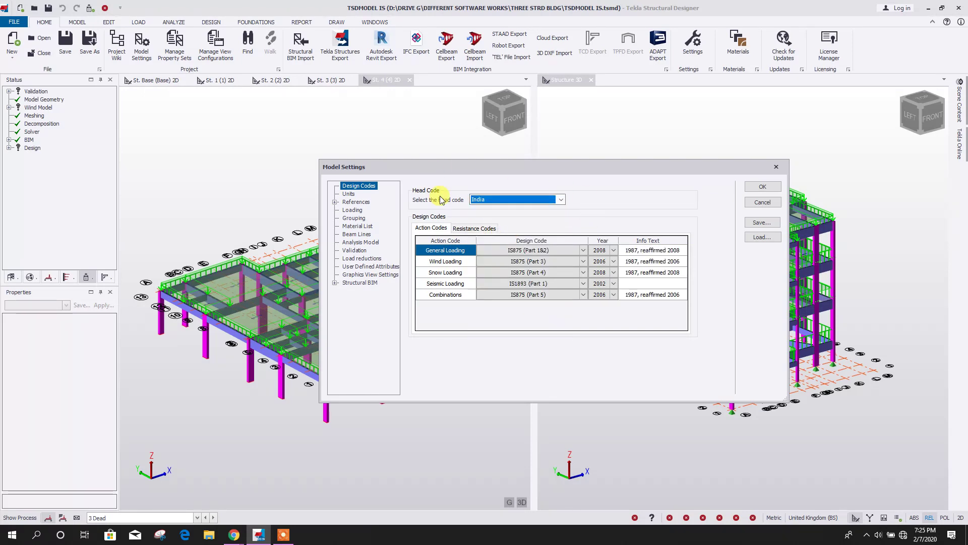
pyautogui.click(477, 229)
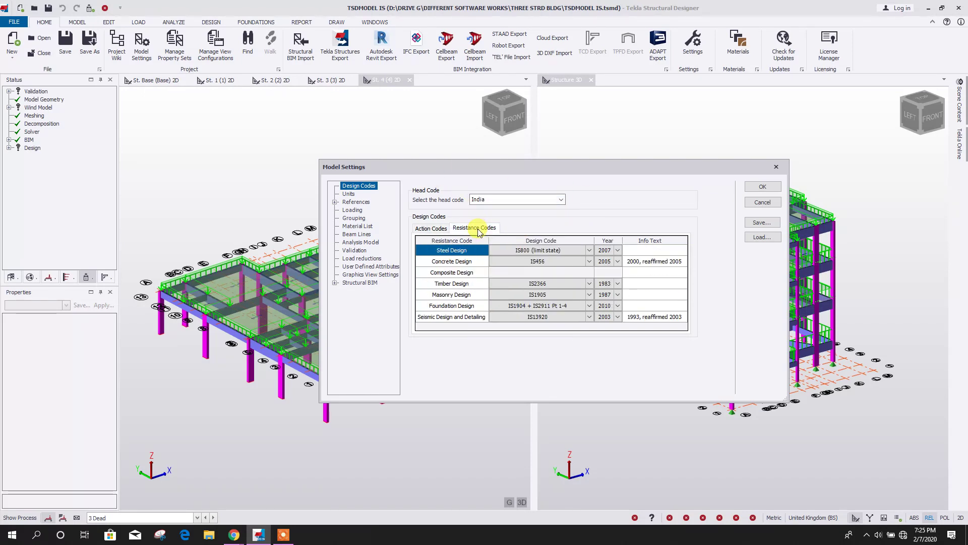
pyautogui.click(760, 187)
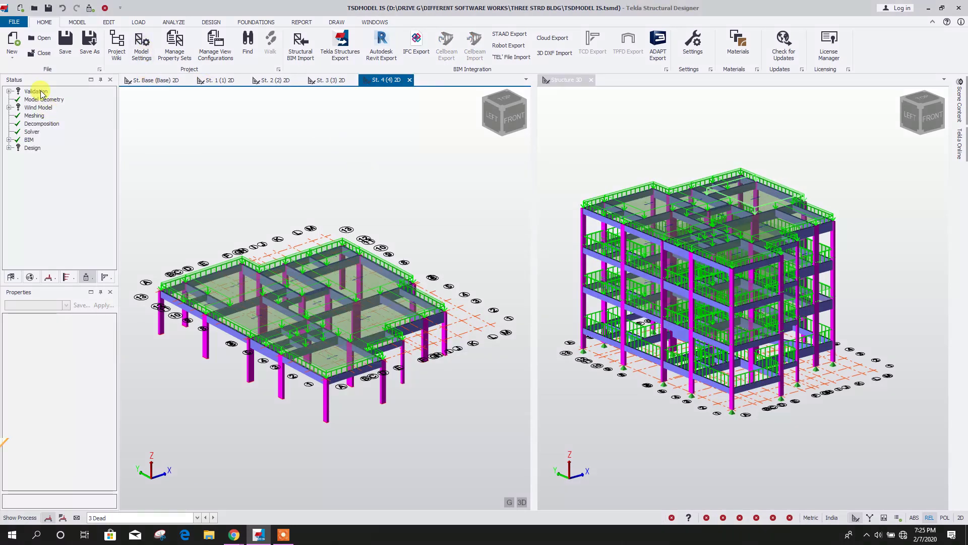
# Step: Validate the model and check the validation status of its model, analysis and design items
pyautogui.click(77, 22)
pyautogui.click(921, 57)
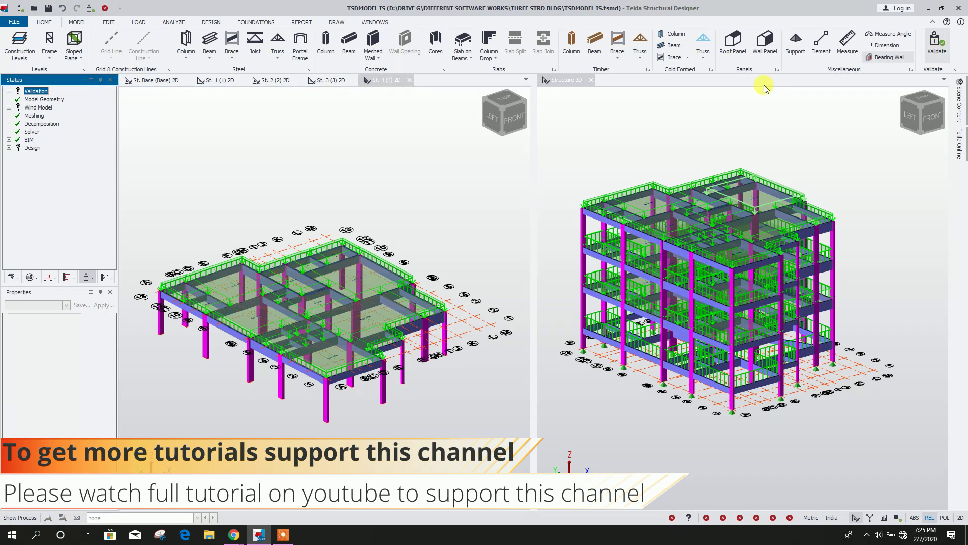
pyautogui.click(138, 23)
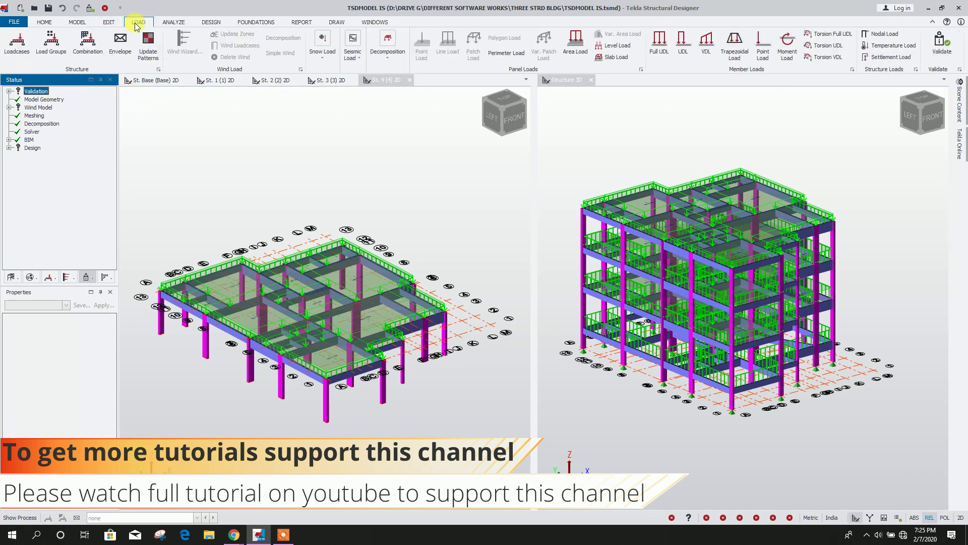
pyautogui.click(939, 50)
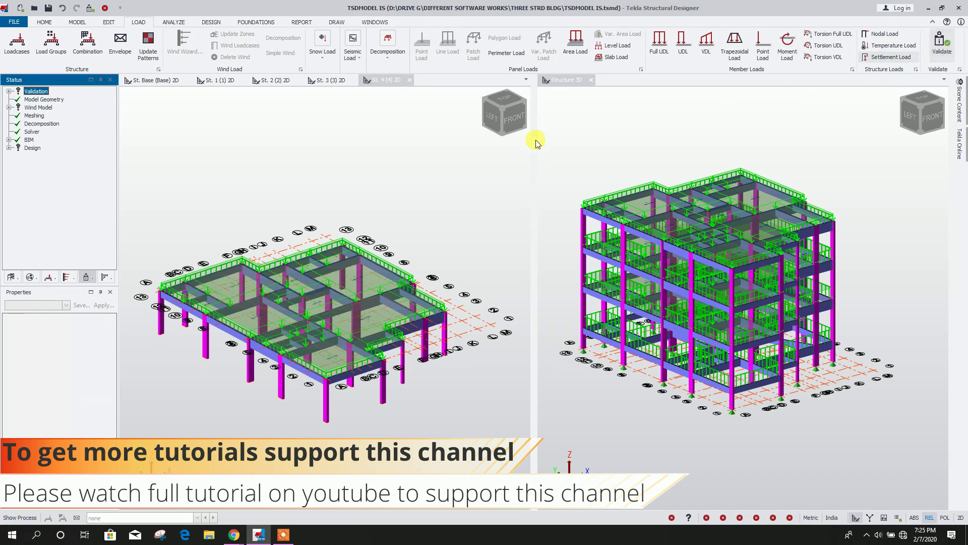
pyautogui.click(9, 92)
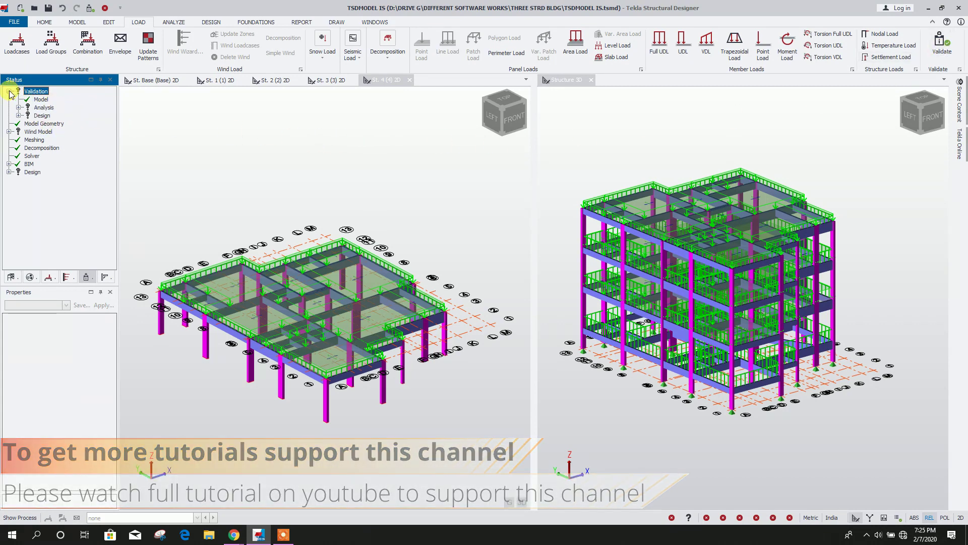
pyautogui.click(9, 91)
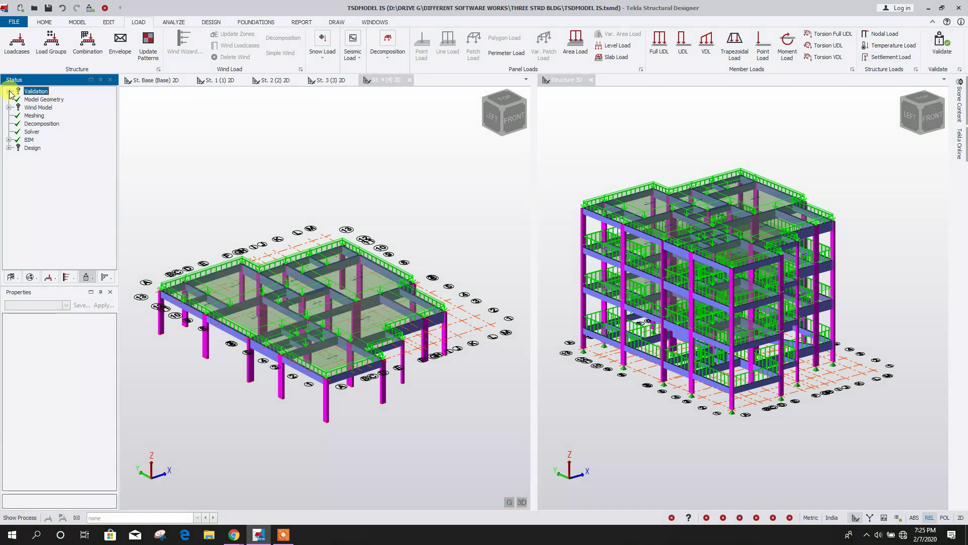
# Step: Run the static analysis for the whole model and switch to the 3D structure view
pyautogui.click(174, 22)
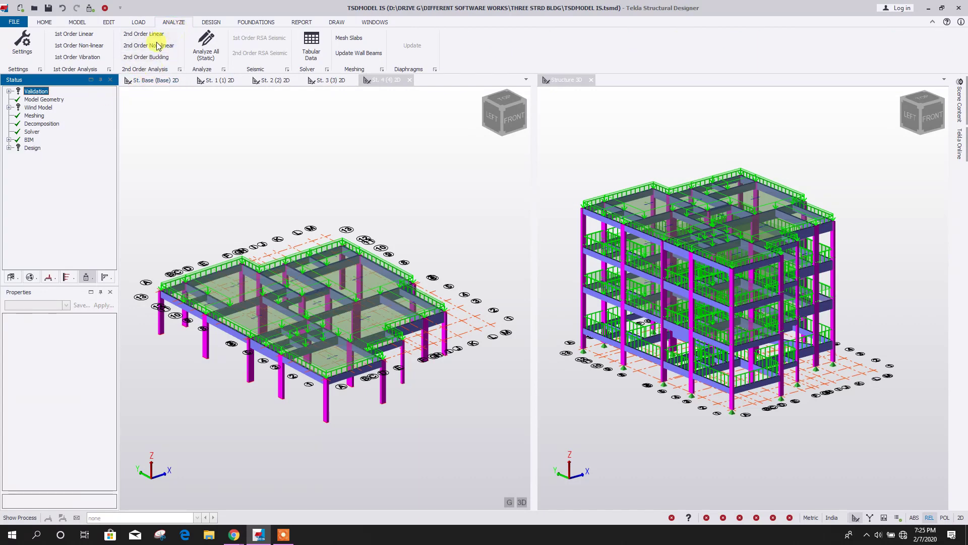
pyautogui.click(206, 48)
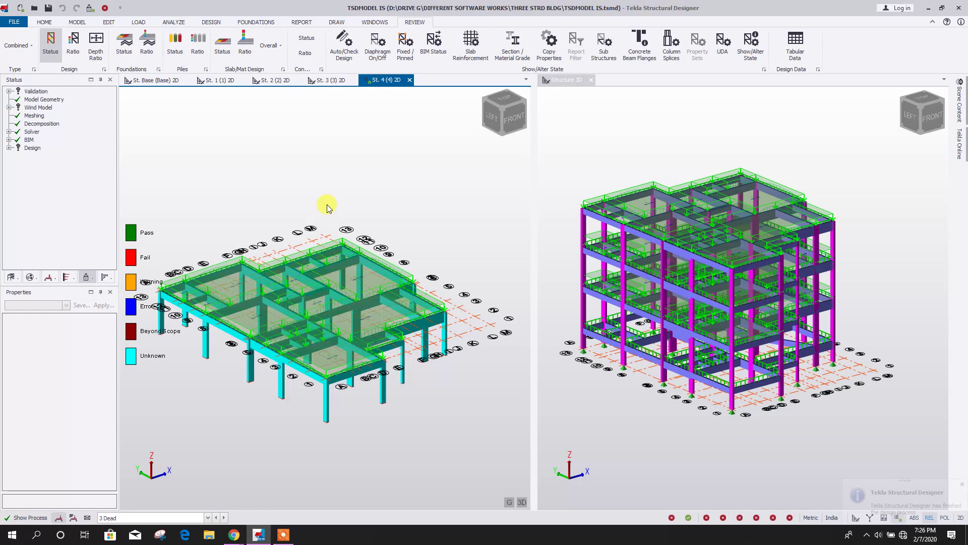
pyautogui.click(576, 145)
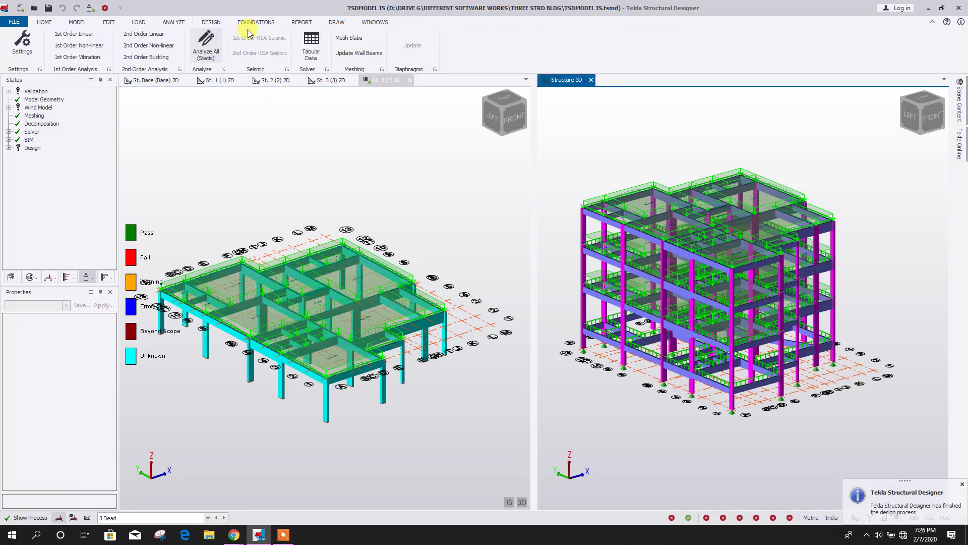
# Step: Try to run the concrete gravity design
pyautogui.click(211, 22)
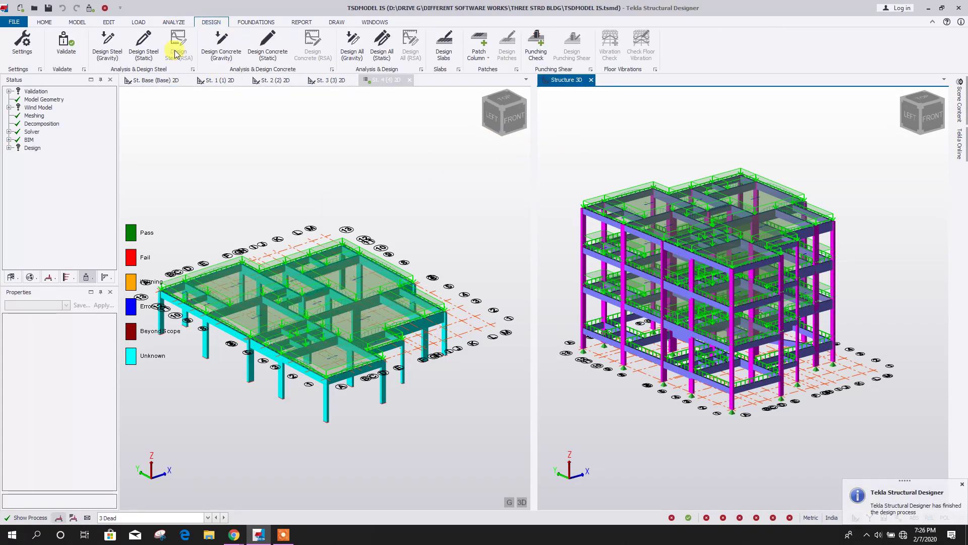
pyautogui.click(222, 56)
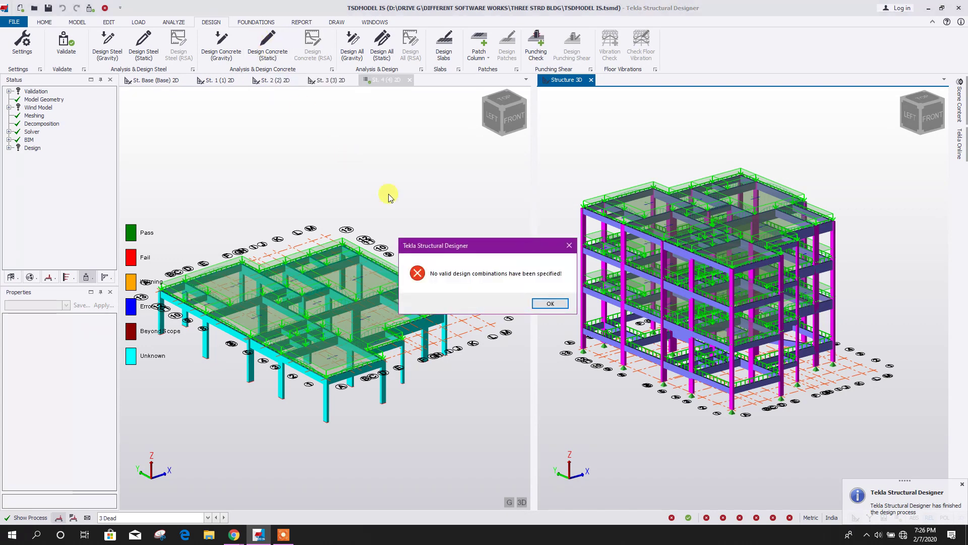
pyautogui.click(549, 304)
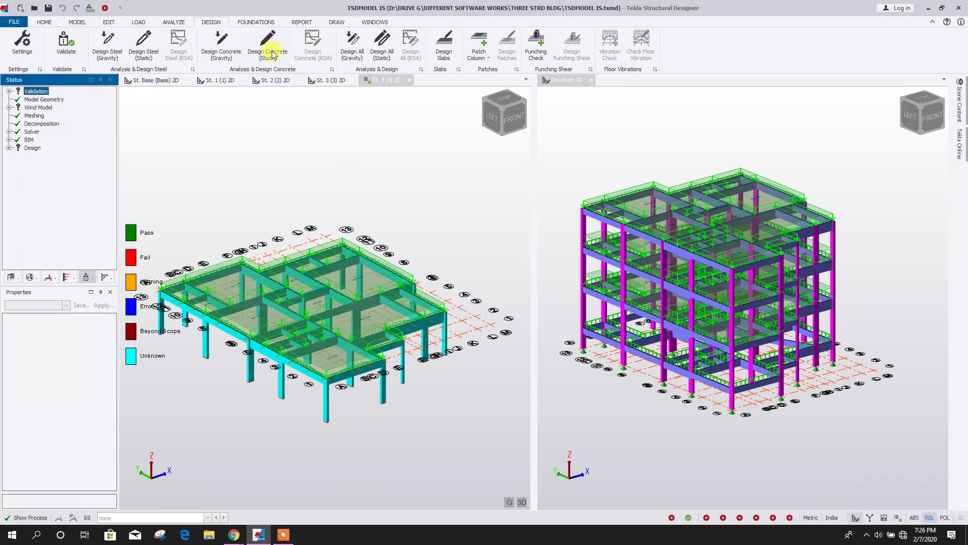
# Step: Generate the Final-scenario design combinations 1.5D+1.5L+1.5Lr and D+L+Lr with the combination generator, replacing all previously generated ones
pyautogui.click(139, 22)
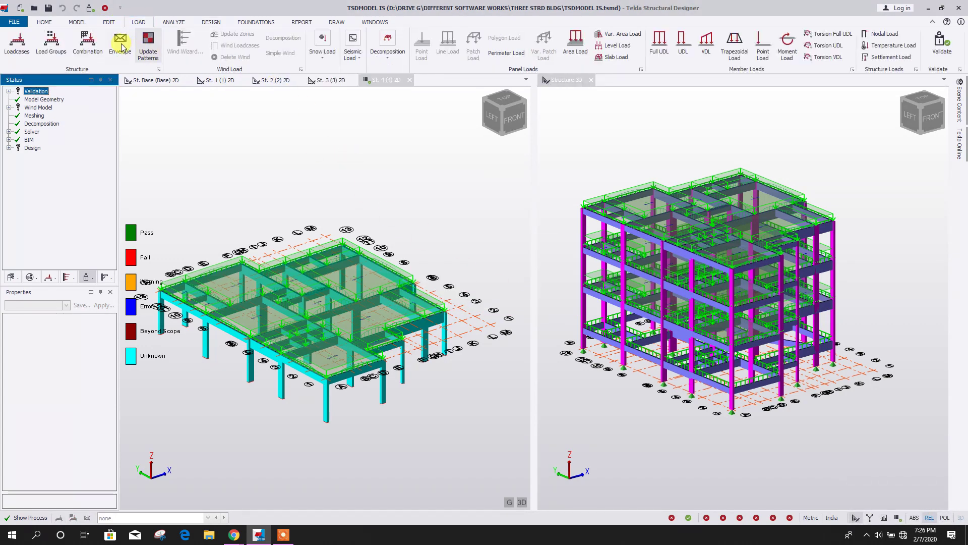
pyautogui.click(87, 40)
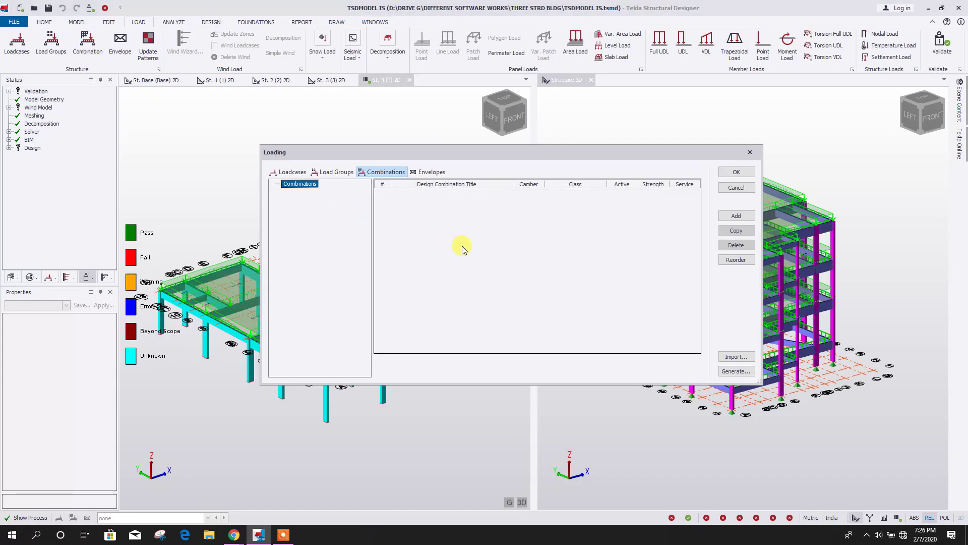
pyautogui.click(738, 371)
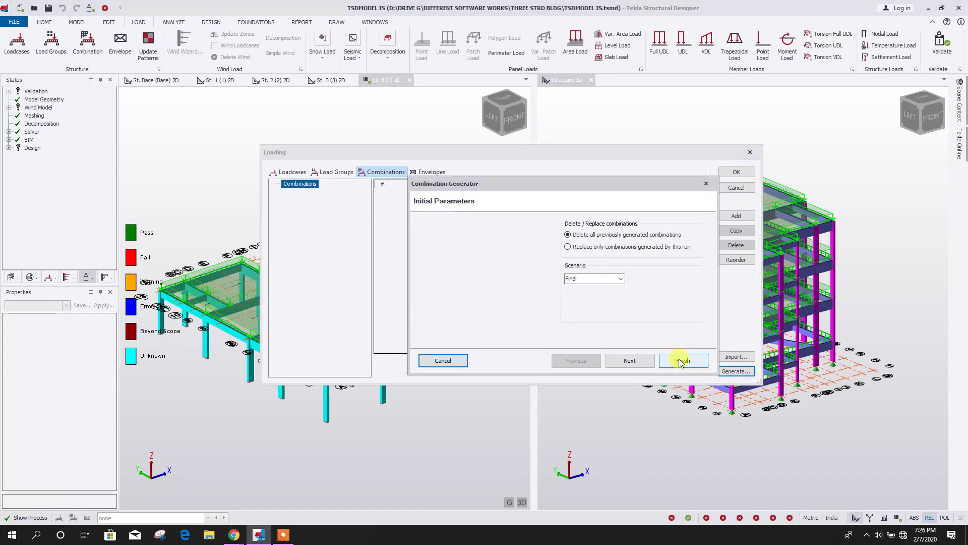
pyautogui.click(647, 362)
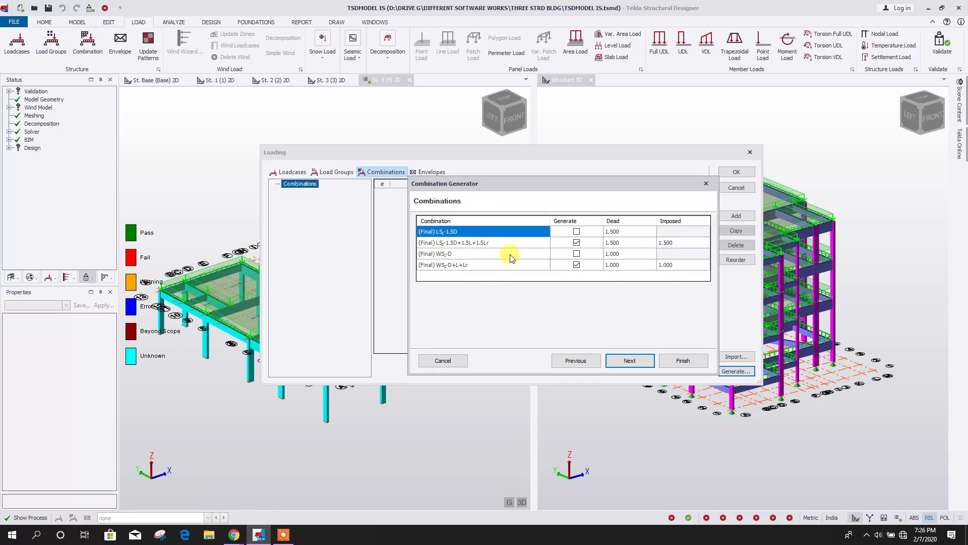
pyautogui.click(673, 361)
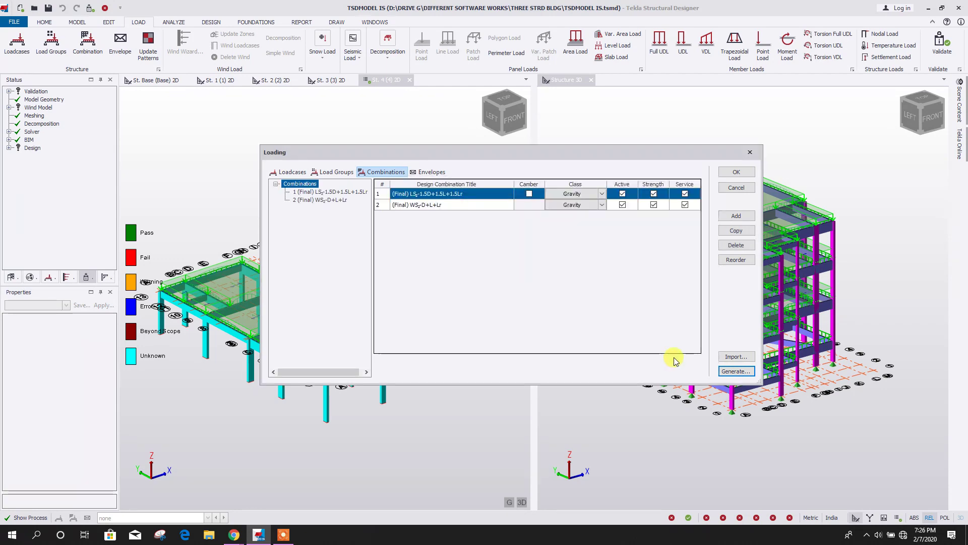
pyautogui.click(735, 172)
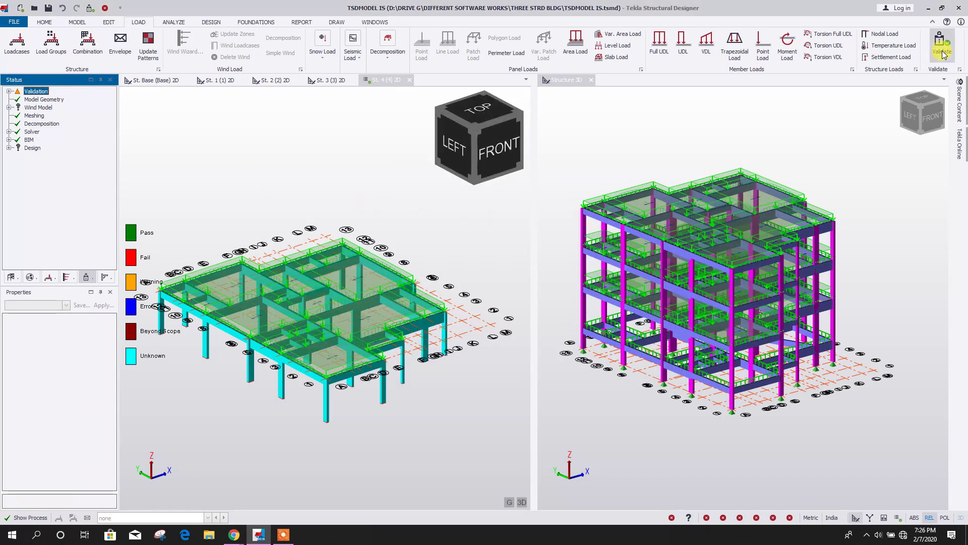
# Step: Run the static concrete design for the whole building
pyautogui.click(407, 168)
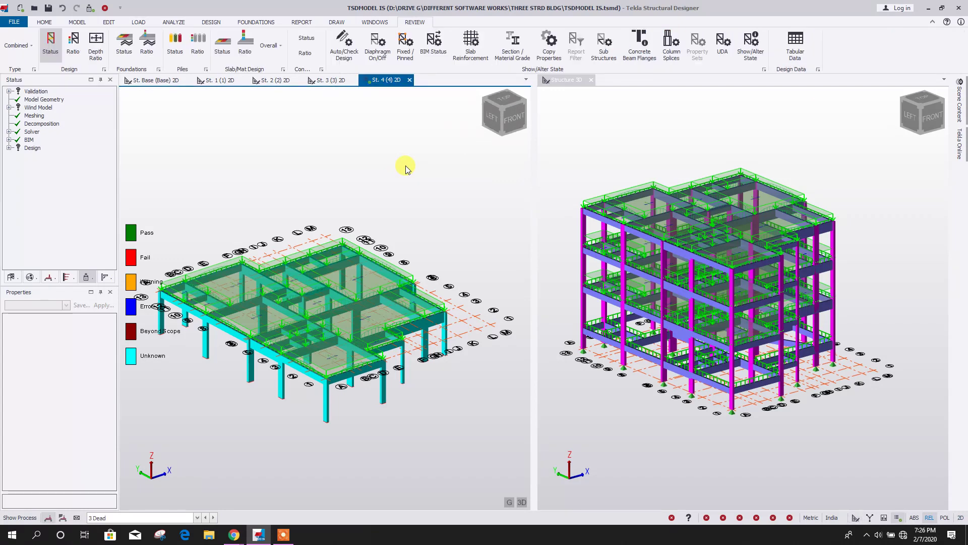
pyautogui.click(210, 22)
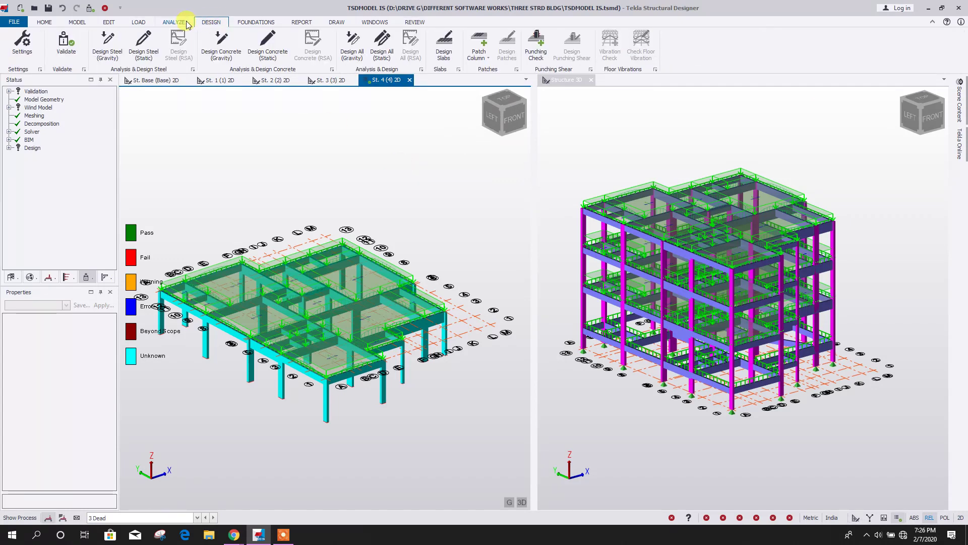
pyautogui.click(268, 43)
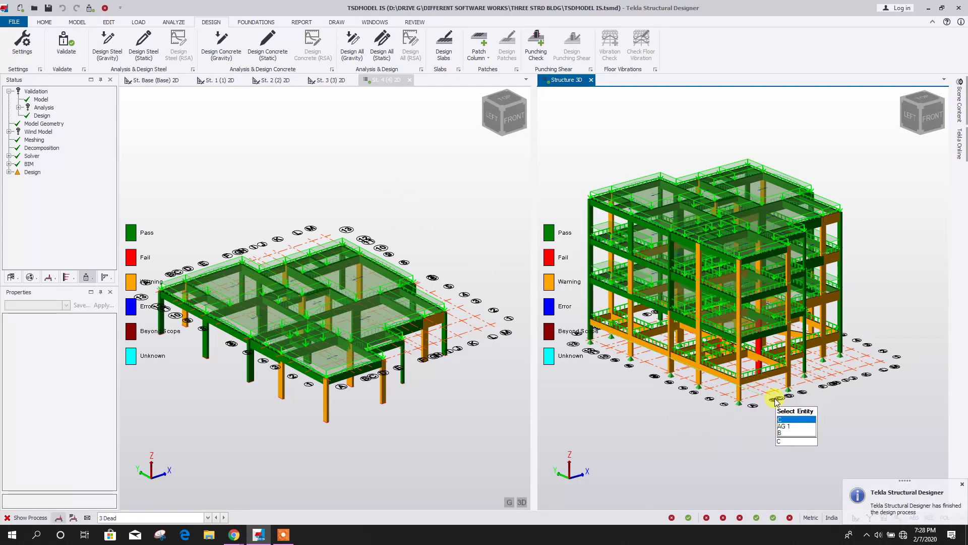
# Step: Create a member report for the failing 200x600 concrete column C18 from the 3D structure view
pyautogui.moveTo(762, 442); pyautogui.dragTo(677, 402, button='middle')
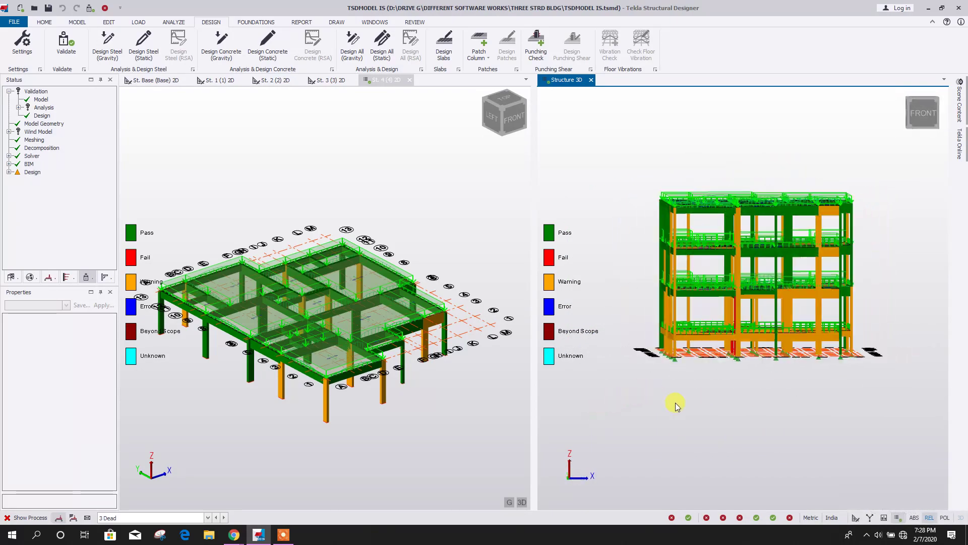
pyautogui.scroll(3, 677, 402)
pyautogui.scroll(3, 772, 403)
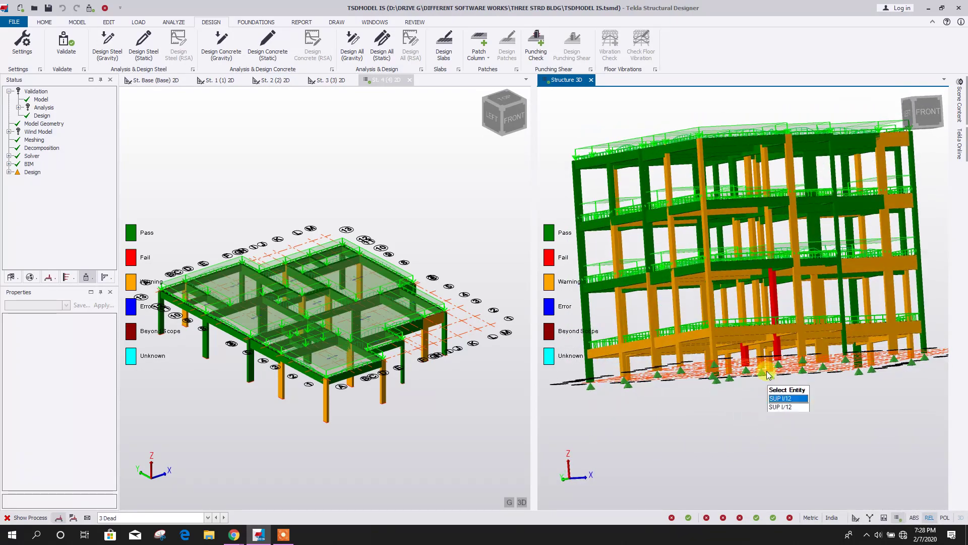
pyautogui.scroll(4, 740, 368)
pyautogui.moveTo(740, 368); pyautogui.dragTo(813, 432, button='middle')
pyautogui.scroll(3, 746, 346)
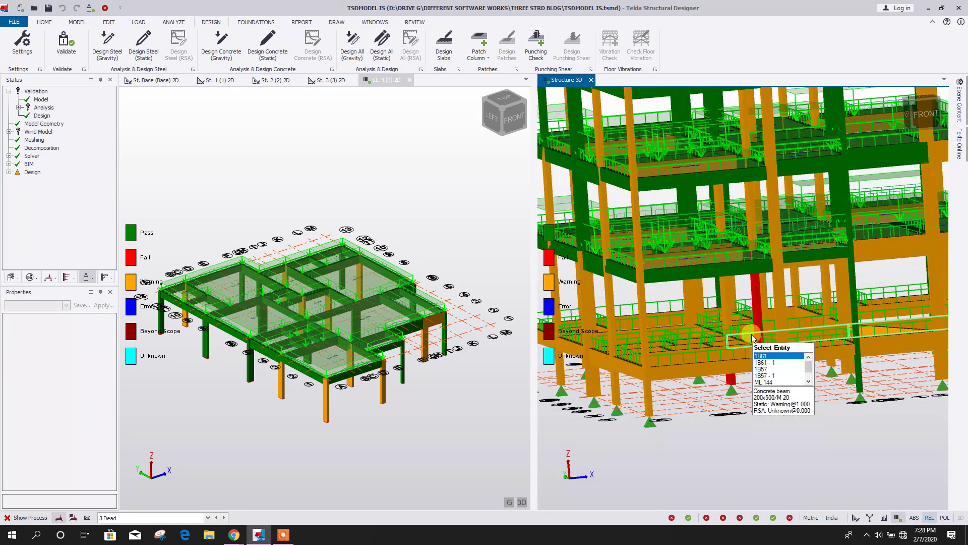
pyautogui.click(755, 299)
pyautogui.rightClick(755, 299)
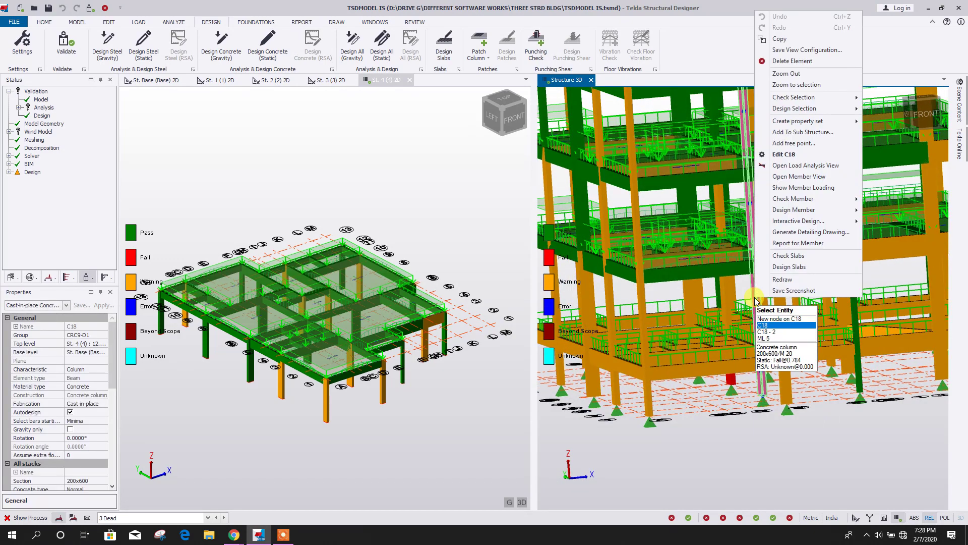
pyautogui.click(813, 246)
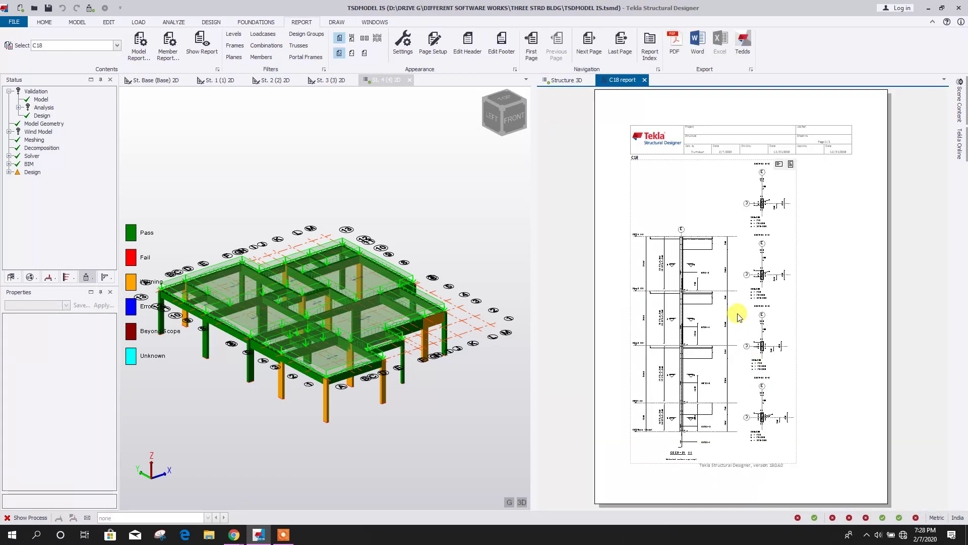
# Step: Export the C18 member report to PDF and examine its longitudinal bars and ties summaries
pyautogui.click(675, 43)
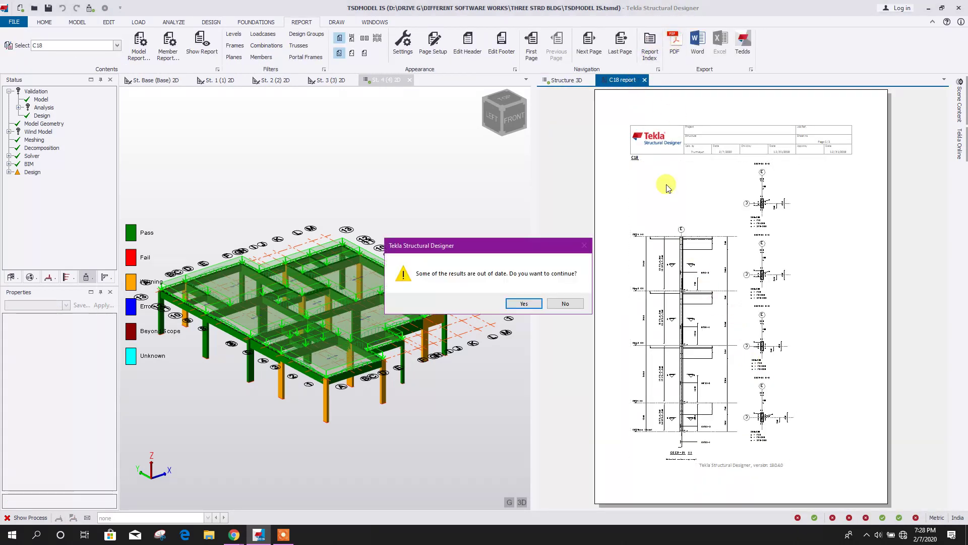
pyautogui.click(521, 305)
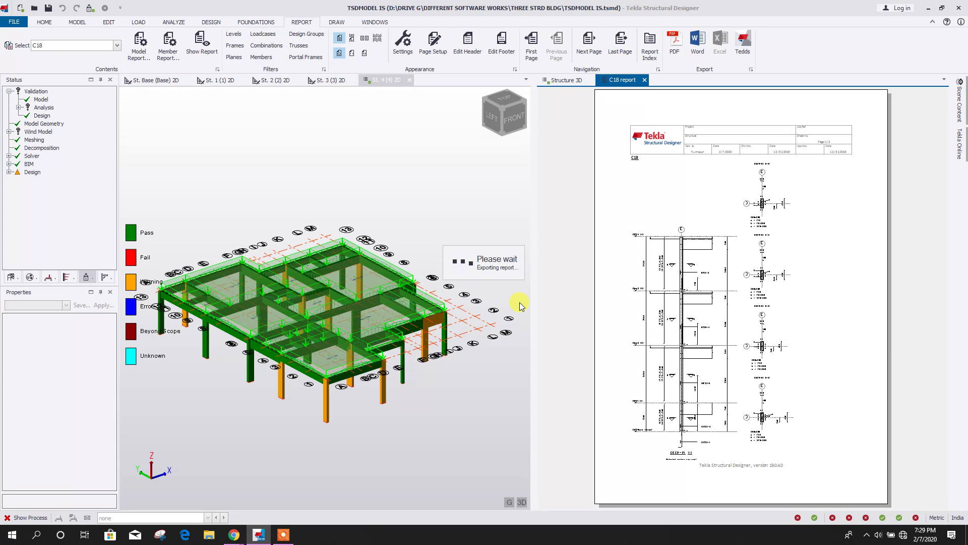
pyautogui.scroll(-8, 519, 301)
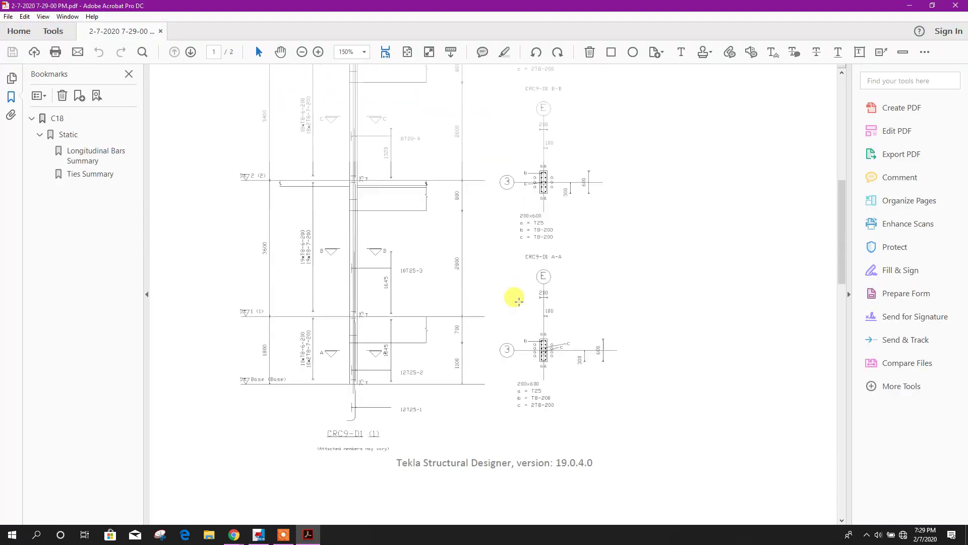
pyautogui.scroll(-12, 519, 301)
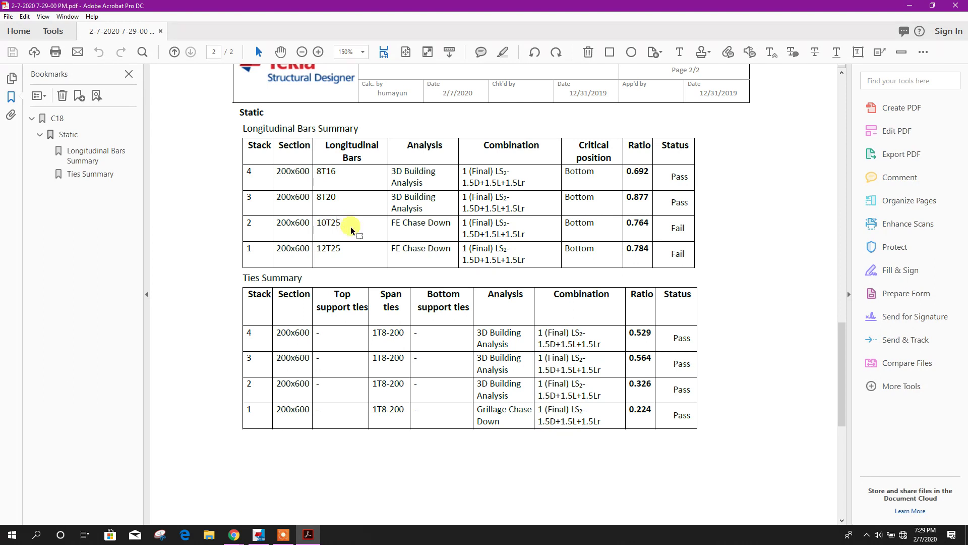
pyautogui.moveTo(343, 223)
pyautogui.mouseDown()
pyautogui.moveTo(279, 222)
pyautogui.moveTo(346, 225)
pyautogui.mouseUp()
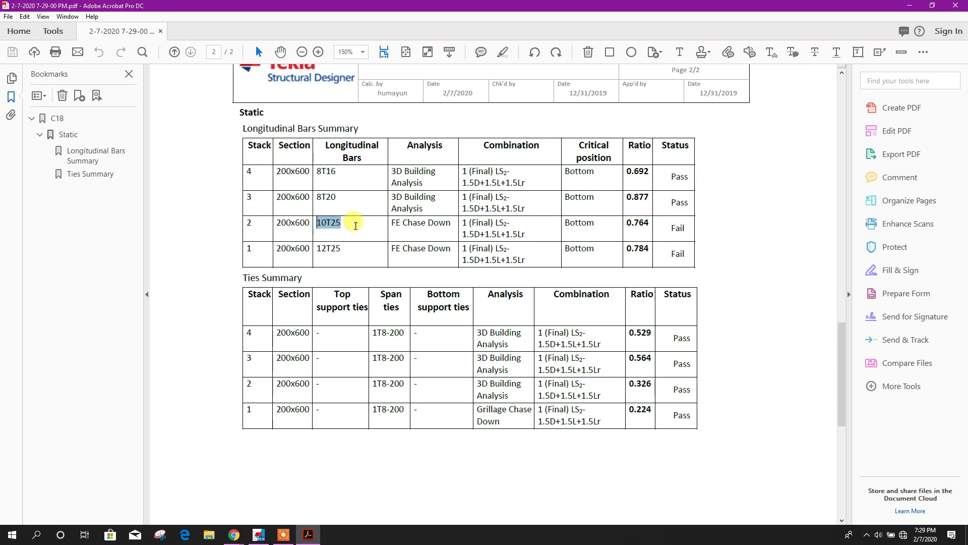
pyautogui.moveTo(309, 223); pyautogui.dragTo(282, 224)
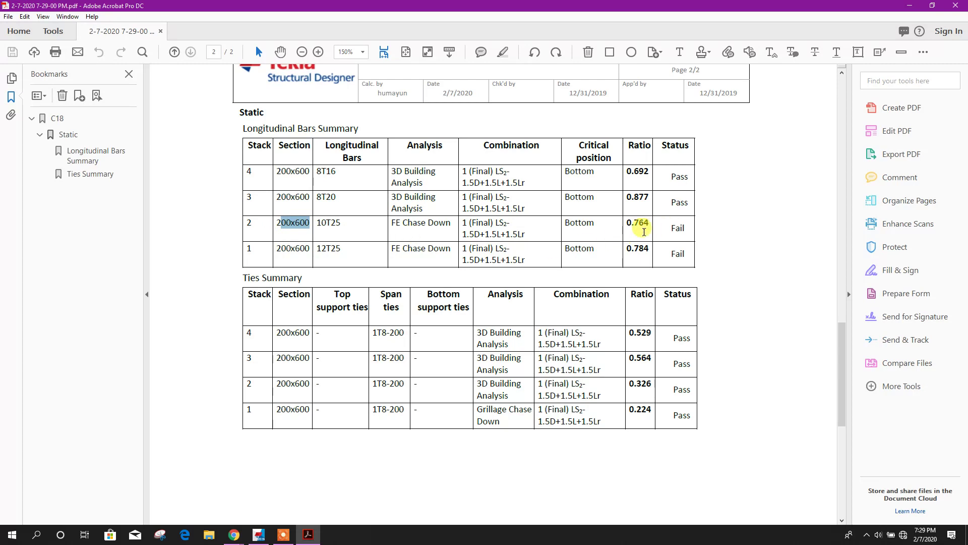
pyautogui.scroll(4, 645, 232)
pyautogui.click(910, 5)
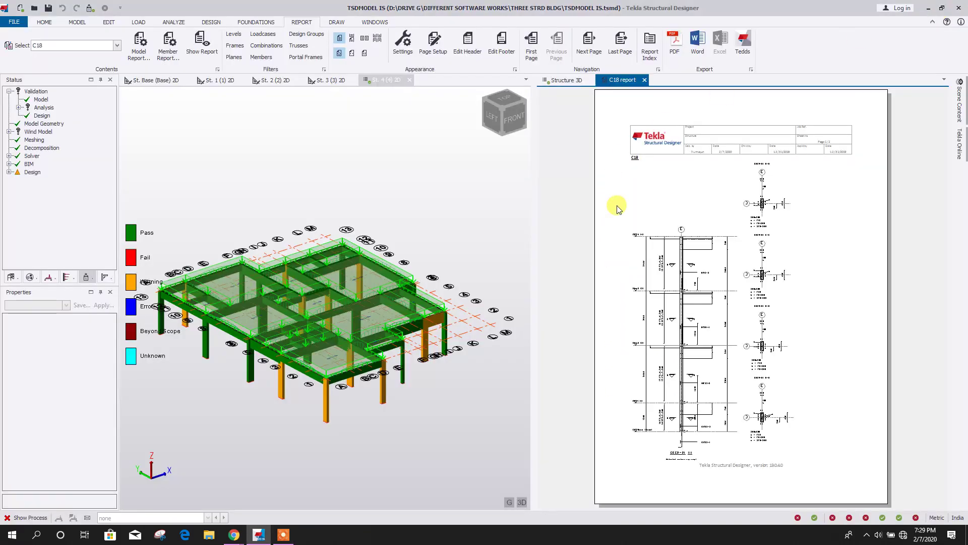
# Step: Close the C18 report and display the design status of the whole building in the 3D structure view
pyautogui.click(645, 80)
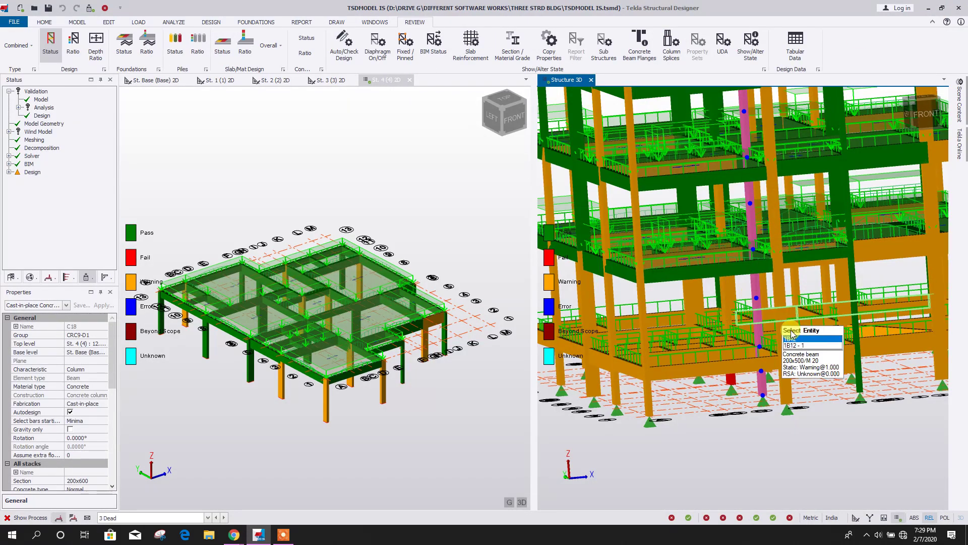
pyautogui.click(760, 364)
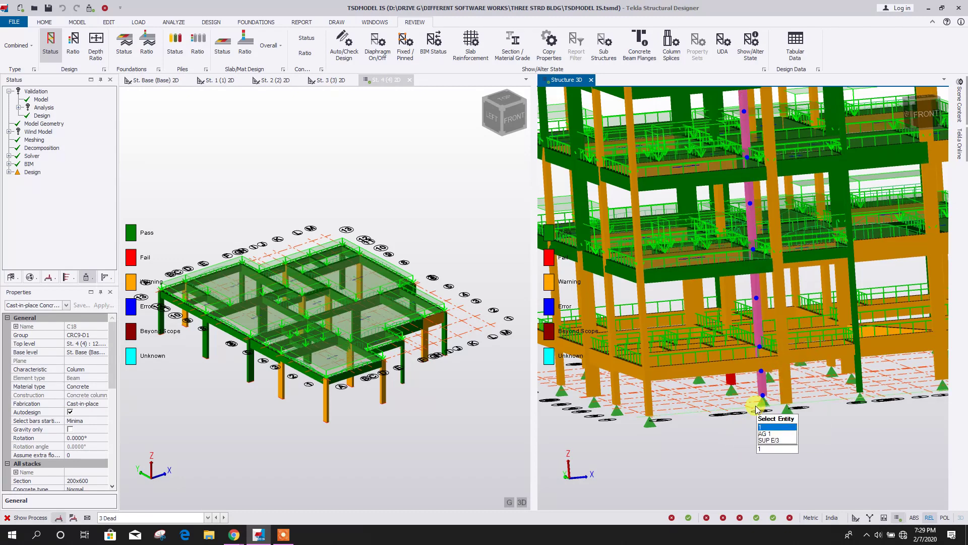
pyautogui.press('Escape')
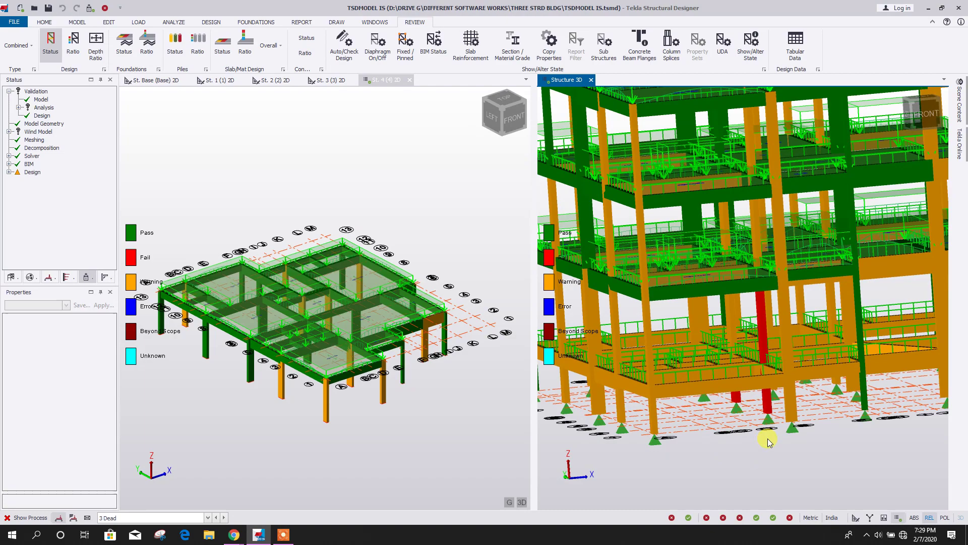
pyautogui.moveTo(768, 443); pyautogui.dragTo(790, 438, button='middle')
pyautogui.scroll(-5, 832, 449)
pyautogui.keyDown('shift'); pyautogui.moveTo(858, 446); pyautogui.dragTo(734, 387, button='middle'); pyautogui.keyUp('shift')
pyautogui.moveTo(734, 388)
pyautogui.scroll(3, 734, 387)
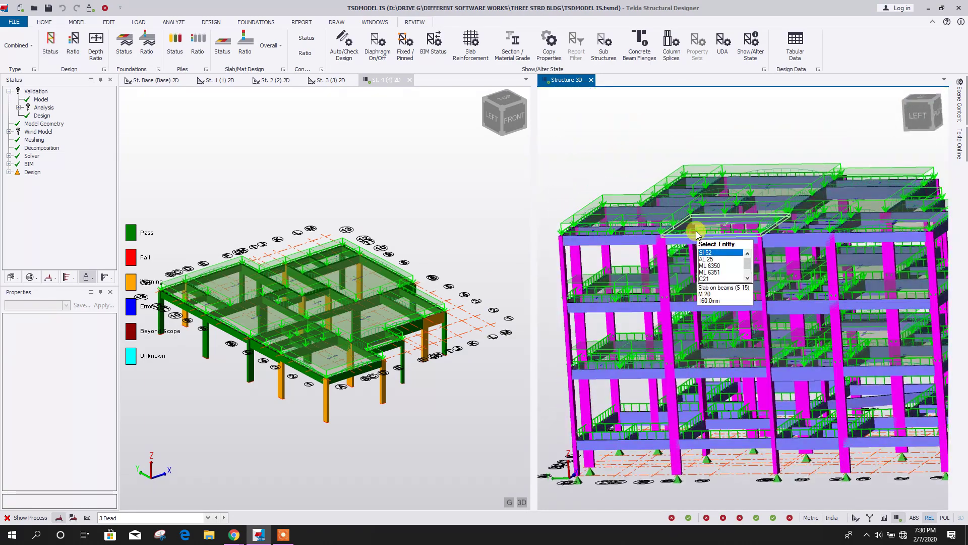
pyautogui.click(50, 43)
# Step: Examine the loading, shear, moment and deflection diagrams of the top-storey beam 4B41 for the 3 Dead loadcase
pyautogui.moveTo(616, 247)
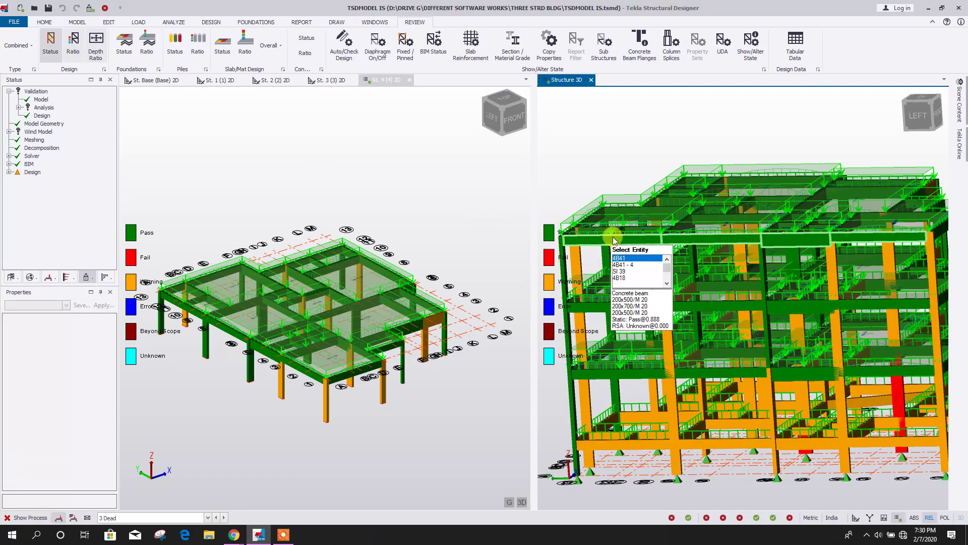
pyautogui.click(682, 243)
pyautogui.rightClick(682, 243)
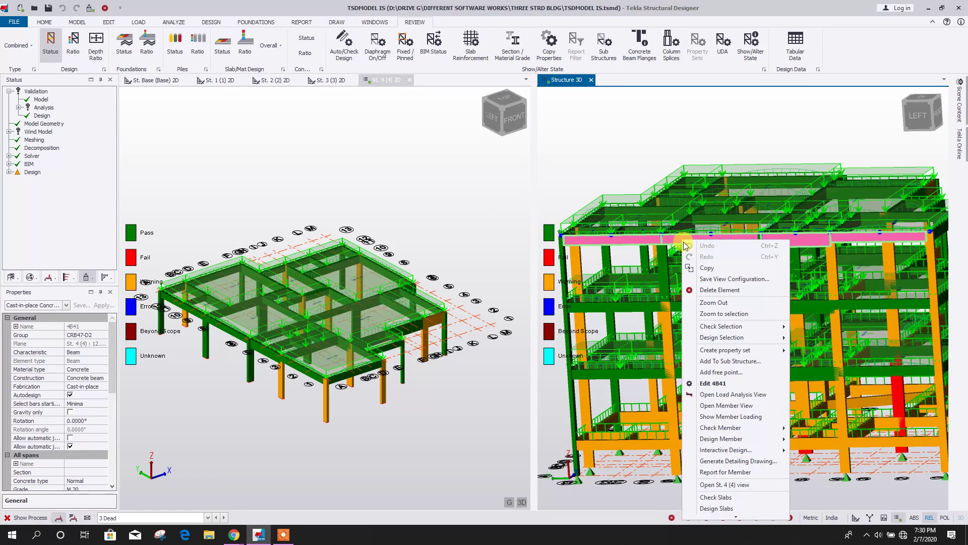
pyautogui.click(748, 395)
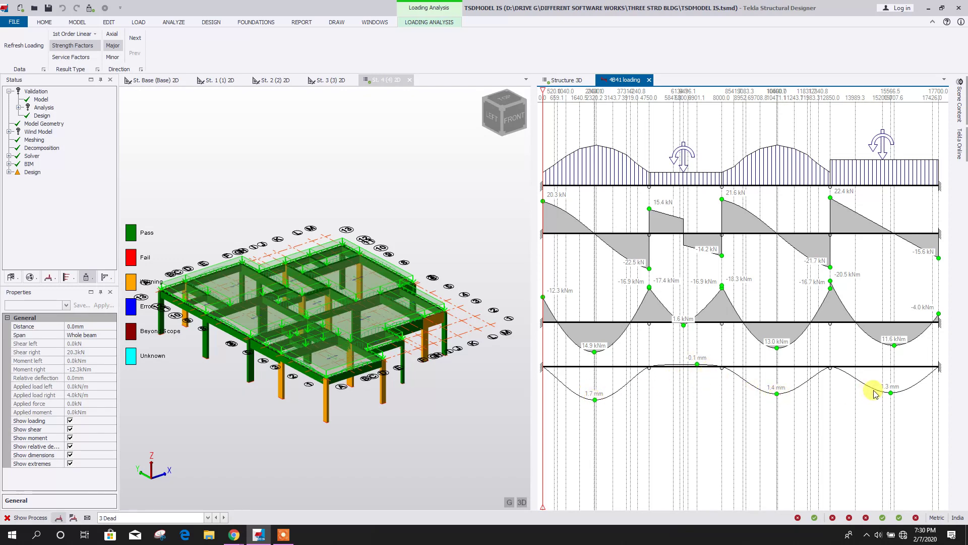
pyautogui.click(650, 81)
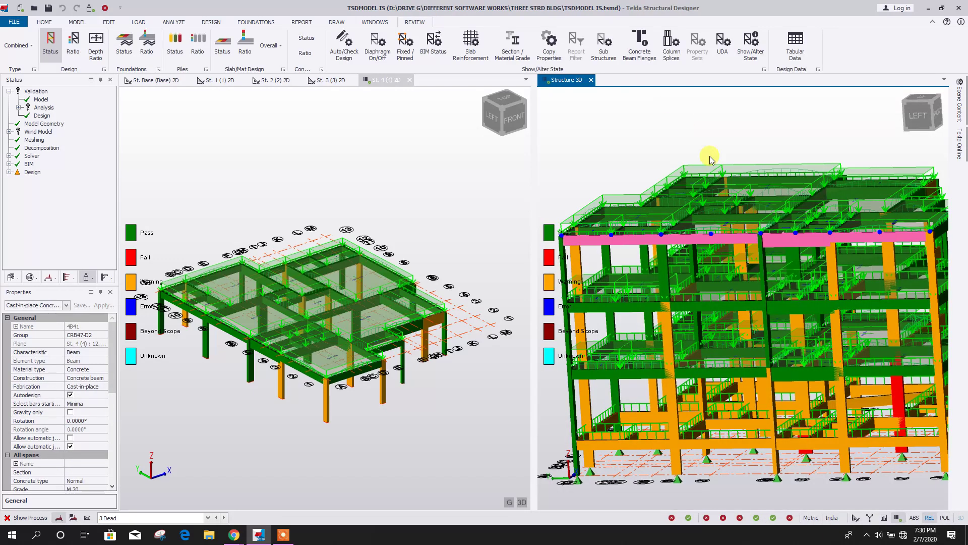
pyautogui.click(791, 462)
# Step: Generate the list of Concrete Beam Detail drawings in Drawing Management
pyautogui.click(337, 22)
pyautogui.click(79, 46)
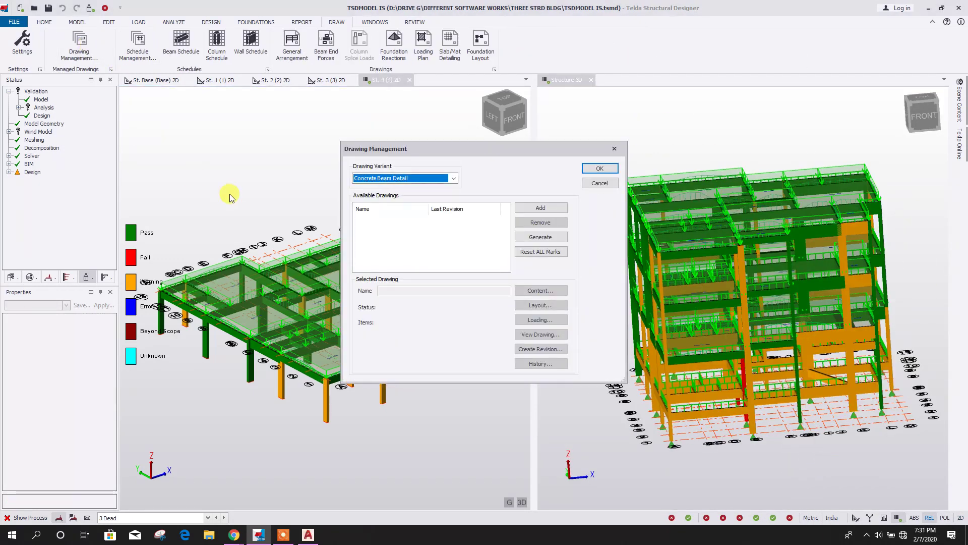
pyautogui.click(446, 190)
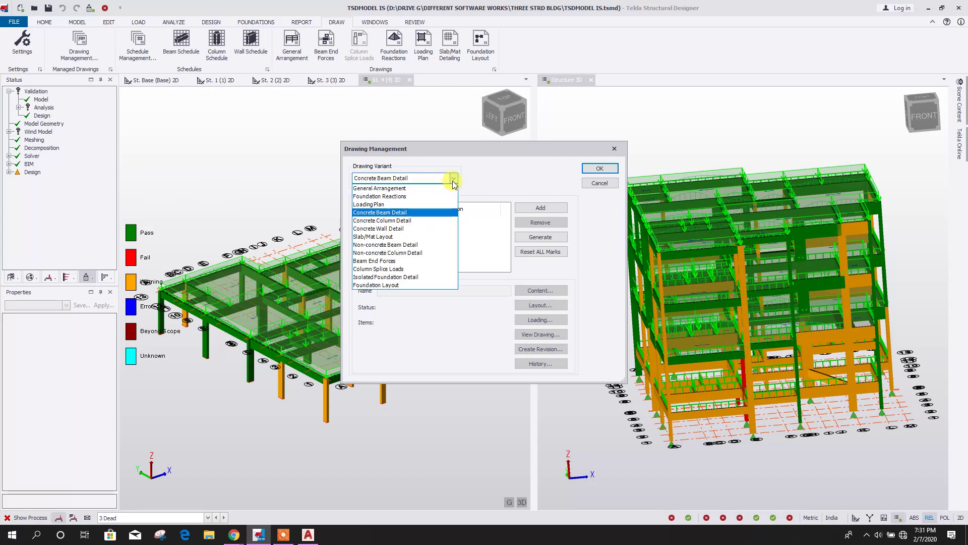
pyautogui.click(402, 216)
pyautogui.click(539, 236)
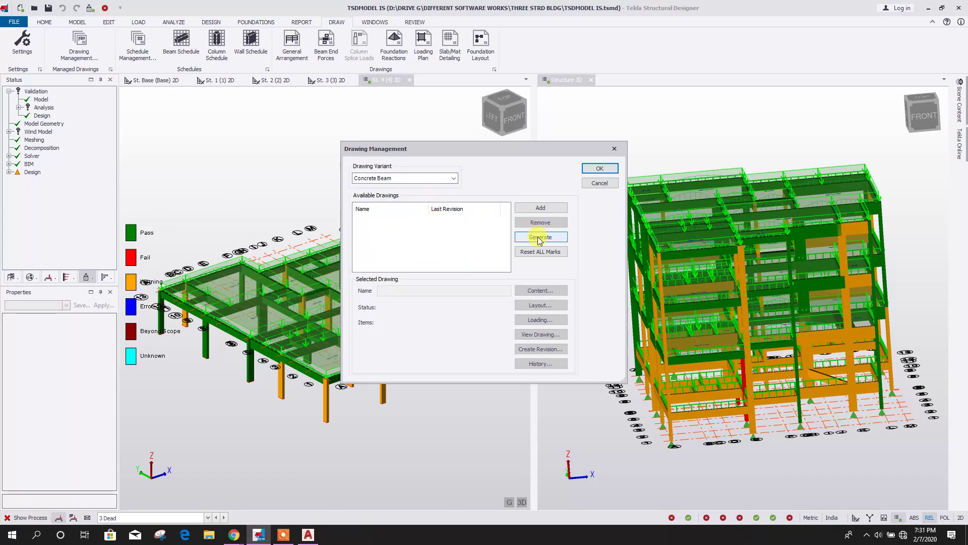
# Step: Open the St. 1 (1) beam detail drawing in AutoCAD, using the Beam Detail layer configuration and style at scale 1:25
pyautogui.click(368, 228)
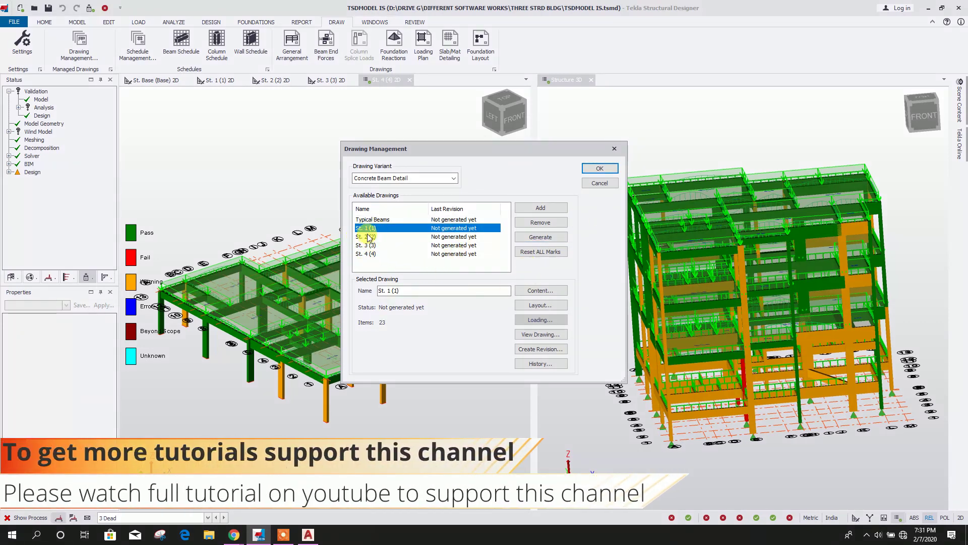
pyautogui.click(549, 333)
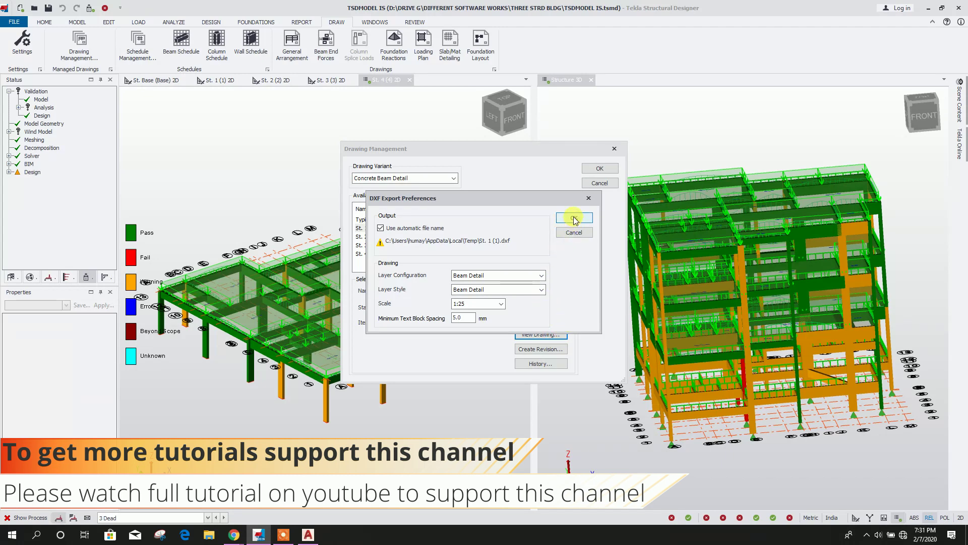
pyautogui.click(574, 218)
# Step: Select the 2T16-36 (T1) bar label on the beam elevation to identify its text style
pyautogui.moveTo(260, 297); pyautogui.dragTo(278, 303, button='middle')
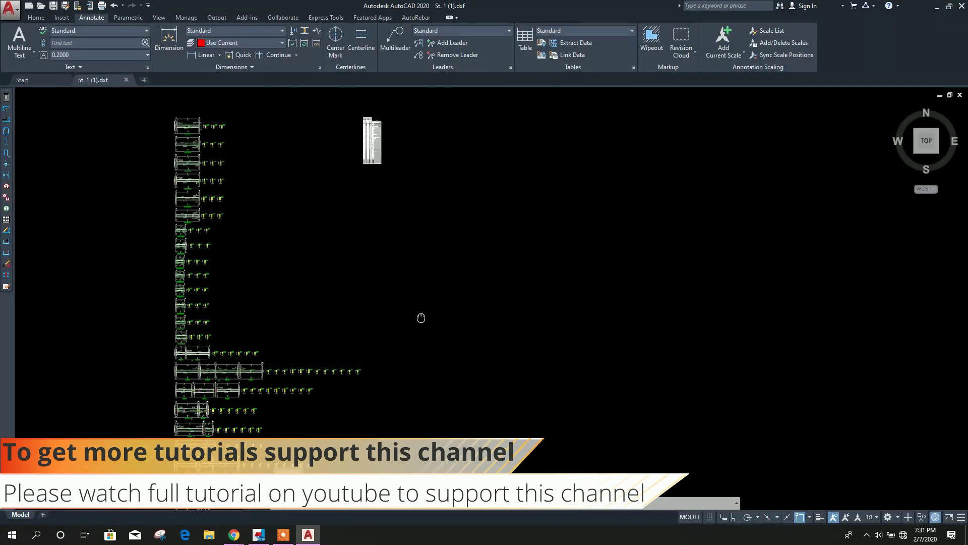
pyautogui.scroll(10, 331, 147)
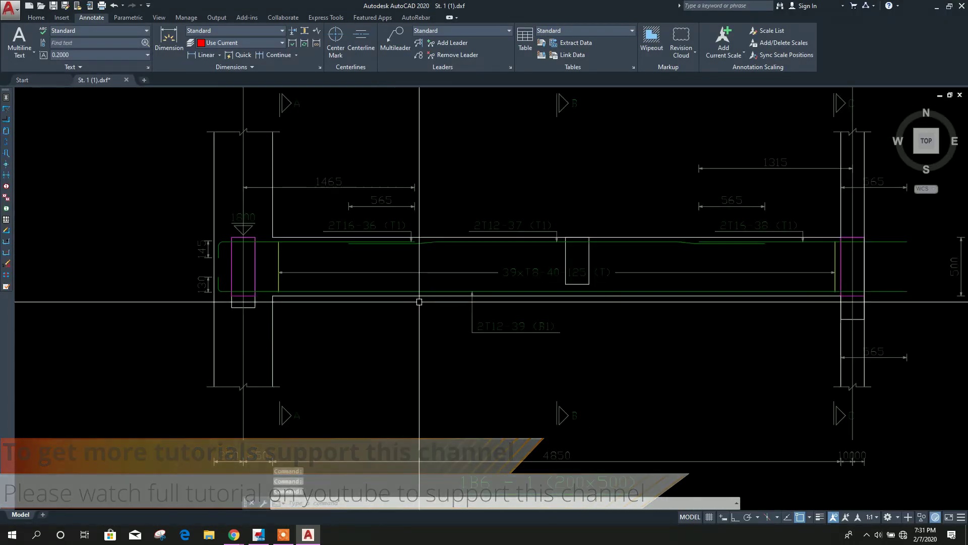
pyautogui.scroll(4, 353, 281)
pyautogui.scroll(-4, 353, 281)
pyautogui.scroll(4, 328, 263)
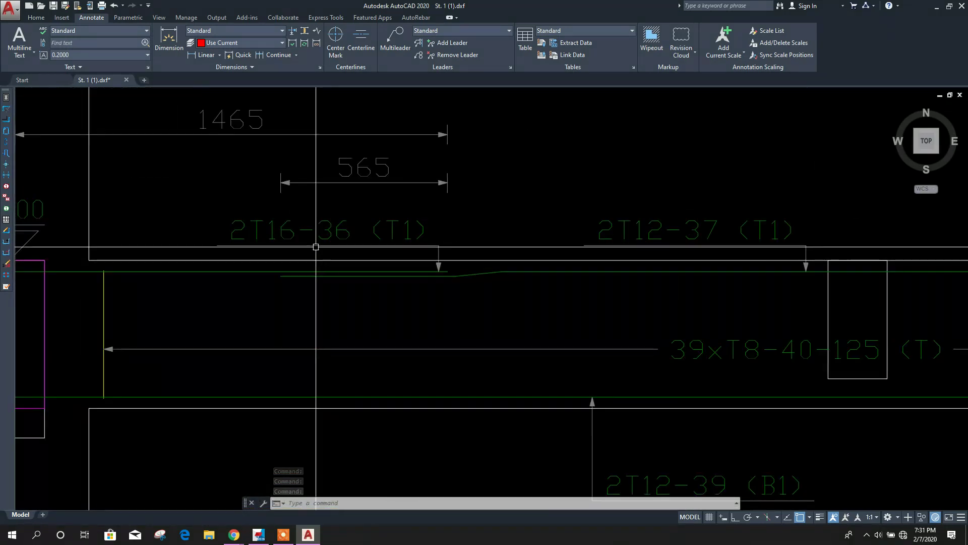
pyautogui.click(325, 235)
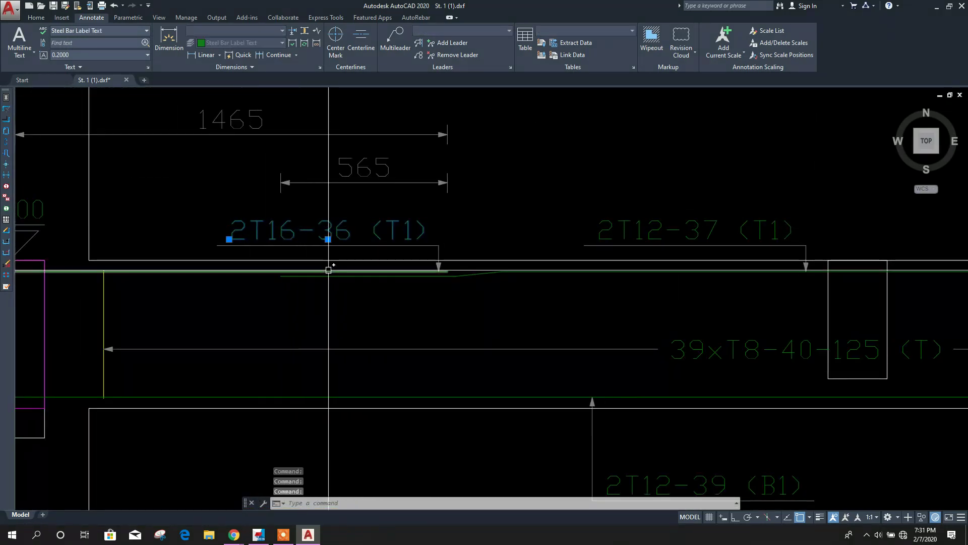
pyautogui.press('Escape')
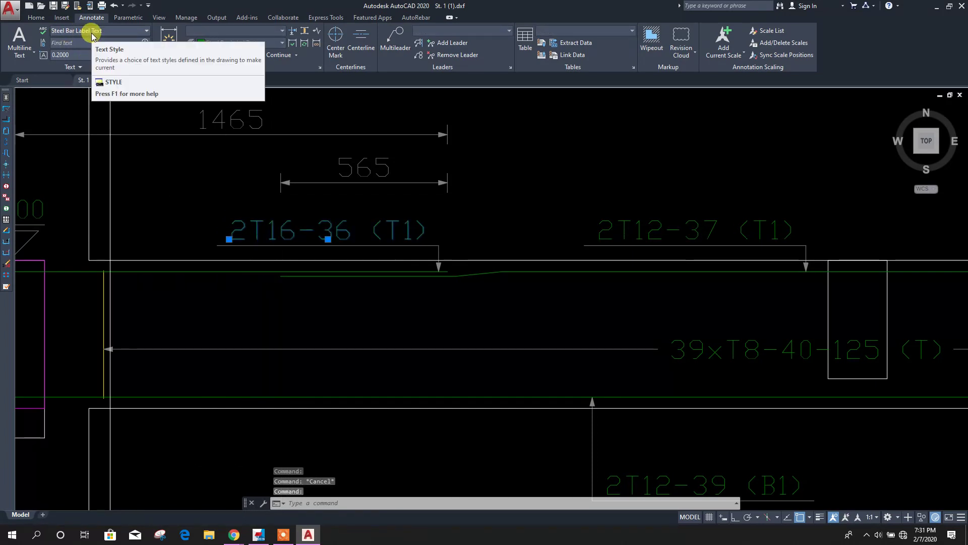
# Step: Change the font of the Steel Bar Label Text style to Times New Roman TUR
pyautogui.click(147, 67)
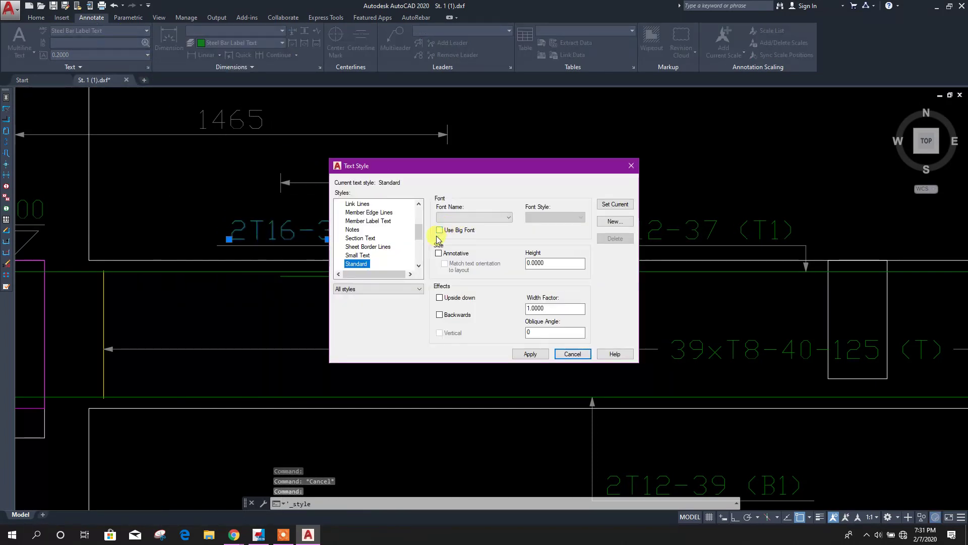
pyautogui.click(365, 248)
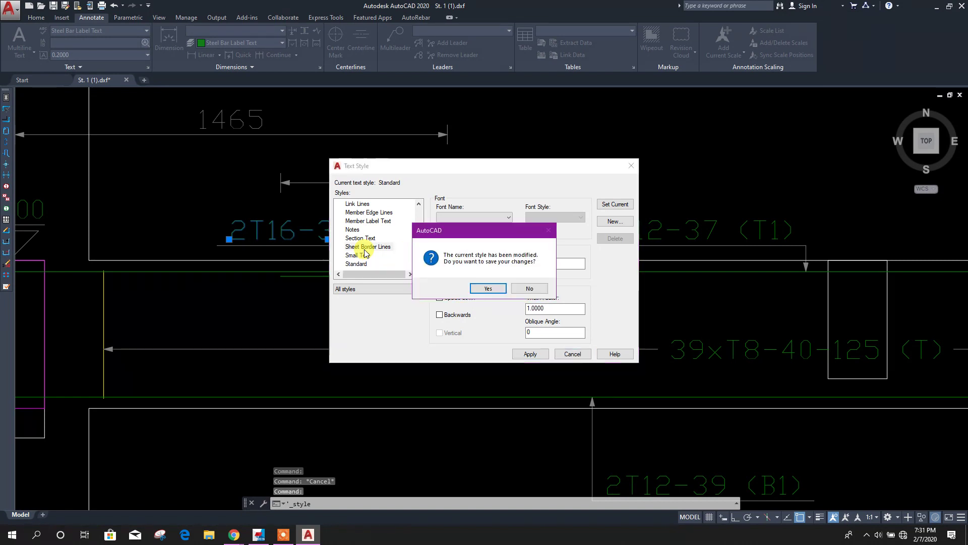
pyautogui.click(494, 288)
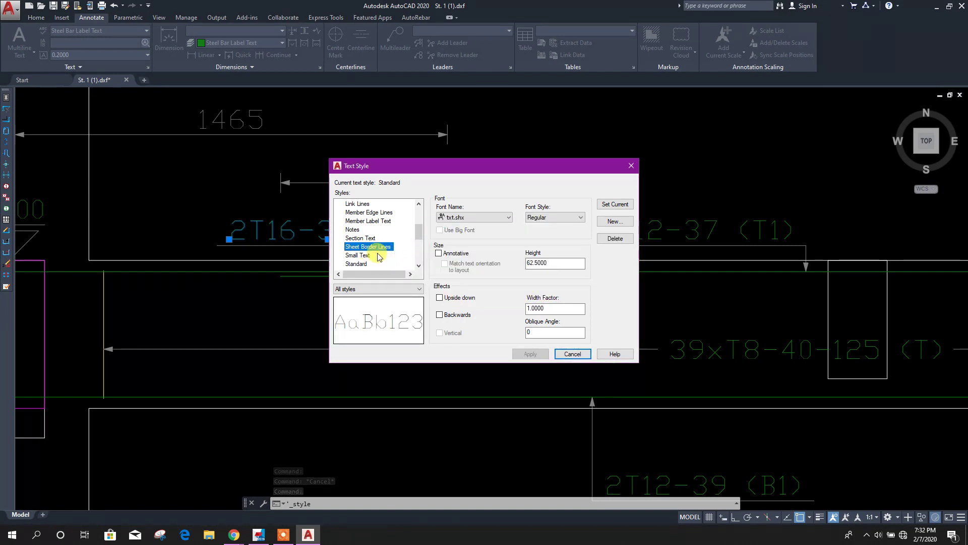
pyautogui.click(398, 255)
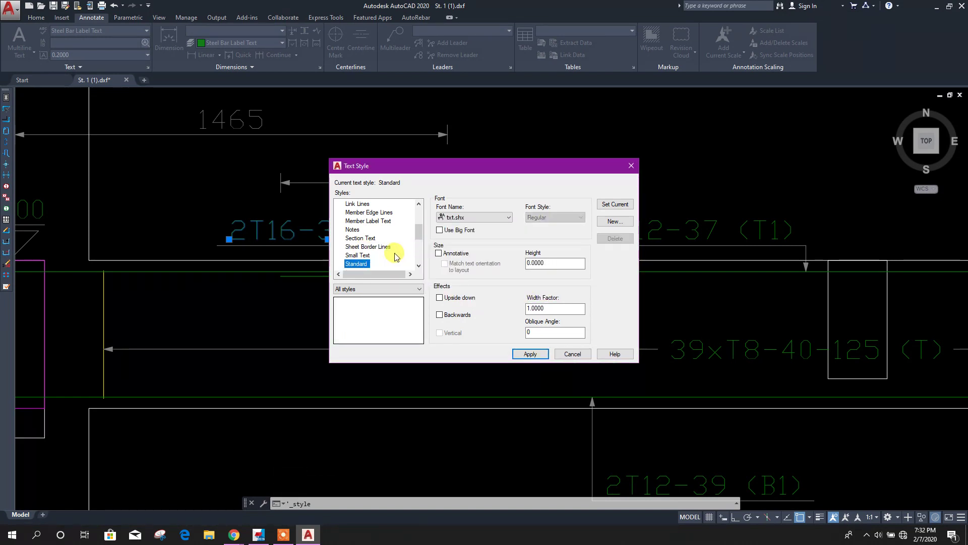
pyautogui.click(396, 269)
pyautogui.click(500, 288)
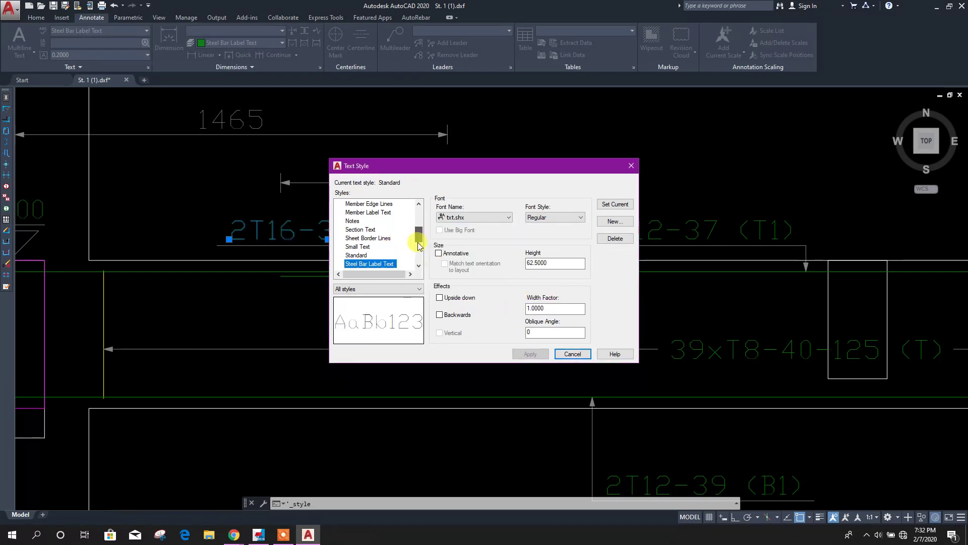
pyautogui.scroll(-1, 393, 245)
pyautogui.click(484, 217)
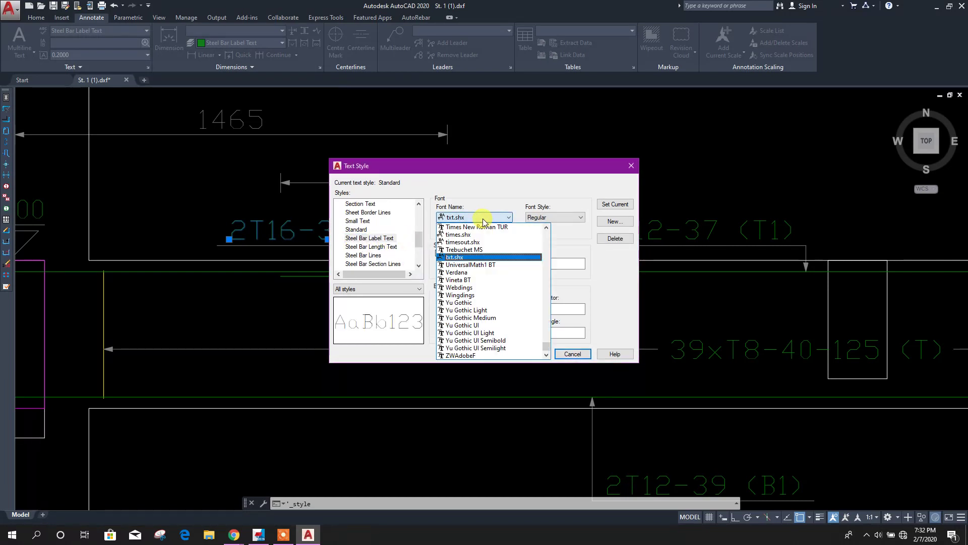
pyautogui.click(480, 224)
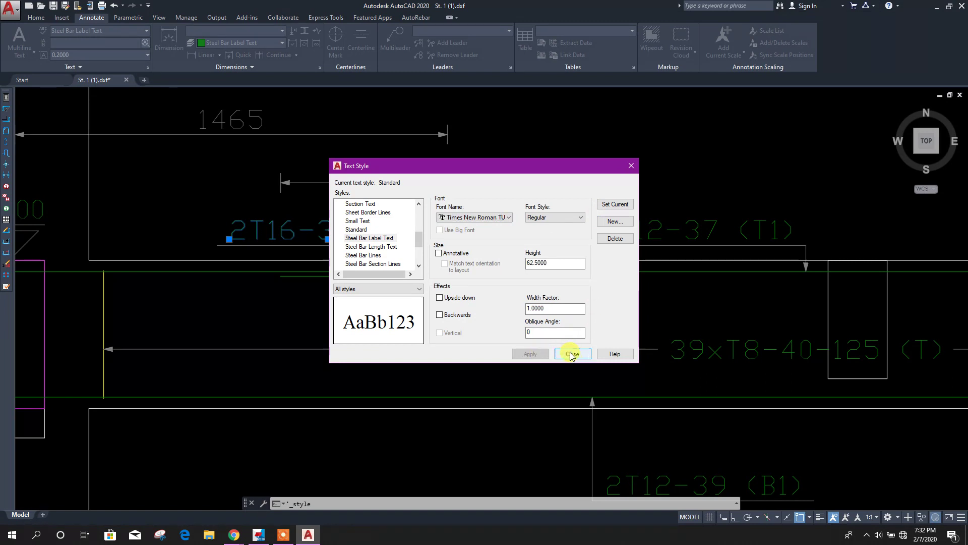
pyautogui.click(570, 353)
# Step: Change the font of the Dimensions text style, used by the 565 dimension on the beam elevation, to Times New Roman TUR
pyautogui.scroll(-2, 302, 283)
pyautogui.scroll(4, 346, 262)
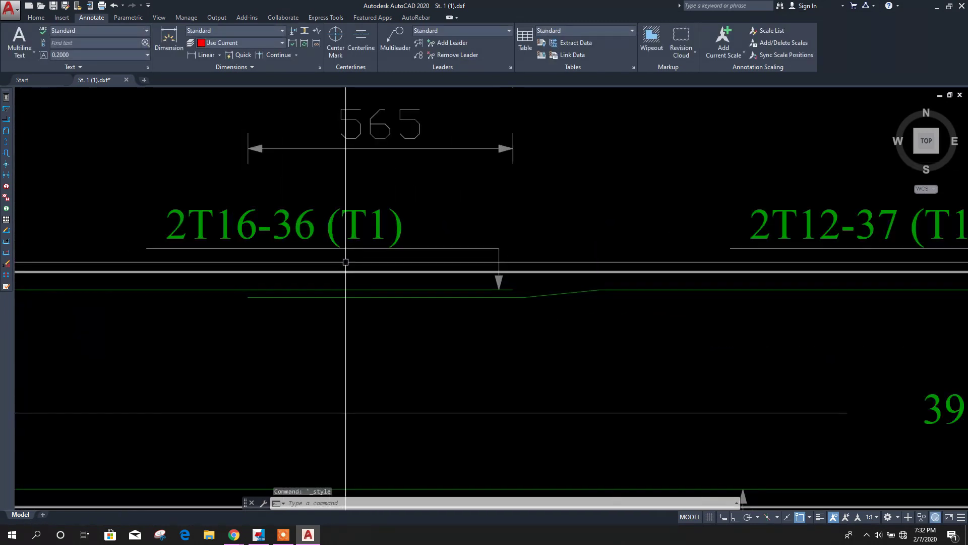
pyautogui.scroll(-4, 373, 217)
pyautogui.click(385, 208)
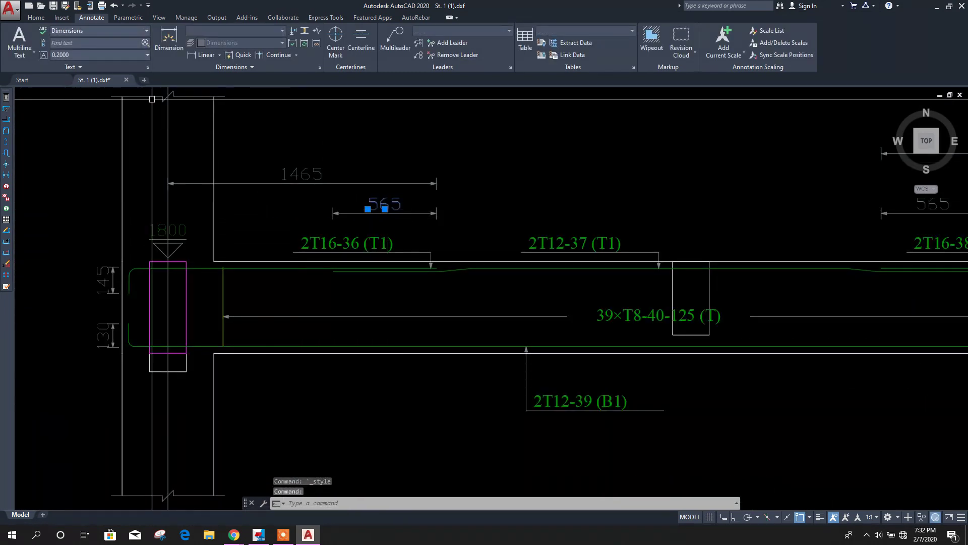
pyautogui.click(148, 67)
pyautogui.moveTo(419, 237); pyautogui.dragTo(413, 217)
pyautogui.click(369, 231)
pyautogui.click(530, 288)
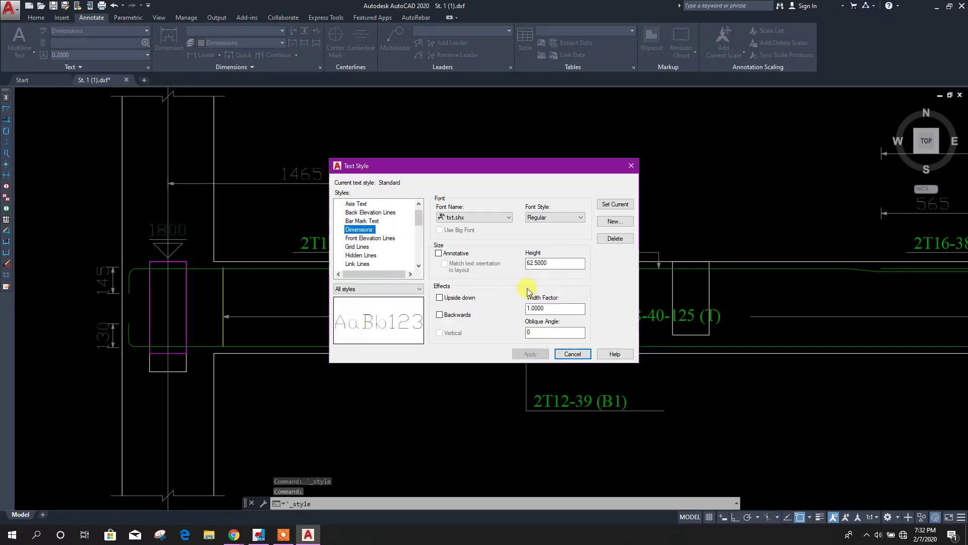
pyautogui.click(462, 217)
pyautogui.click(474, 228)
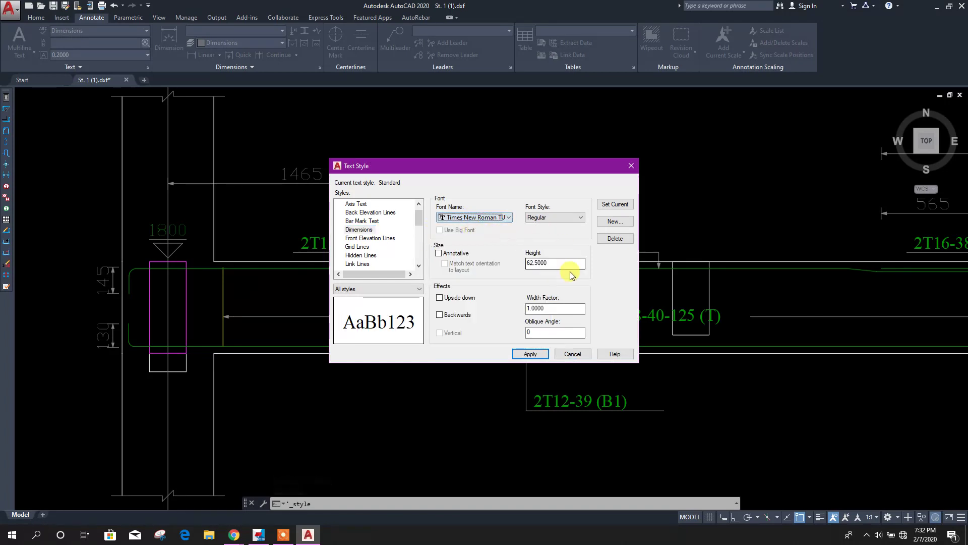
pyautogui.click(538, 356)
pyautogui.click(570, 354)
# Step: Examine the restyled bar labels and dimensions on the beam elevations and the rest of the St. 1 (1) drawing
pyautogui.scroll(3, 380, 210)
pyautogui.scroll(-4, 339, 219)
pyautogui.scroll(-4, 534, 273)
pyautogui.scroll(7, 515, 210)
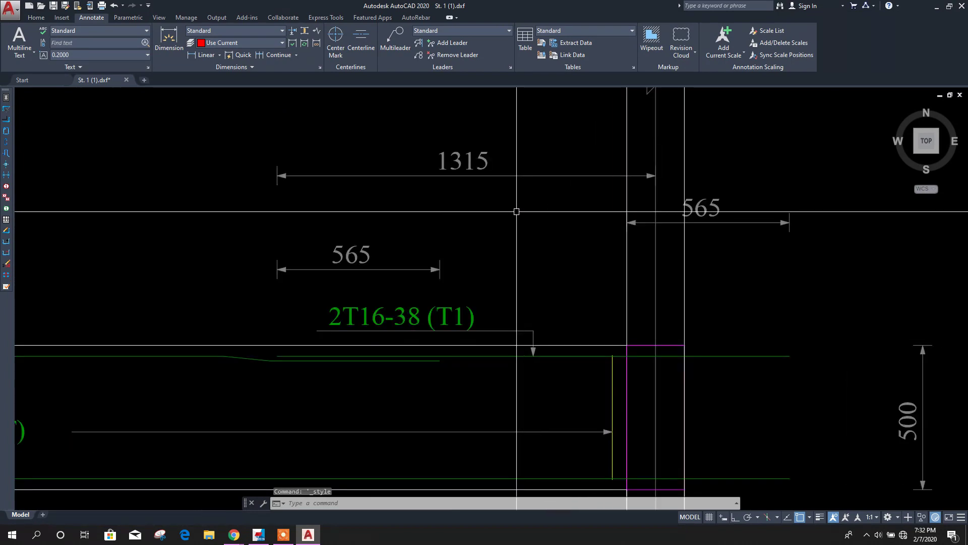
pyautogui.scroll(-5, 516, 213)
pyautogui.scroll(5, 484, 252)
pyautogui.press('Escape')
pyautogui.scroll(-8, 359, 263)
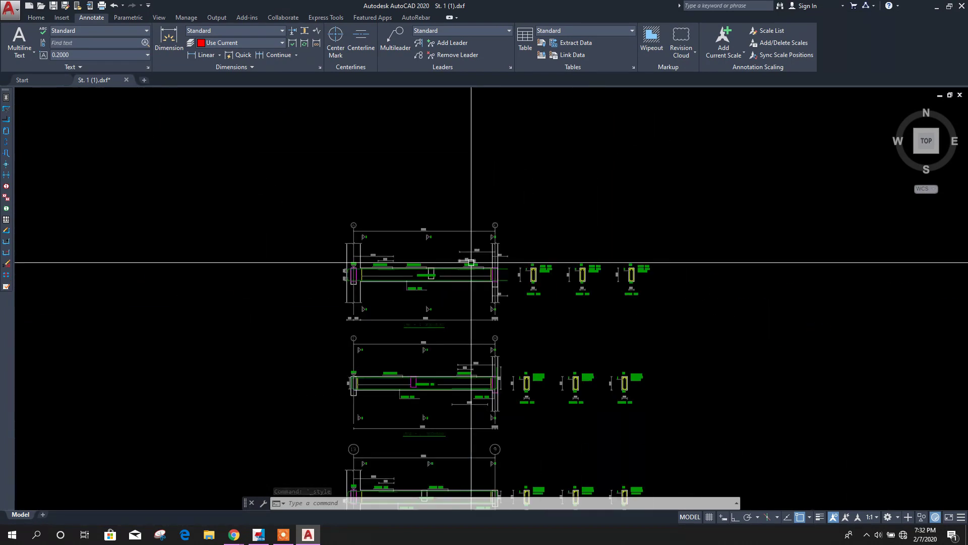
pyautogui.scroll(-3, 437, 322)
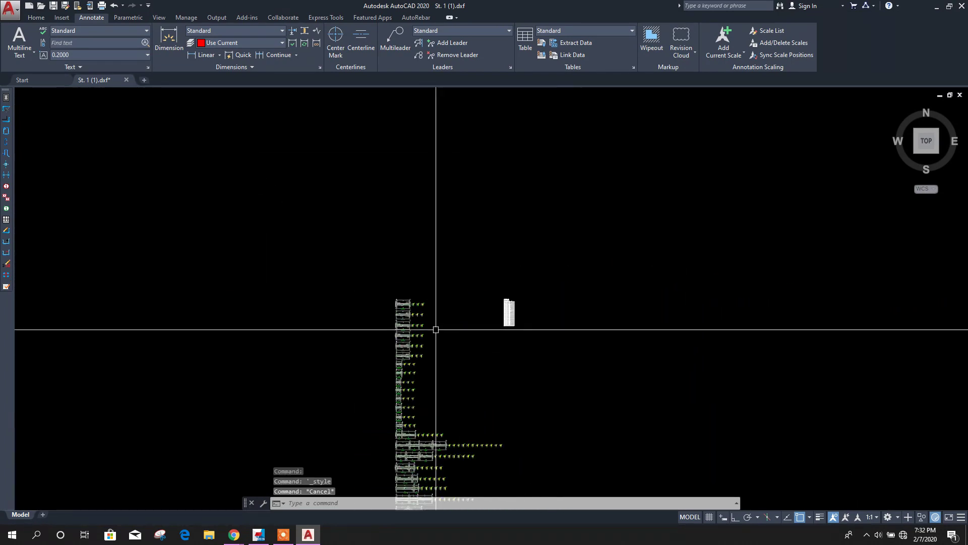
# Step: Close the St. 1 (1) beam detail drawing and switch back to Tekla Structural Designer
pyautogui.click(127, 79)
pyautogui.click(530, 293)
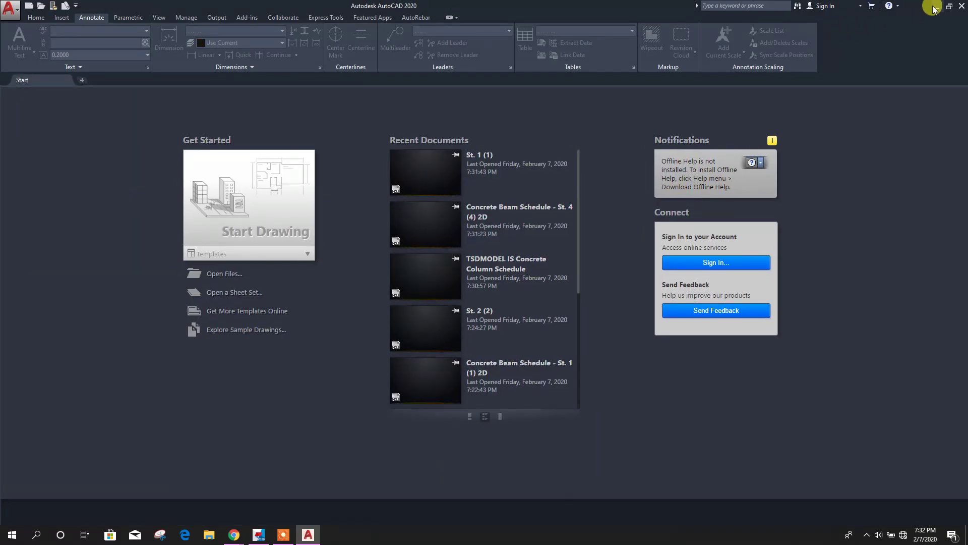
pyautogui.click(937, 6)
pyautogui.click(613, 150)
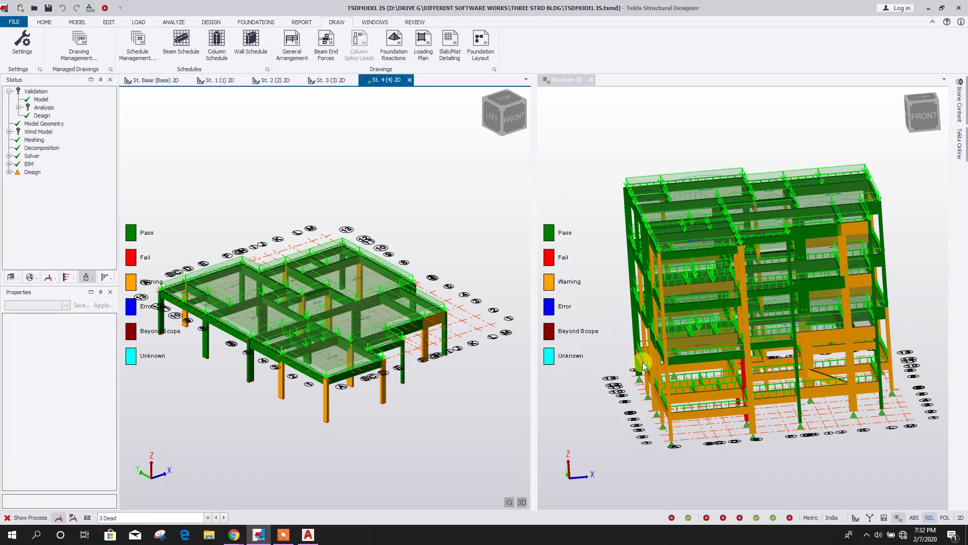
# Step: Close the TSDMODEL IS project and open the original TSDMODEL.tsmd file
pyautogui.click(624, 404)
pyautogui.click(270, 140)
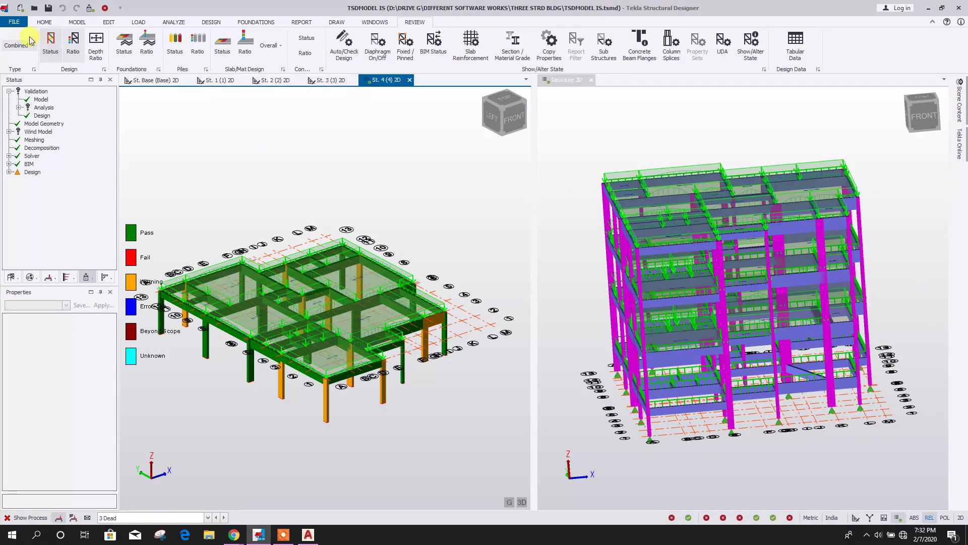
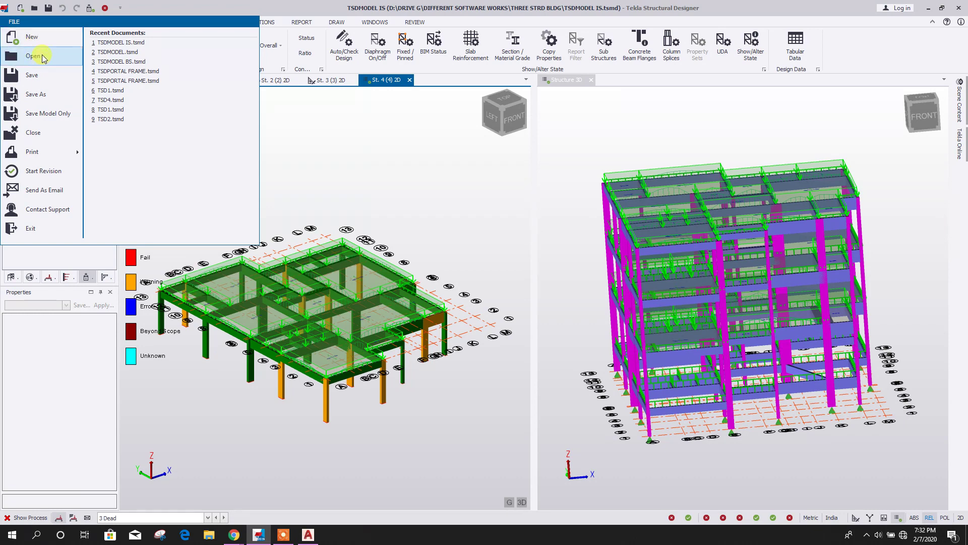
pyautogui.press('Escape')
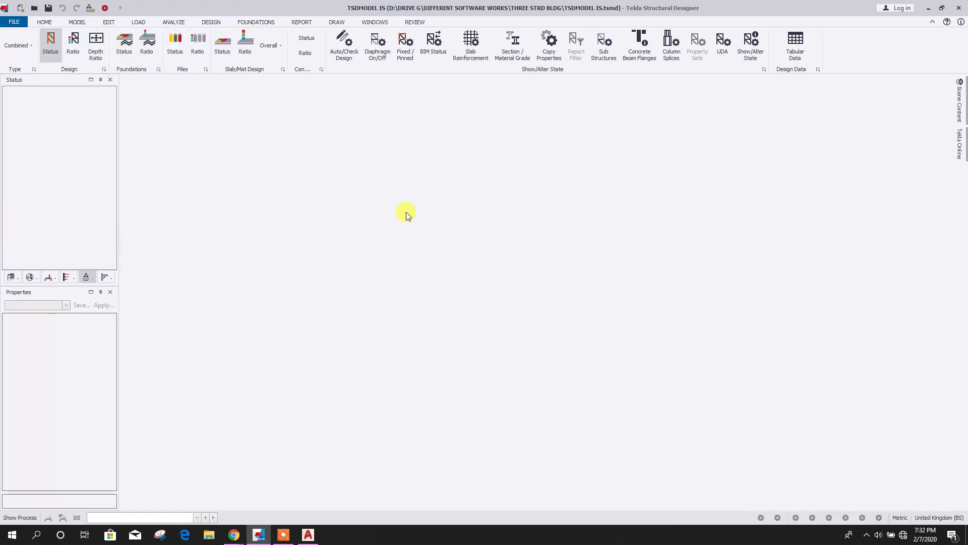
# Step: Save a copy of the model as TSDMODEL EURO.tsmd in the THREE STRD BLDG folder
pyautogui.moveTo(622, 243); pyautogui.dragTo(600, 177, button='middle')
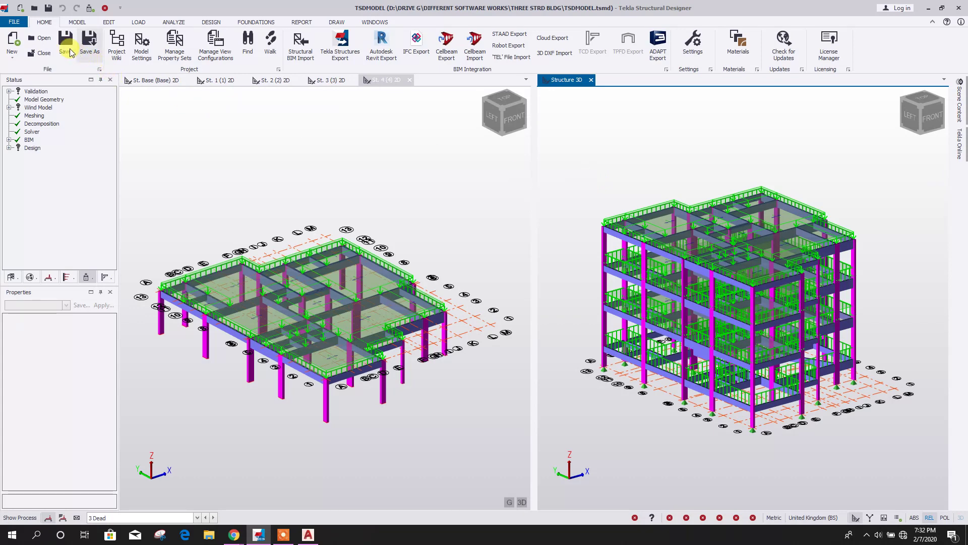
pyautogui.click(14, 23)
pyautogui.press('Escape')
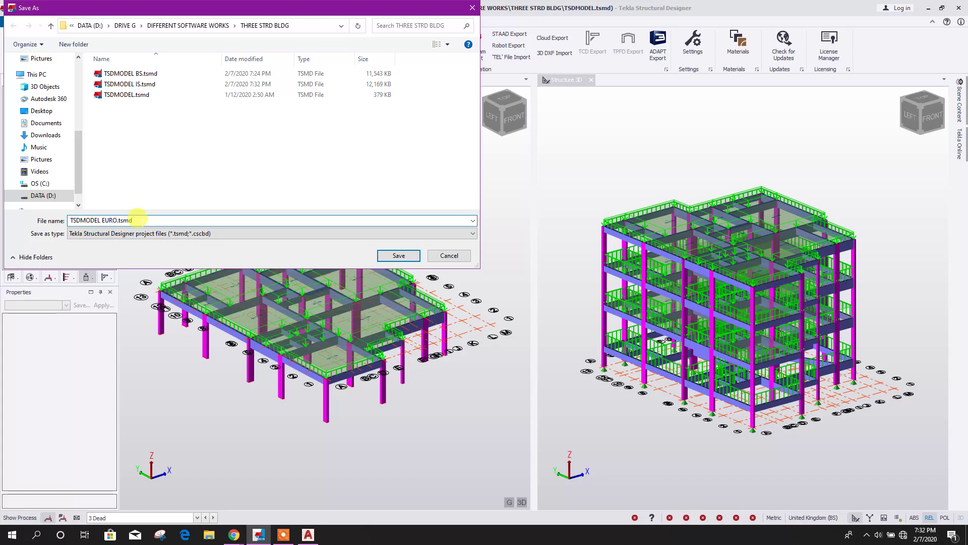
pyautogui.click(399, 257)
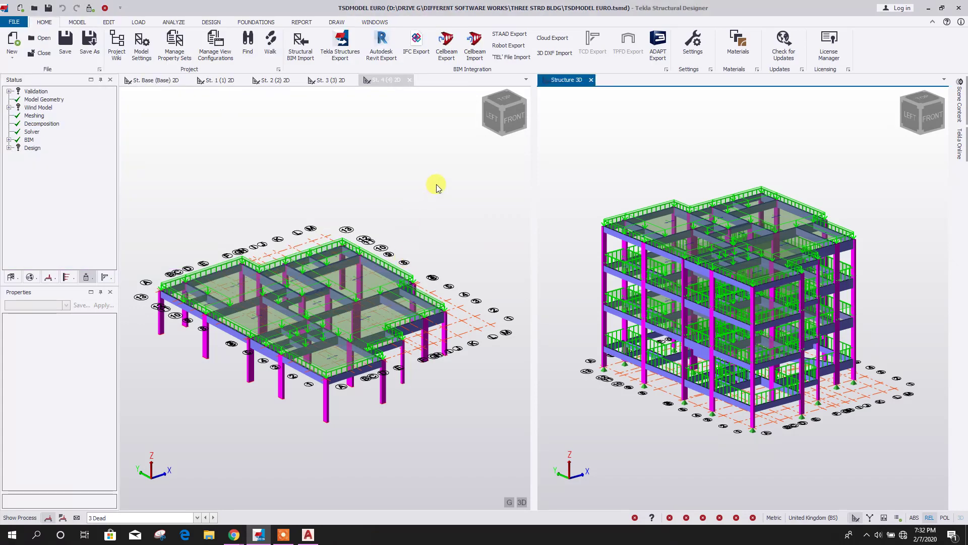
# Step: Validate the model before and after running load decomposition on it
pyautogui.click(77, 22)
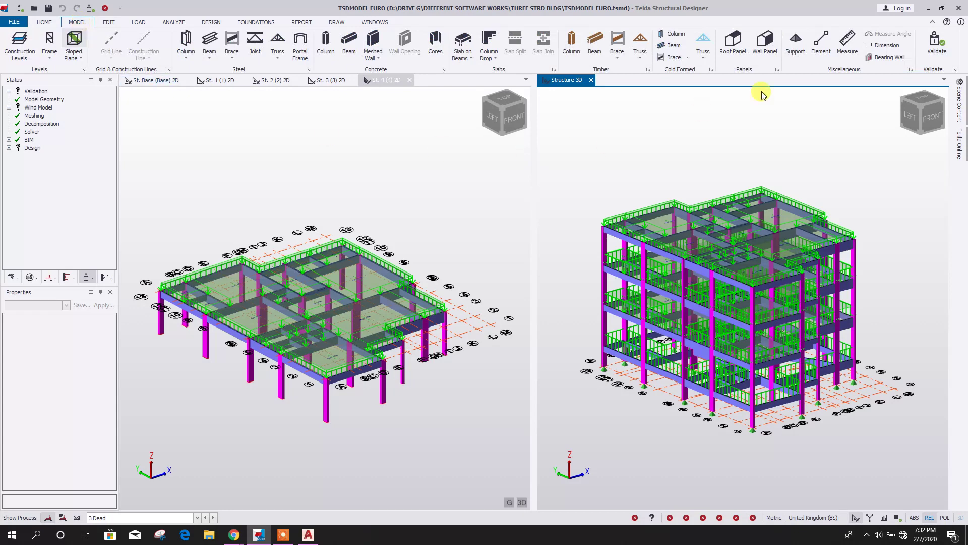
pyautogui.click(928, 50)
pyautogui.click(139, 22)
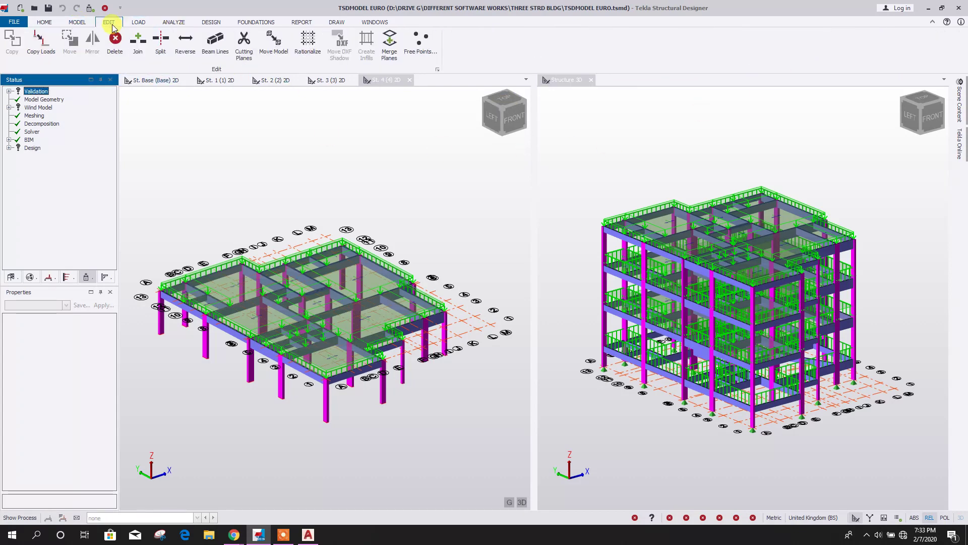
pyautogui.click(391, 57)
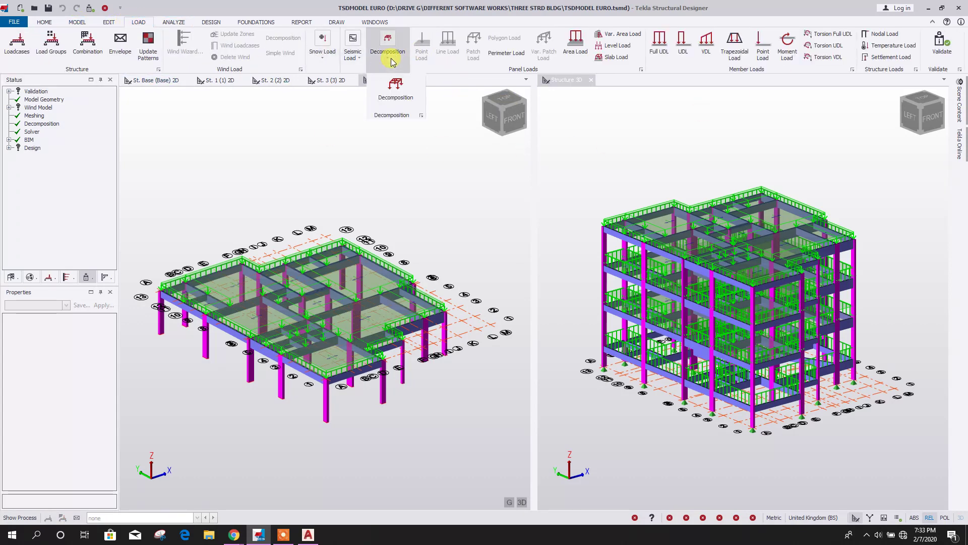
pyautogui.click(396, 89)
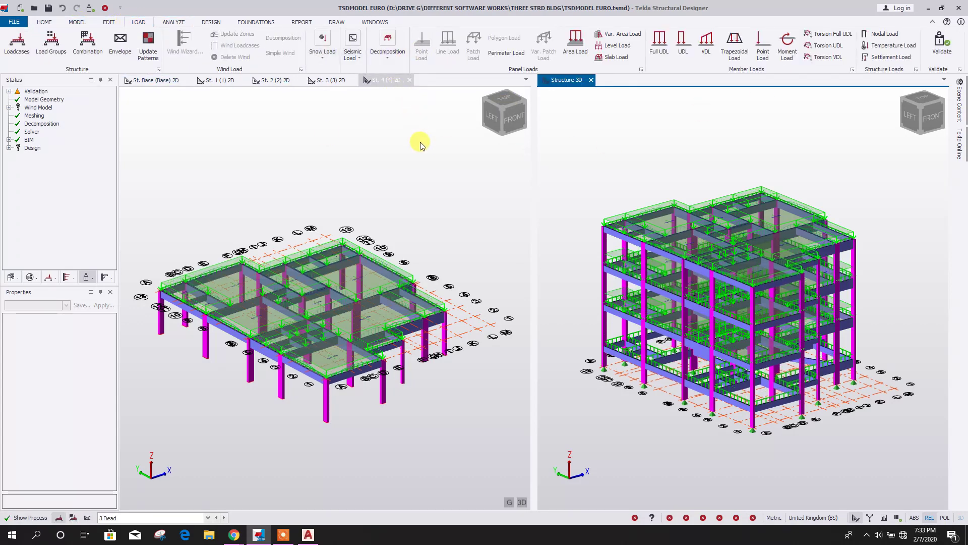
pyautogui.click(941, 48)
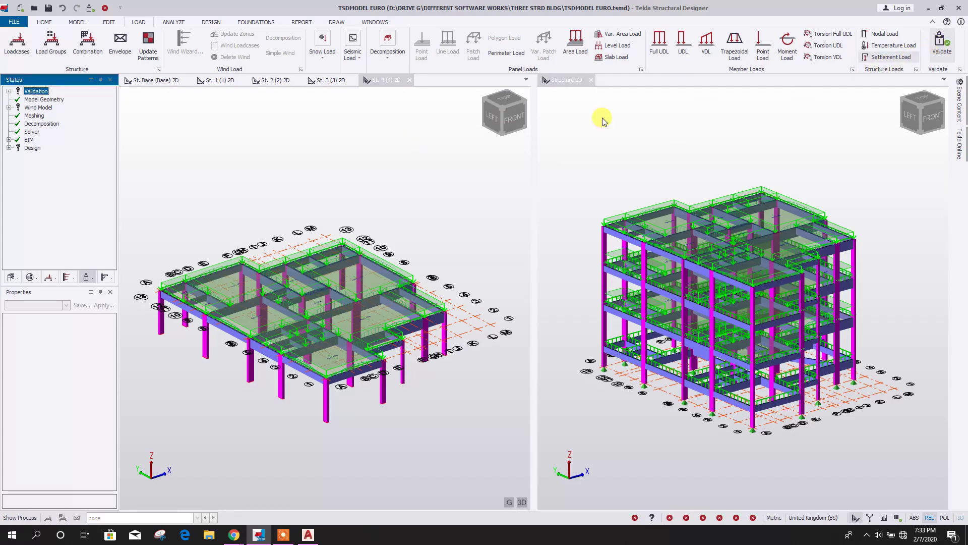
pyautogui.click(180, 24)
pyautogui.click(137, 22)
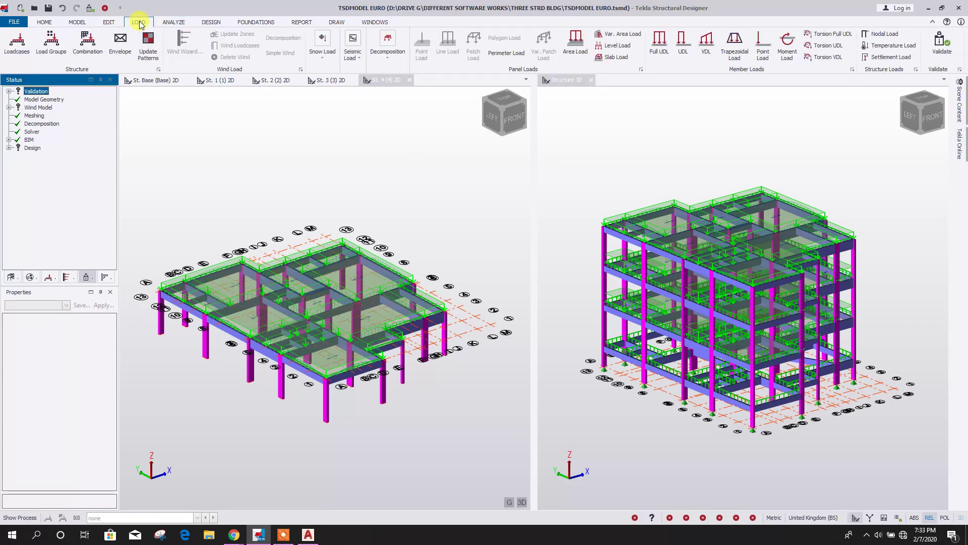
pyautogui.click(174, 23)
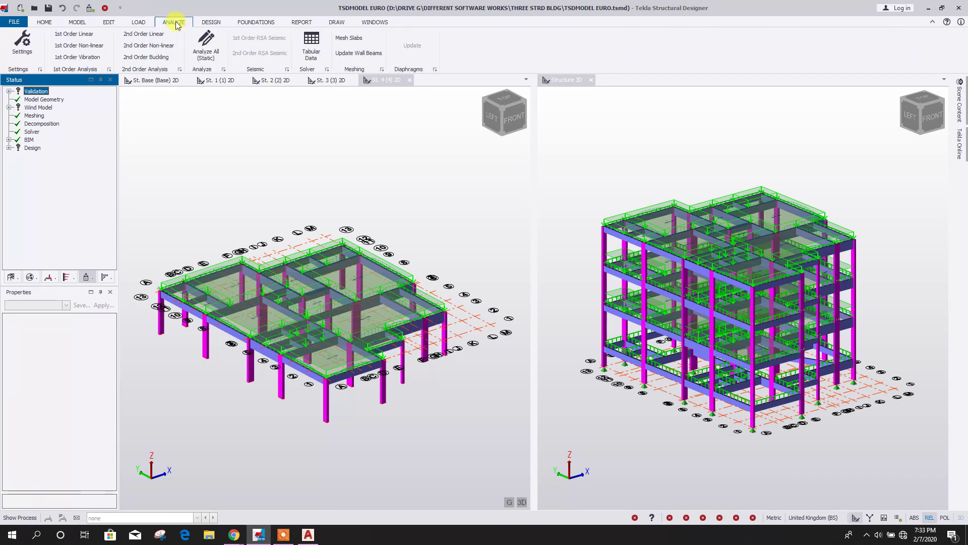
pyautogui.click(137, 23)
pyautogui.click(87, 45)
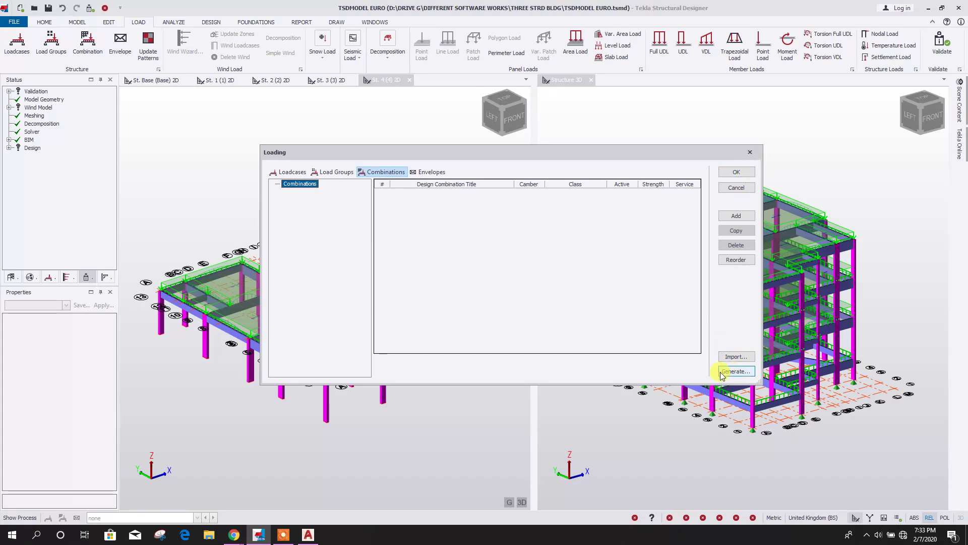
pyautogui.click(754, 158)
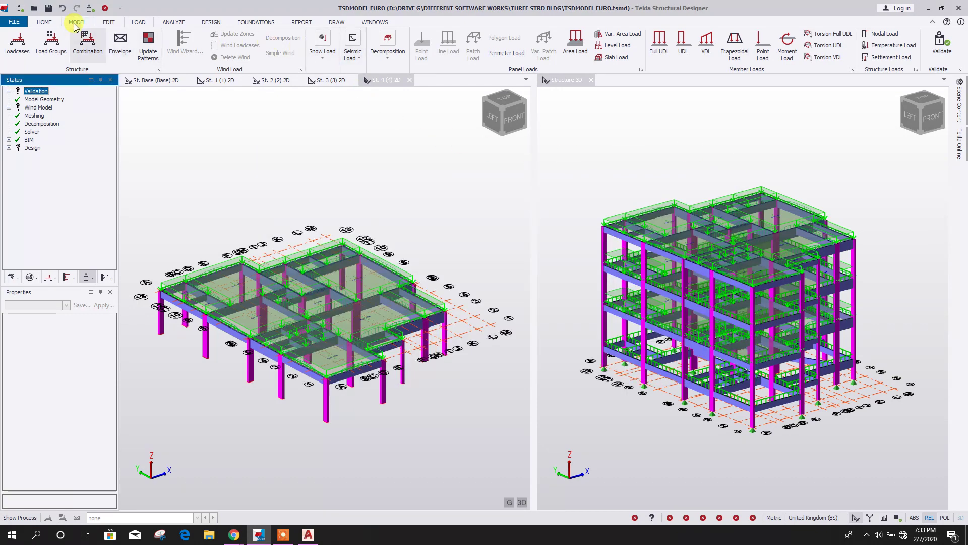
# Step: Set the head code in the model's design code settings to Europe (Eurocode)
pyautogui.click(51, 23)
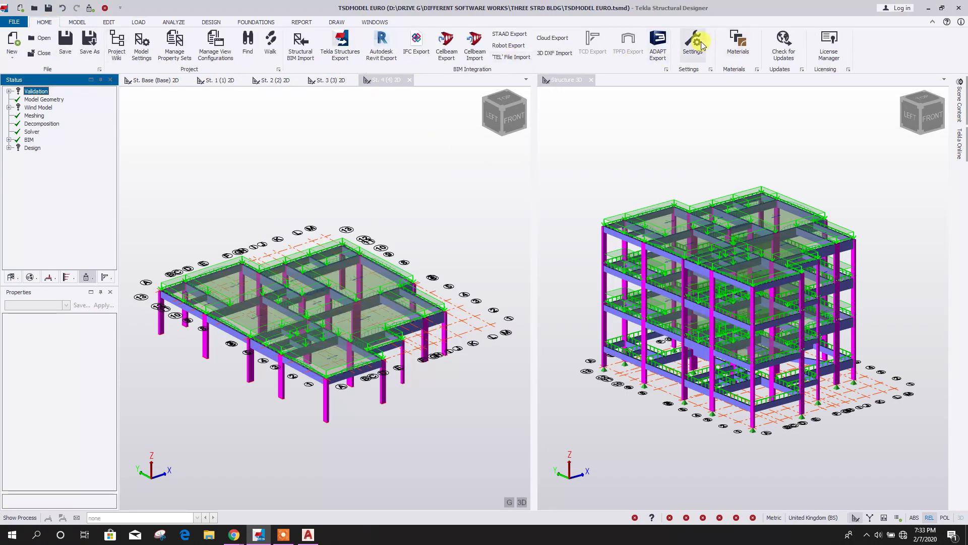
pyautogui.click(142, 43)
pyautogui.click(530, 200)
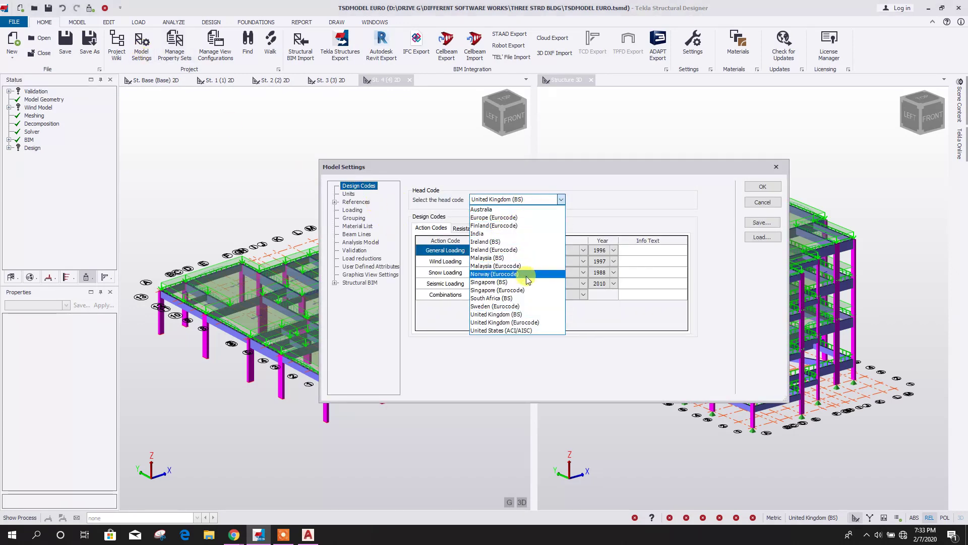
pyautogui.click(505, 217)
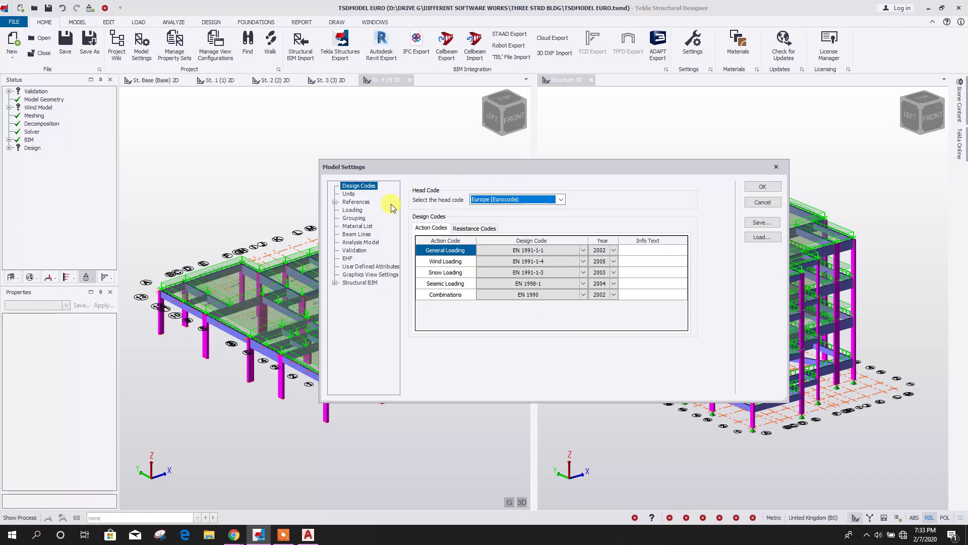
pyautogui.click(761, 187)
# Step: Generate the load combinations to Table A1.2(B) - Eq 6.10, including EQU combinations but excluding GEO, accidental and seismic ones
pyautogui.click(174, 22)
pyautogui.click(140, 22)
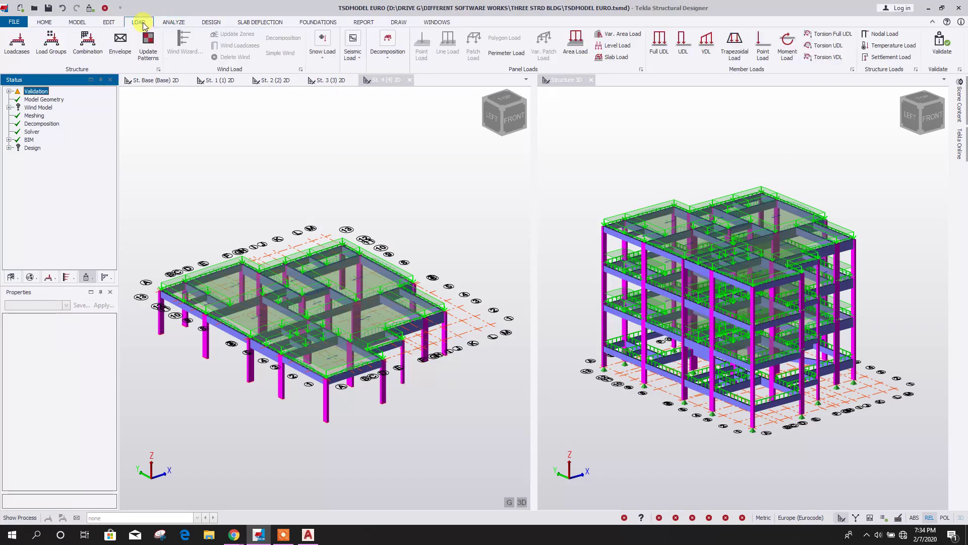
pyautogui.click(88, 42)
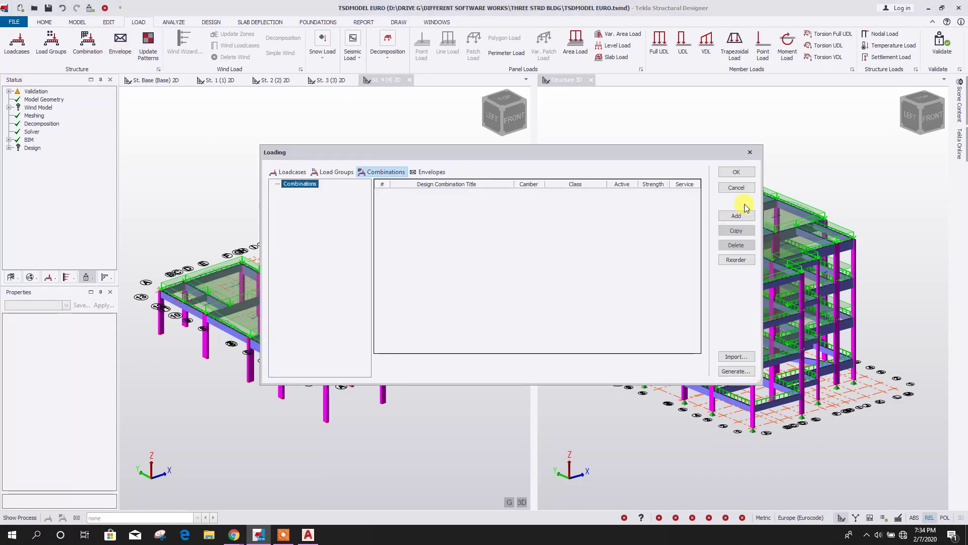
pyautogui.click(731, 371)
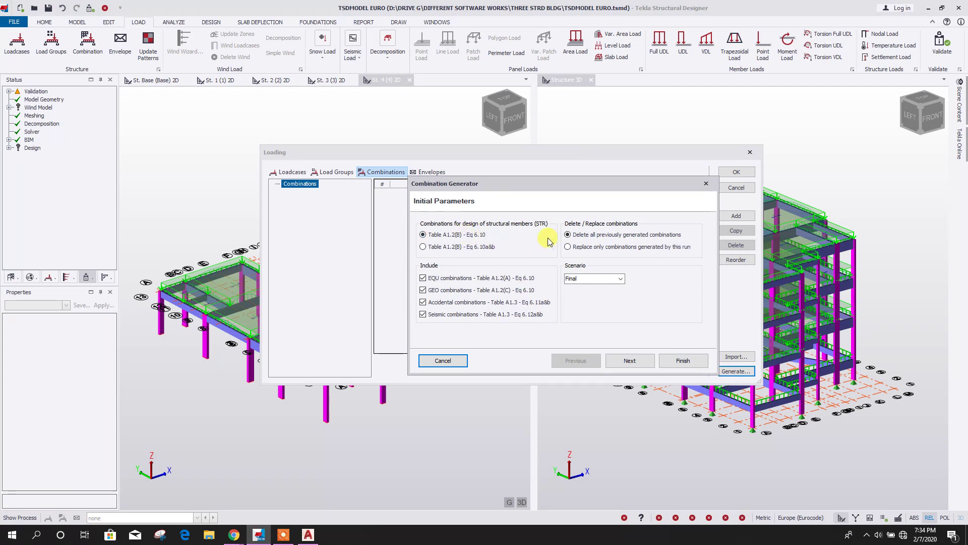
pyautogui.click(423, 304)
pyautogui.click(428, 314)
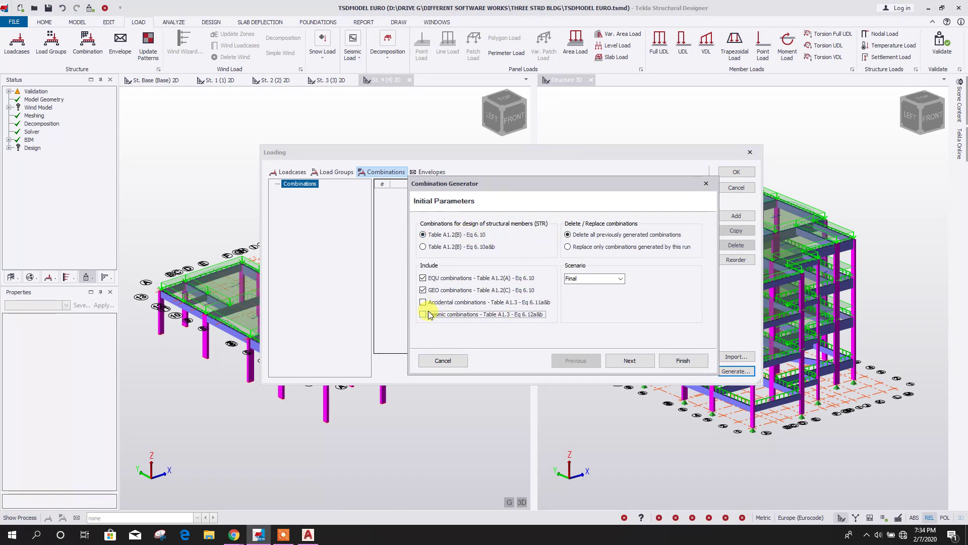
pyautogui.click(423, 291)
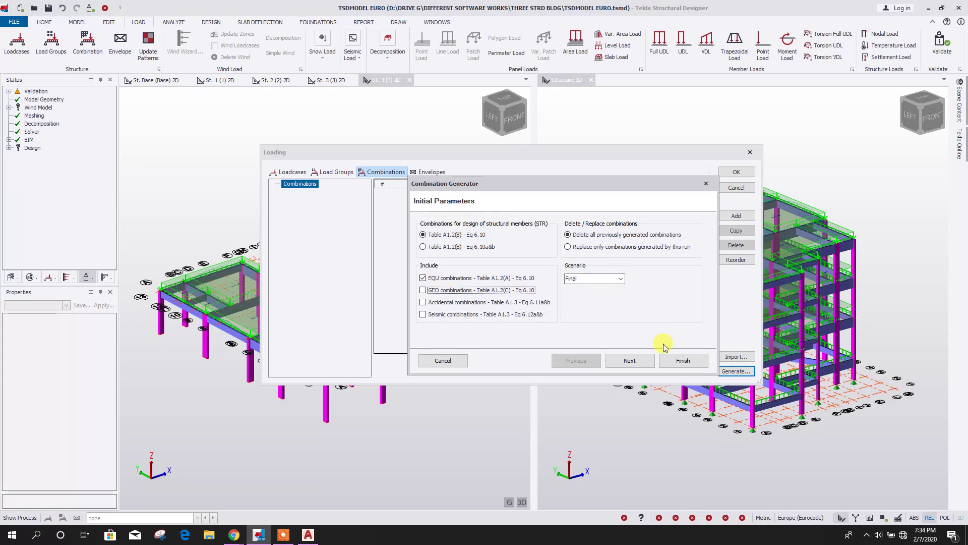
pyautogui.click(631, 360)
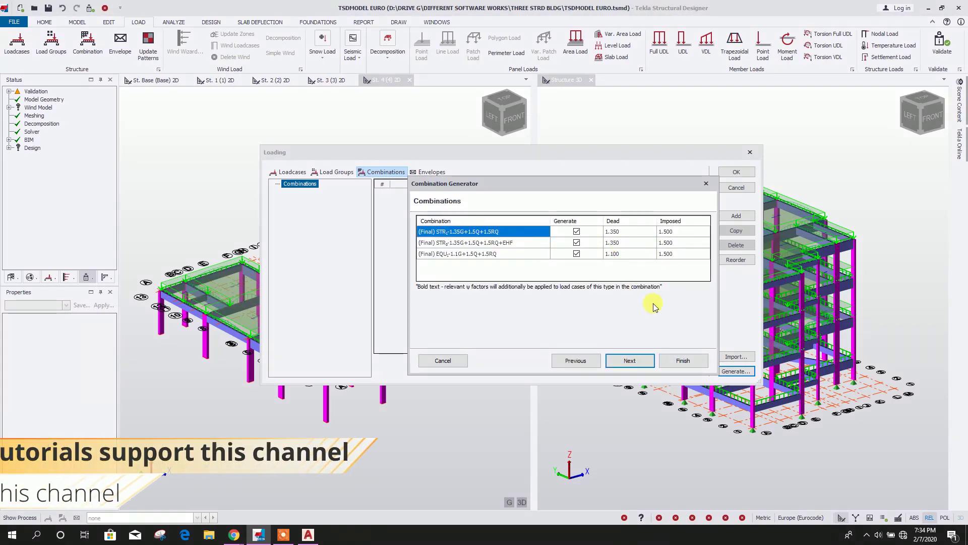
pyautogui.click(683, 360)
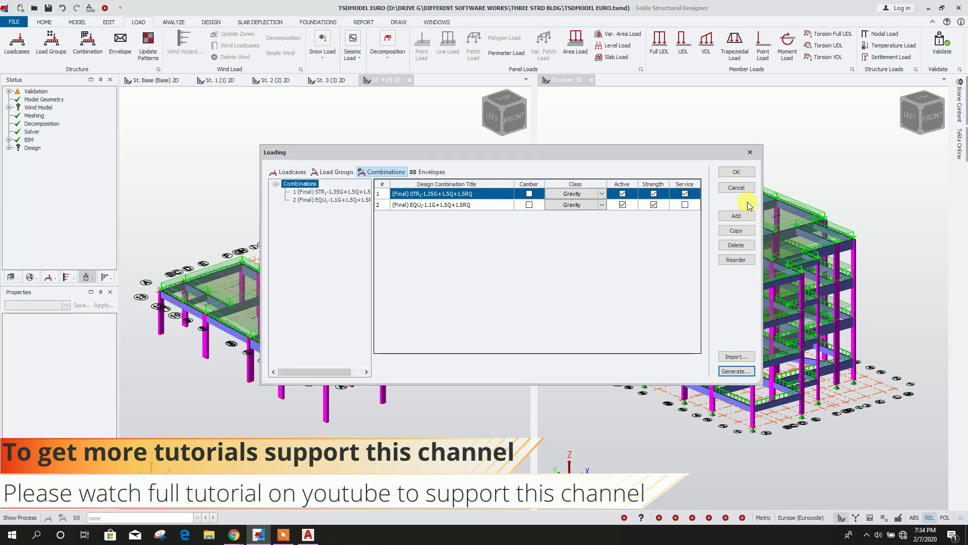
pyautogui.click(737, 172)
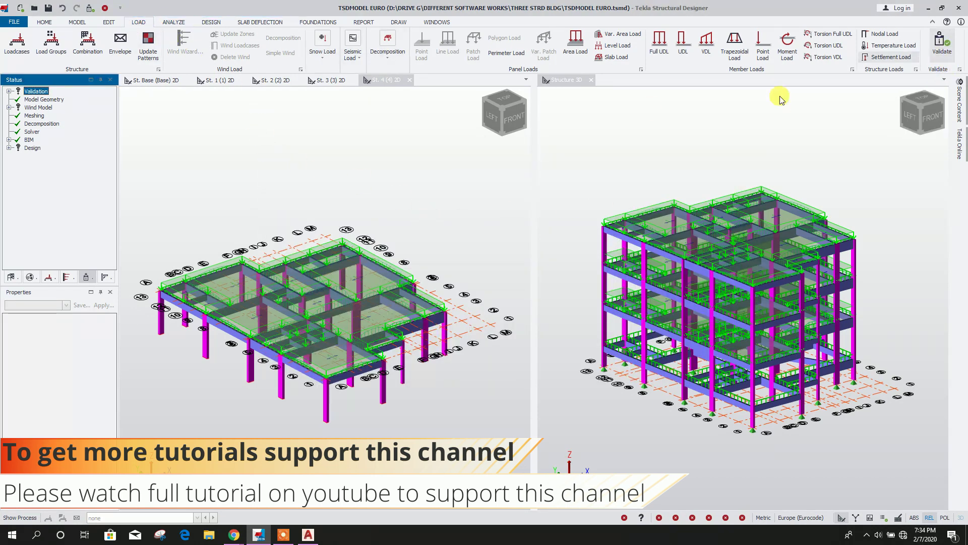
# Step: Run the static analysis of the whole Eurocode building model
pyautogui.click(386, 132)
pyautogui.click(186, 23)
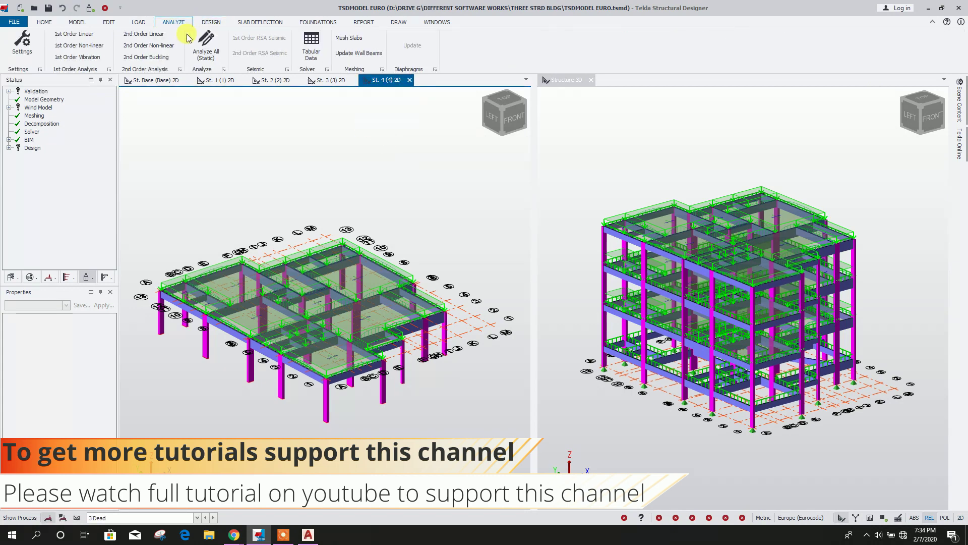
pyautogui.click(215, 49)
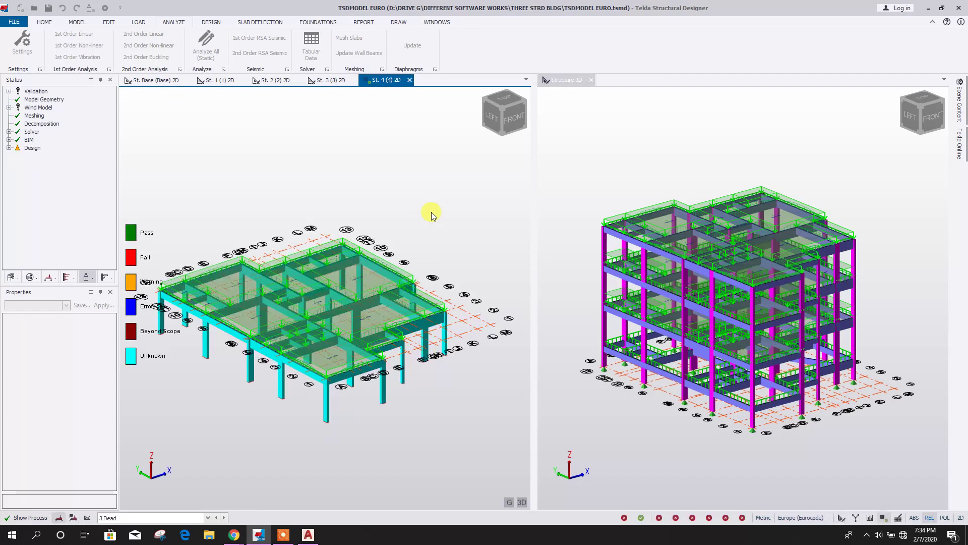
# Step: Run the static concrete design for the whole model from the 3D structure view
pyautogui.click(596, 173)
pyautogui.click(211, 22)
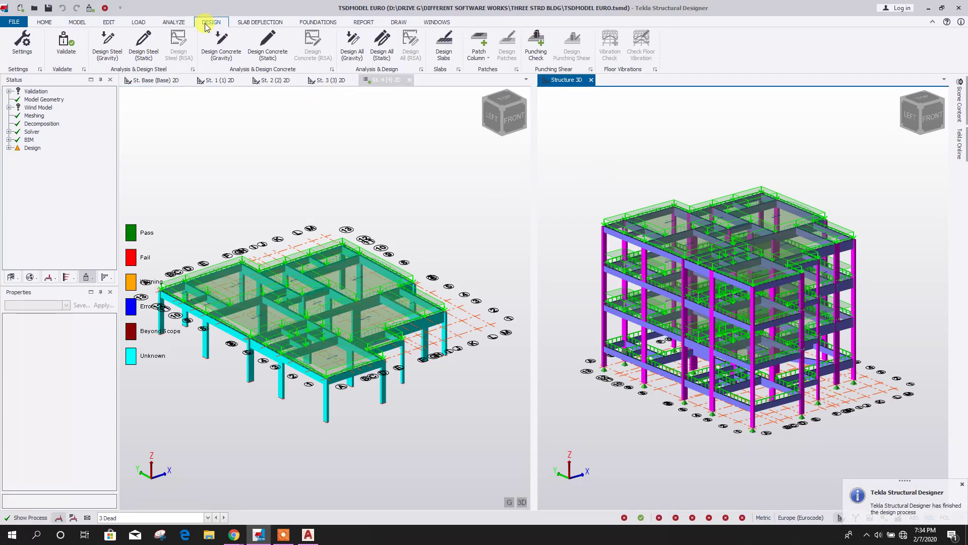
pyautogui.click(256, 59)
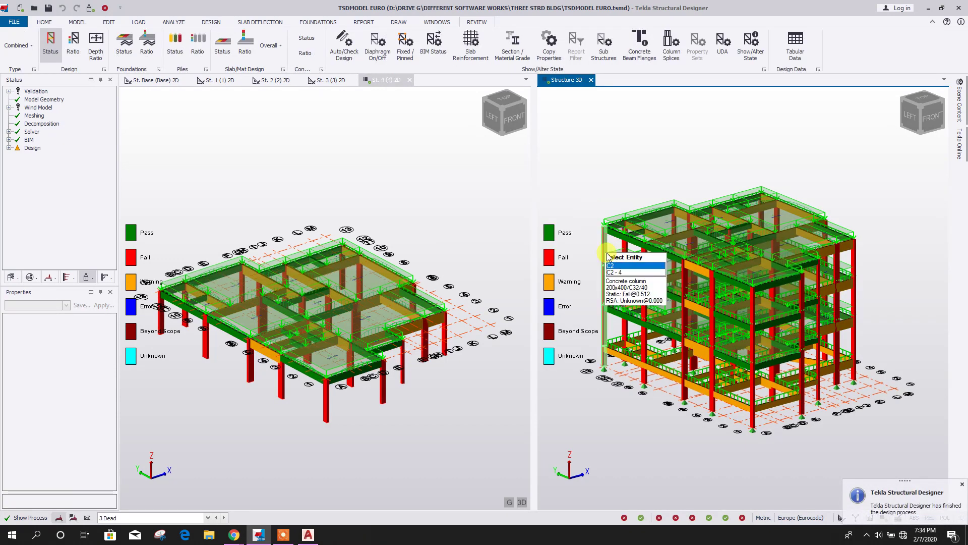
# Step: Generate the member report for concrete column C16 and export it as a PDF
pyautogui.moveTo(606, 362); pyautogui.dragTo(614, 353, button='middle')
pyautogui.moveTo(614, 353)
pyautogui.keyDown('shift'); pyautogui.moveTo(722, 443); pyautogui.dragTo(767, 429, button='middle'); pyautogui.keyUp('shift')
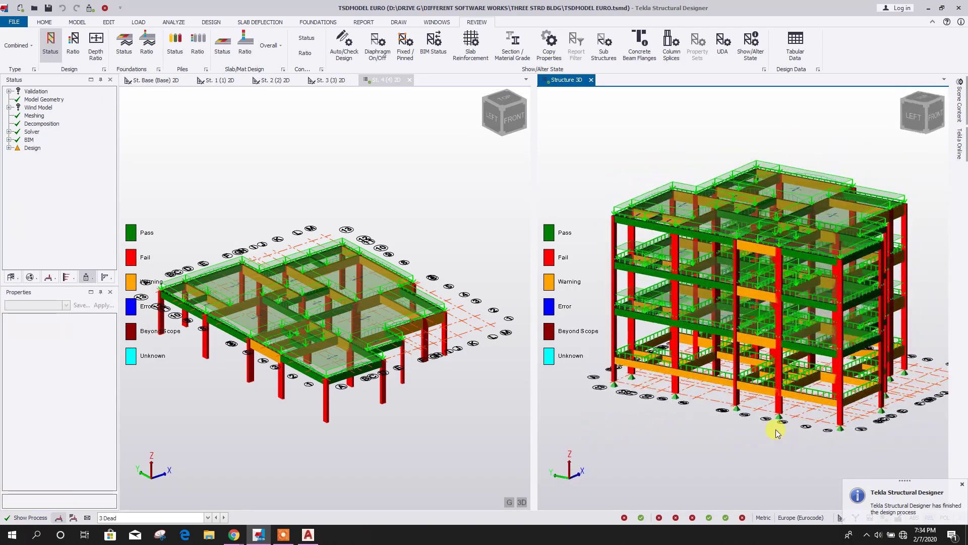
pyautogui.scroll(5, 677, 320)
pyautogui.scroll(-3, 706, 444)
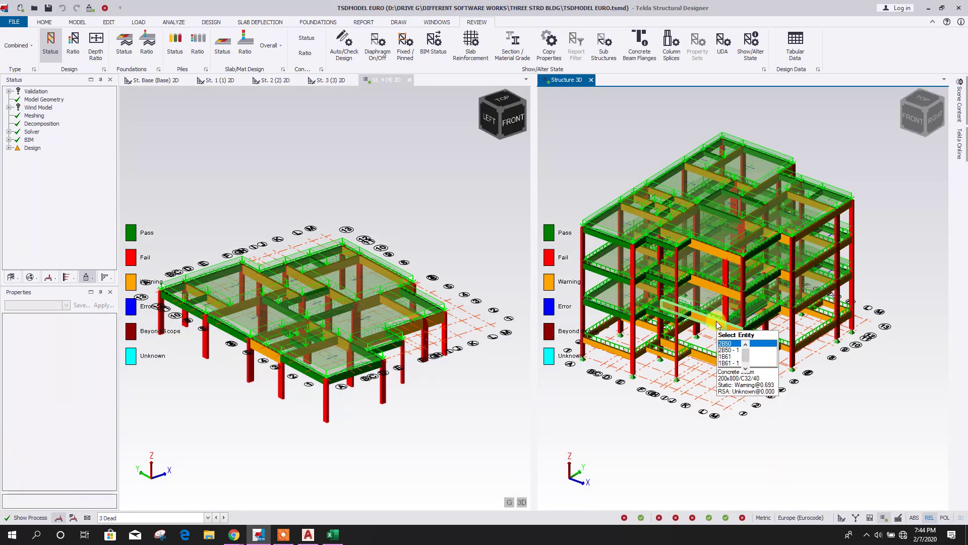
pyautogui.scroll(2, 722, 315)
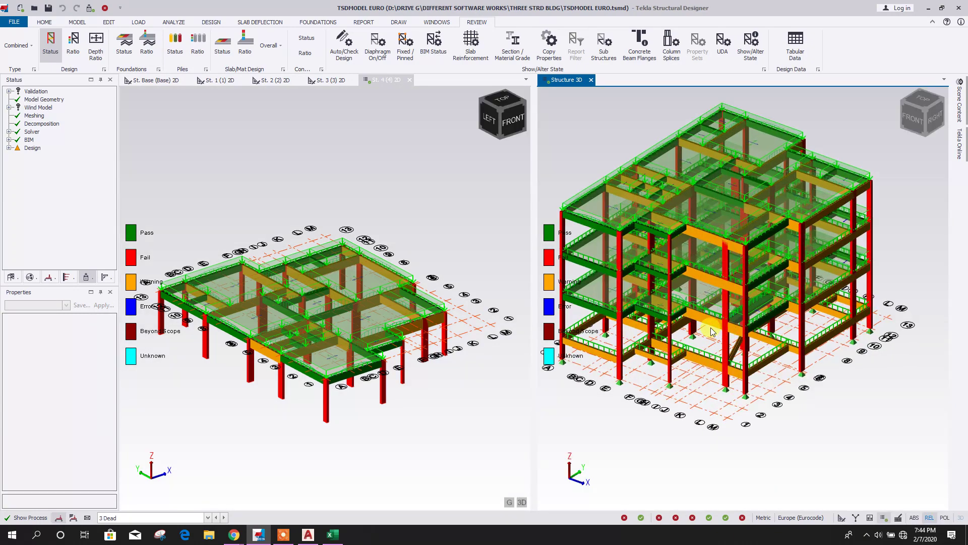
pyautogui.click(726, 303)
pyautogui.rightClick(726, 302)
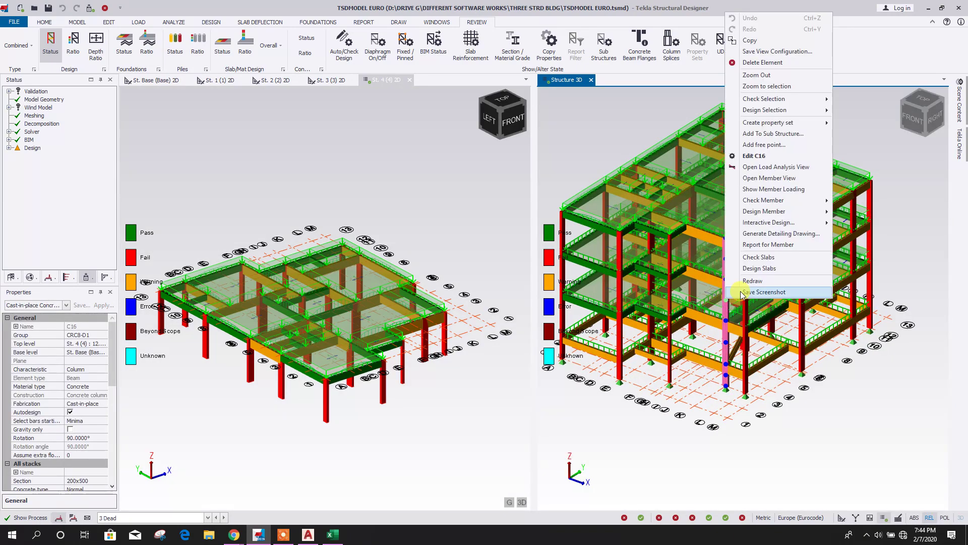
pyautogui.click(754, 251)
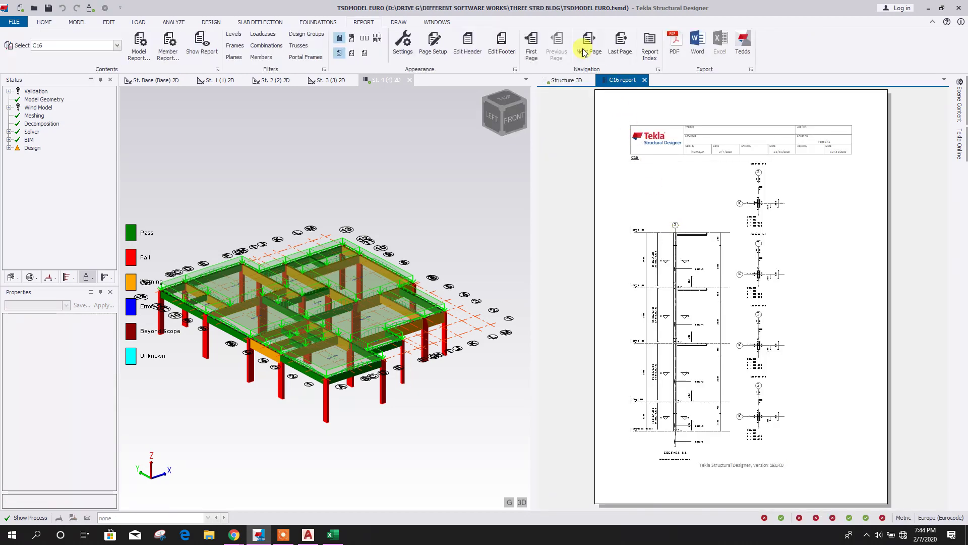
pyautogui.click(674, 48)
pyautogui.click(522, 304)
# Step: Examine the longitudinal bars and ties summaries, their ratios and statuses, and the column detail drawing in the C16 PDF report
pyautogui.scroll(-10, 520, 300)
pyautogui.scroll(-7, 520, 303)
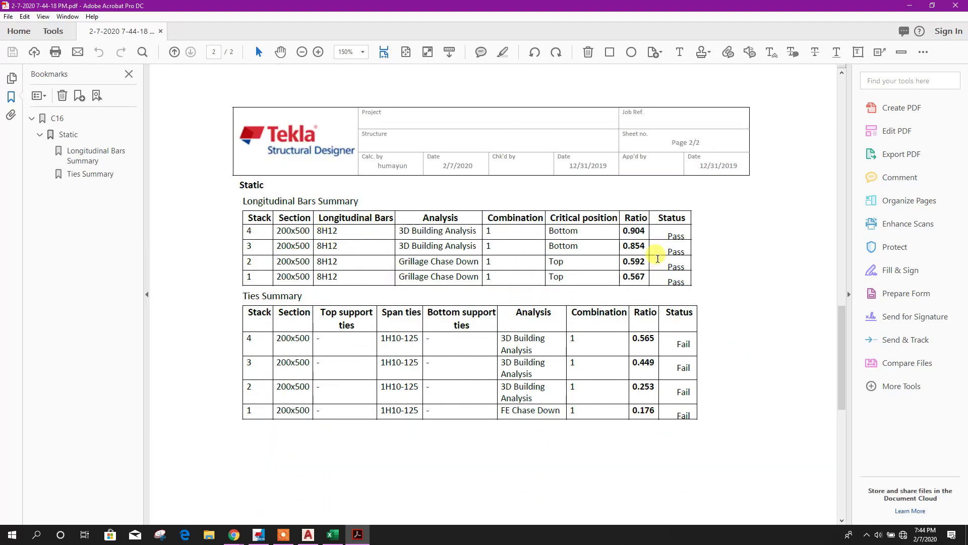
pyautogui.scroll(-2, 339, 342)
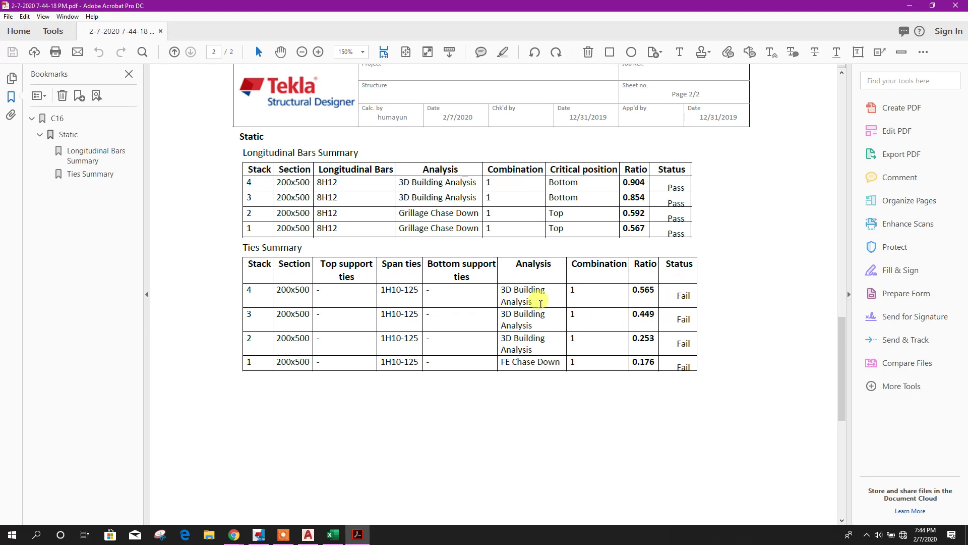
pyautogui.scroll(-2, 653, 315)
pyautogui.doubleClick(650, 255)
pyautogui.moveTo(634, 271); pyautogui.dragTo(666, 268)
pyautogui.moveTo(639, 316); pyautogui.dragTo(643, 278)
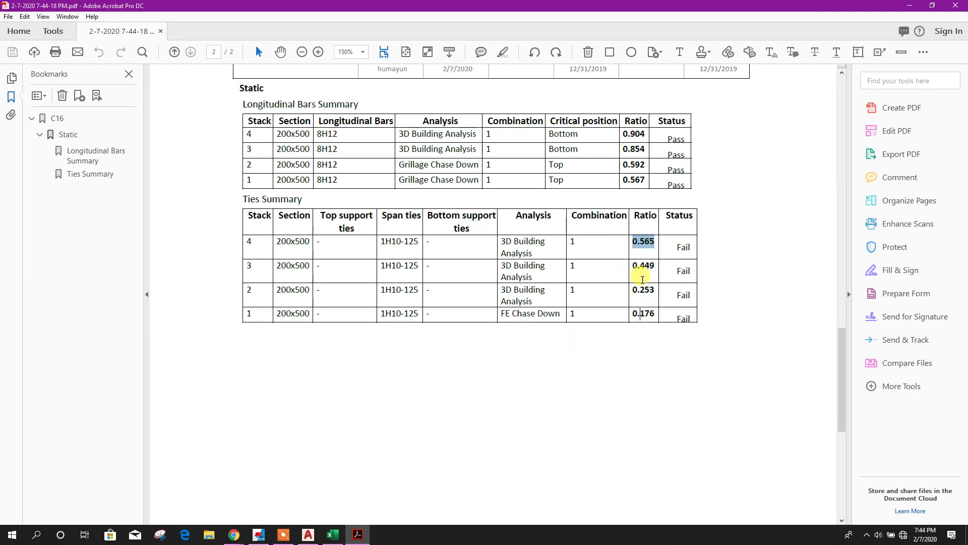
pyautogui.click(651, 280)
pyautogui.scroll(-3, 673, 335)
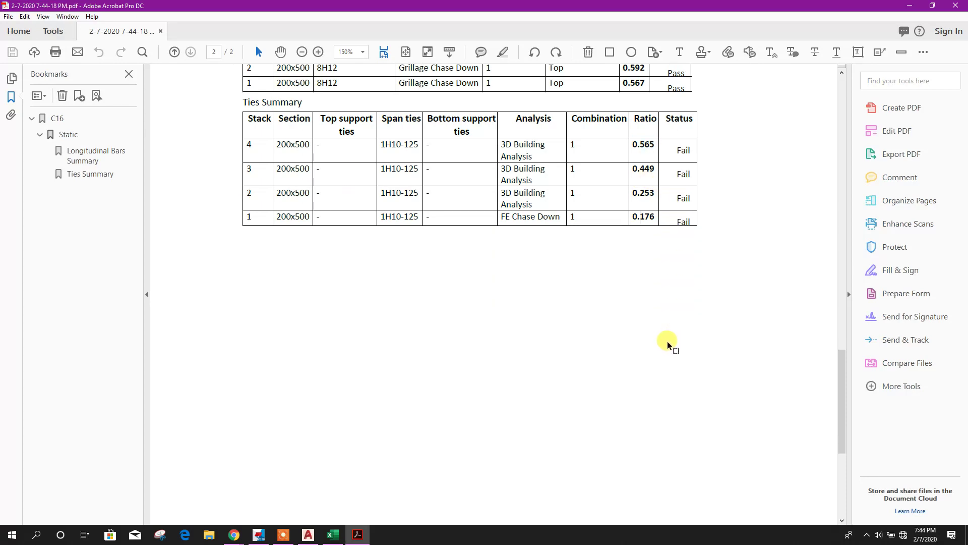
pyautogui.scroll(15, 671, 333)
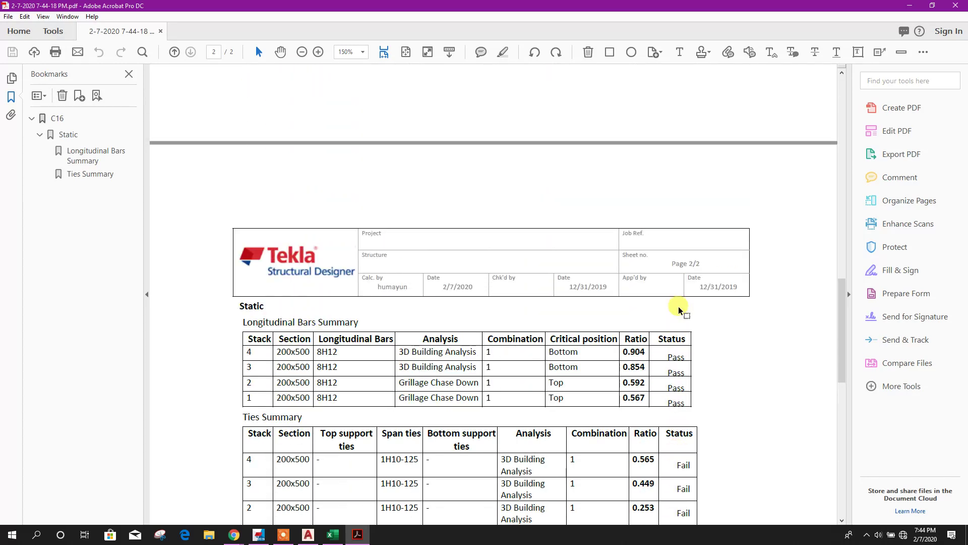
pyautogui.scroll(7, 679, 305)
pyautogui.scroll(-19, 666, 267)
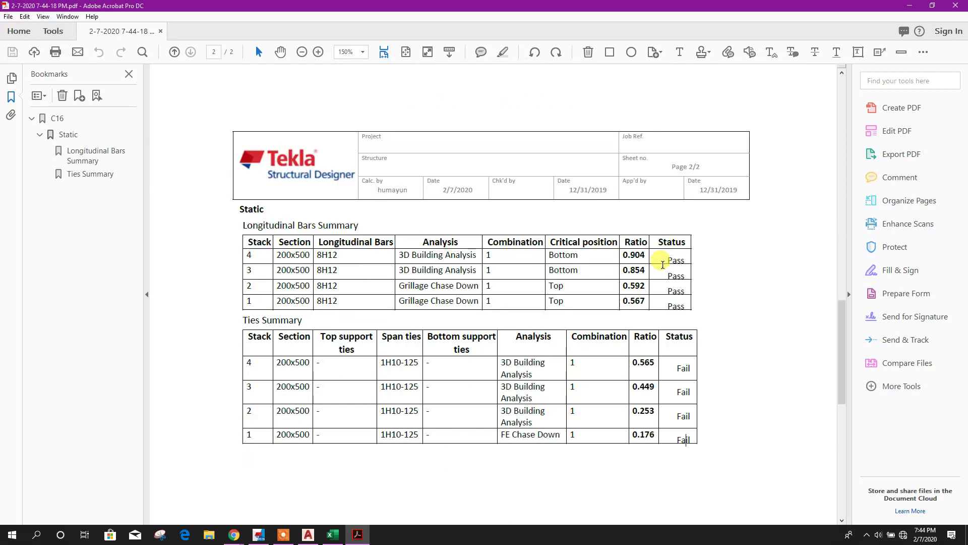
pyautogui.scroll(20, 731, 264)
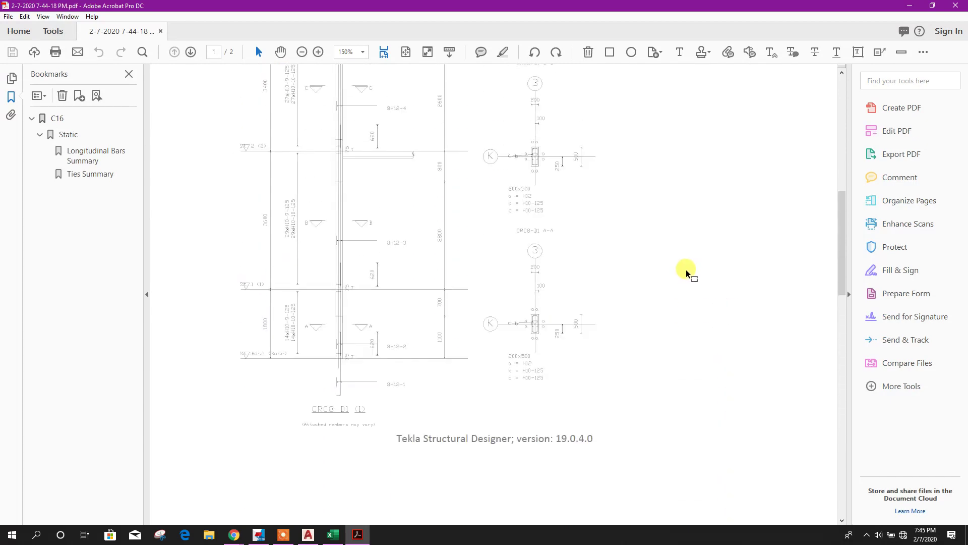
pyautogui.scroll(4, 614, 231)
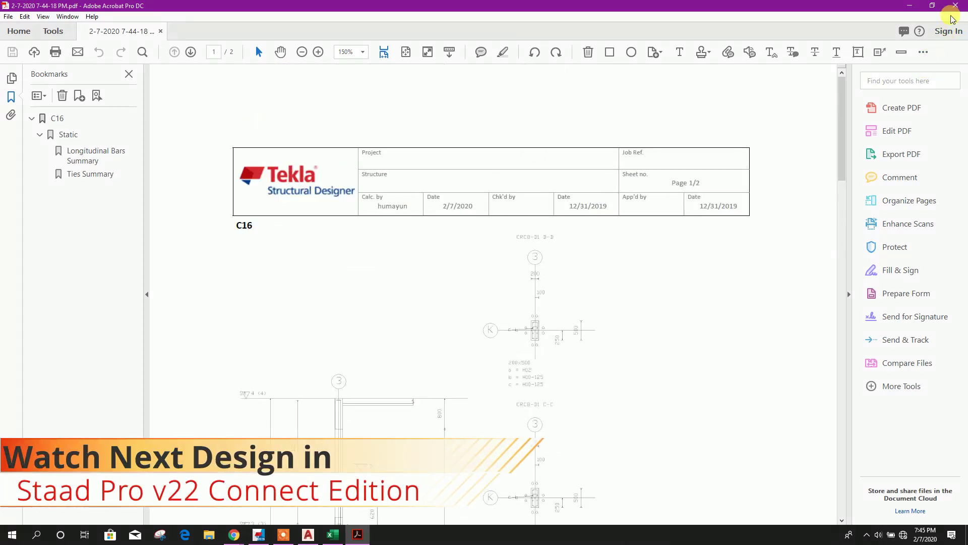
# Step: Close the PDF and the C16 report view, and clear the column selection in the 3D structure view
pyautogui.click(956, 5)
pyautogui.click(644, 79)
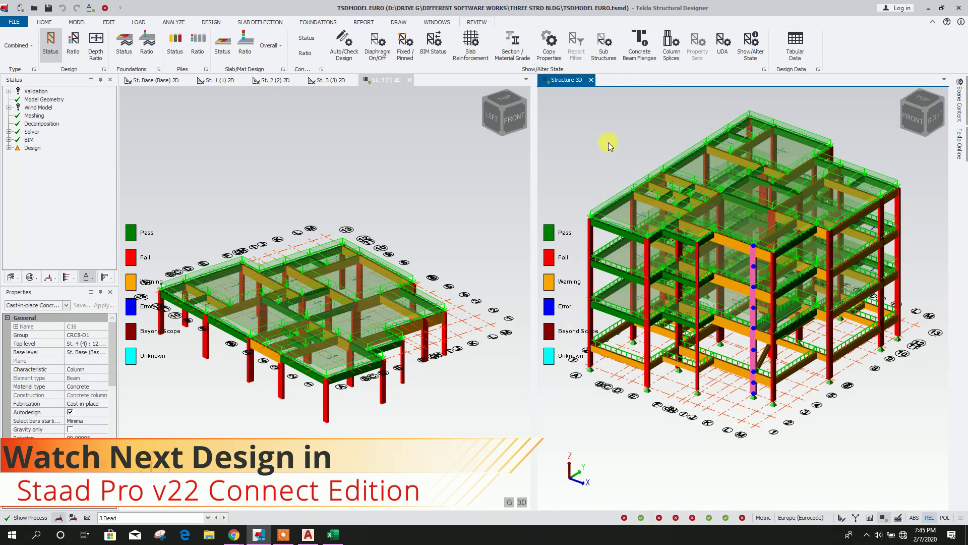
pyautogui.click(609, 145)
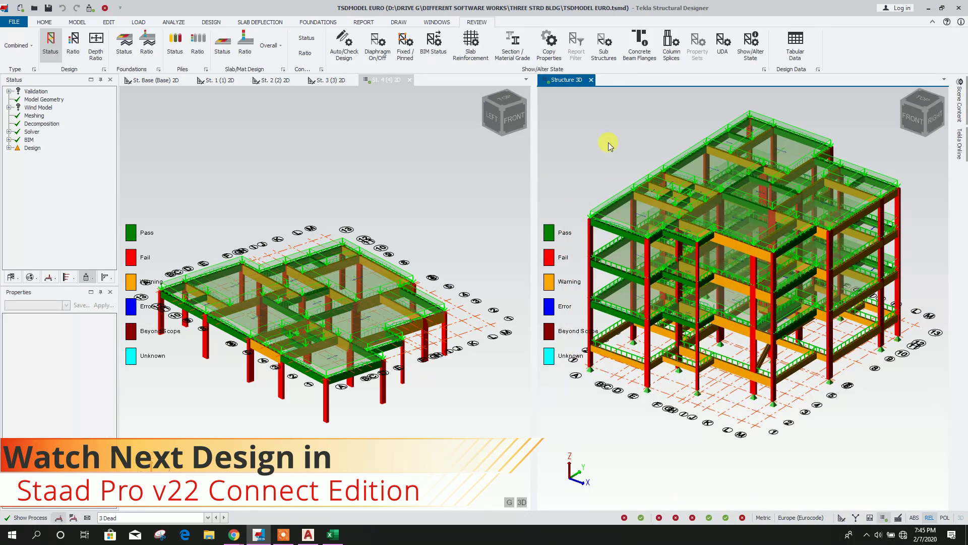